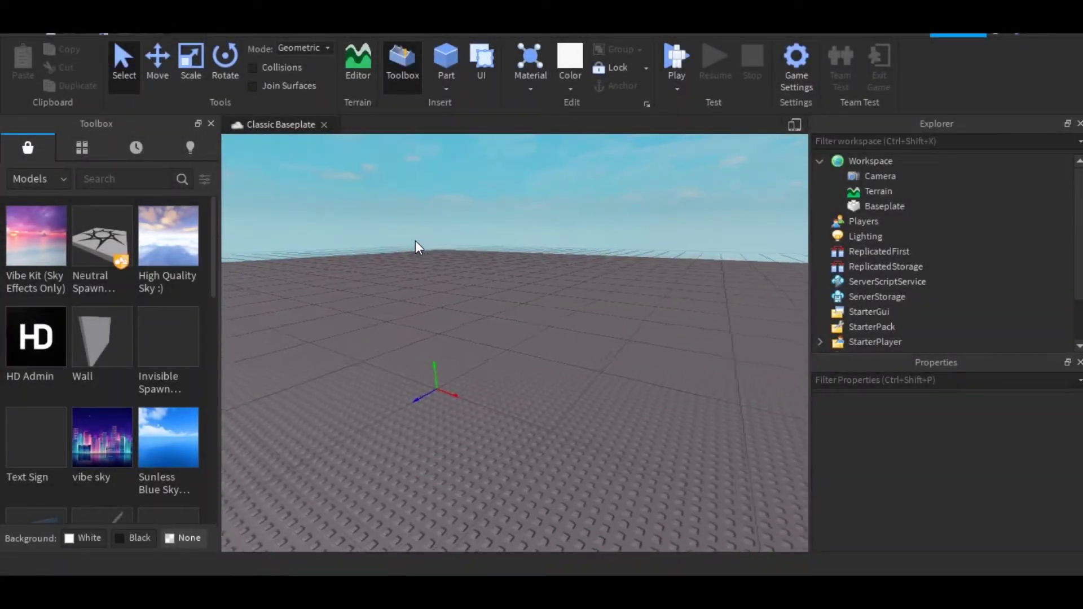
{"action": "key", "text": "w"}
{"action": "key", "text": "a"}
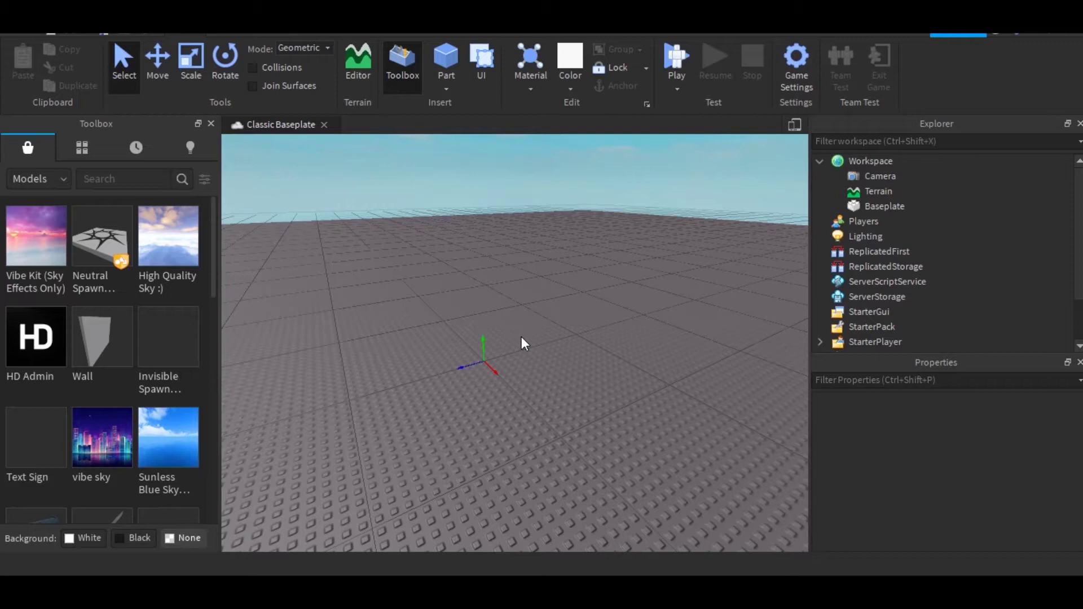
{"action": "scroll", "coordinate": [368, 316], "scroll_direction": "up", "scroll_amount": 2}
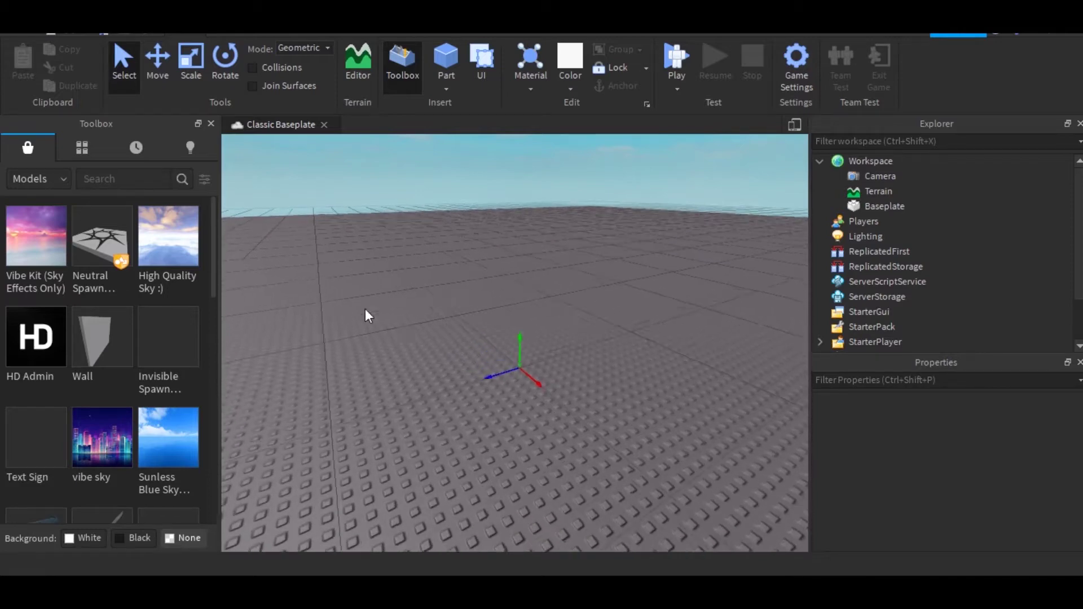
- Search the Toolbox models for "simulator" and insert the Tapping Simulator kit into the place
{"action": "left_click", "coordinate": [117, 184]}
{"action": "type", "text": "simulator"}
{"action": "key", "text": "Return"}
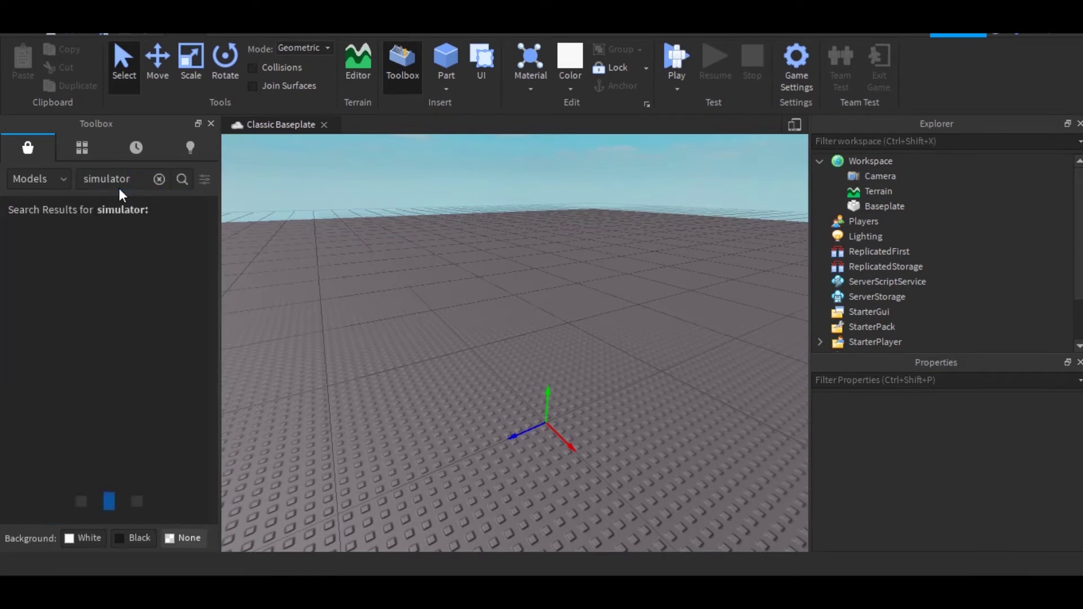
{"action": "scroll", "coordinate": [133, 395], "scroll_direction": "down", "scroll_amount": 4}
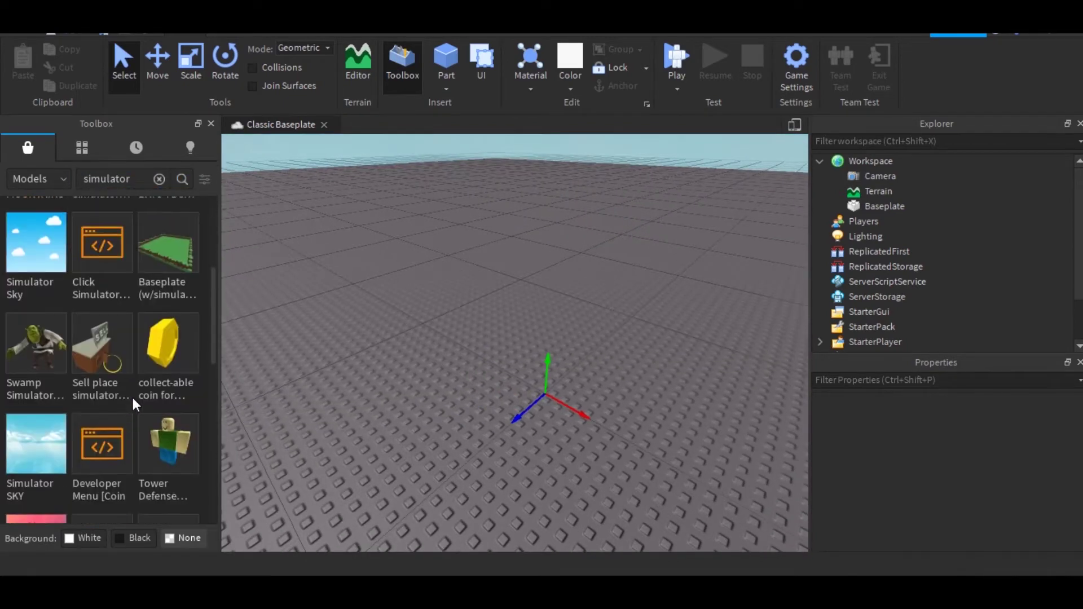
{"action": "scroll", "coordinate": [134, 384], "scroll_direction": "down", "scroll_amount": 5}
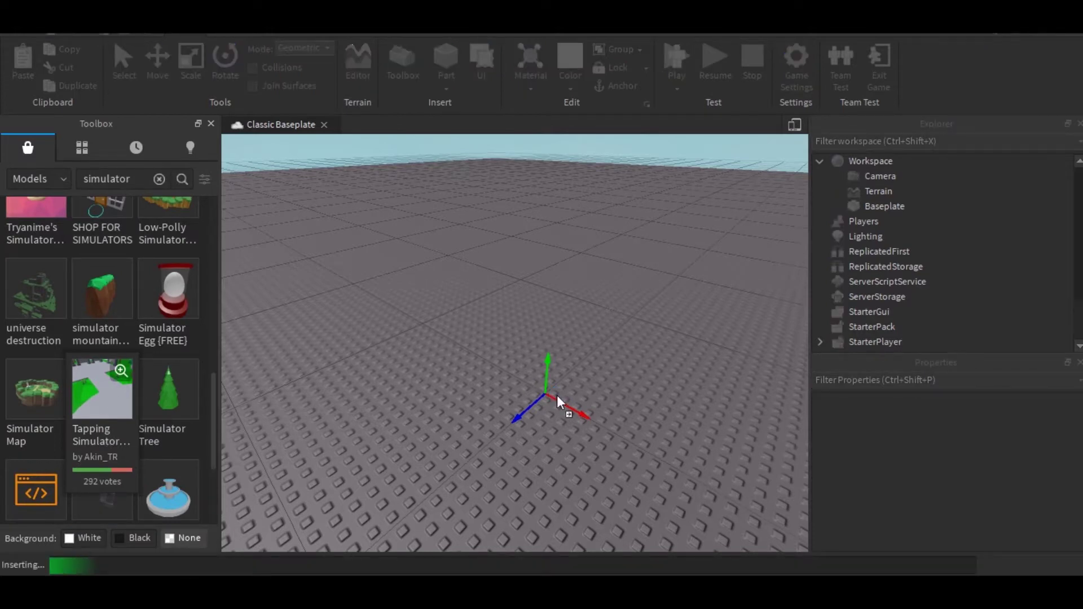
- Move the inserted kit's Workspace [Ungroup] map model beside the baseplate and clear the selection
{"action": "scroll", "coordinate": [541, 377], "scroll_direction": "down", "scroll_amount": 8}
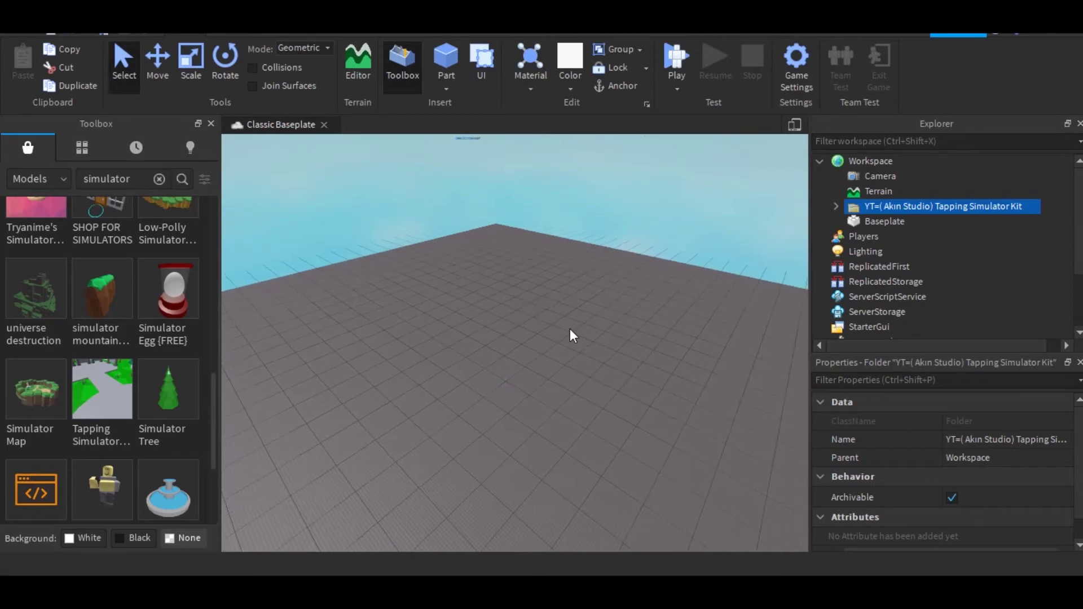
{"action": "right_click_drag", "start_coordinate": [570, 328], "coordinate": [569, 328]}
{"action": "right_click_drag", "start_coordinate": [554, 283], "coordinate": [560, 311]}
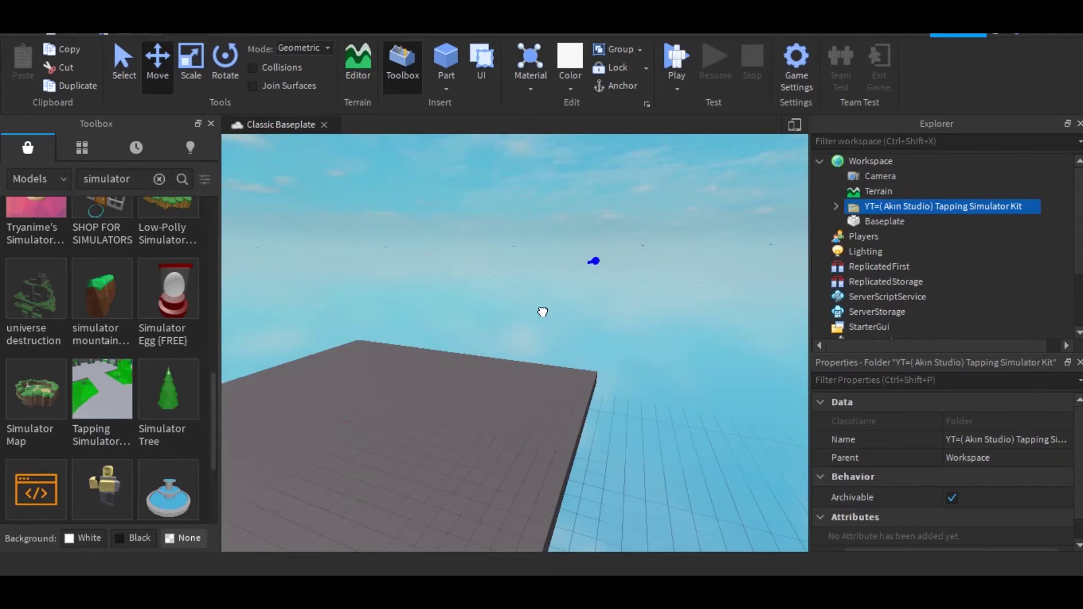
{"action": "right_click_drag", "start_coordinate": [523, 347], "coordinate": [404, 290]}
{"action": "right_click_drag", "start_coordinate": [582, 279], "coordinate": [463, 325]}
{"action": "left_click_drag", "start_coordinate": [539, 245], "coordinate": [477, 409]}
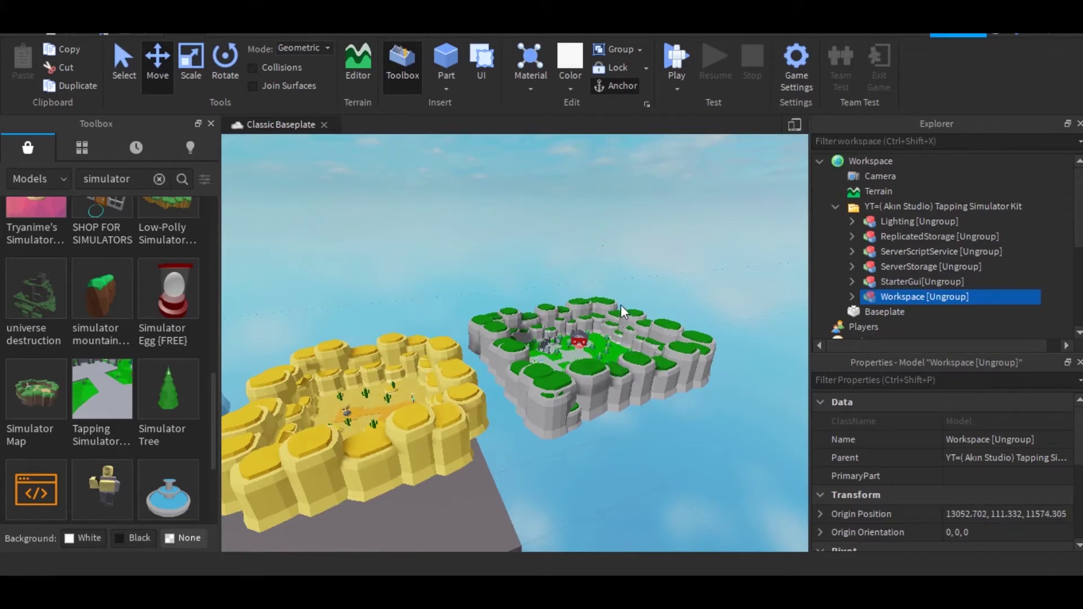
{"action": "right_click", "coordinate": [629, 293]}
{"action": "left_click", "coordinate": [474, 282]}
- Examine the green map's layout, including the red Gems Shop house, egg area, paths and trees
{"action": "scroll", "coordinate": [597, 304], "scroll_direction": "up", "scroll_amount": 8}
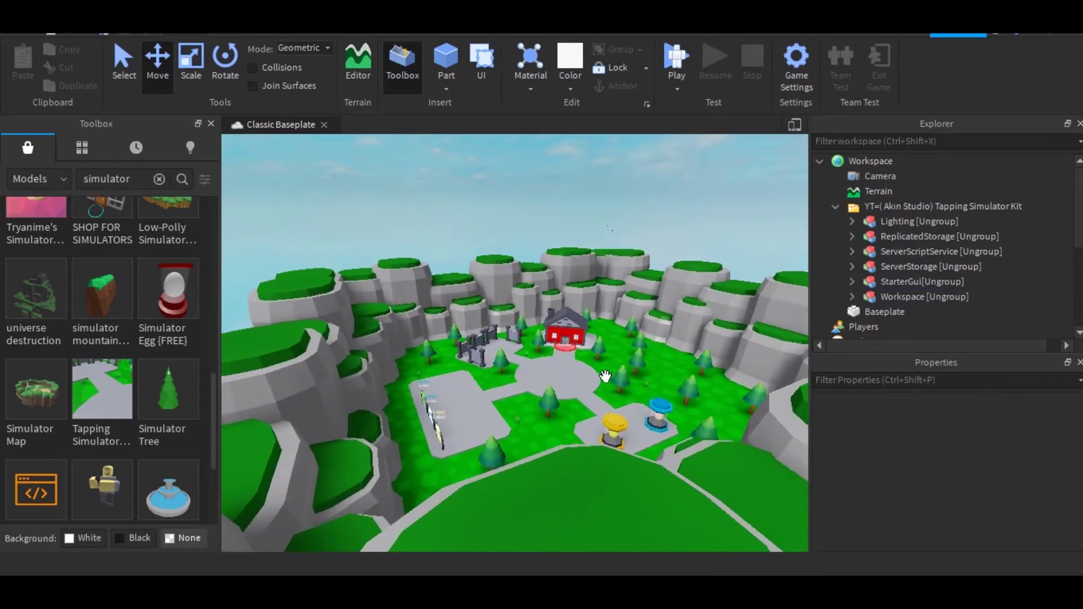
{"action": "scroll", "coordinate": [558, 367], "scroll_direction": "up", "scroll_amount": 10}
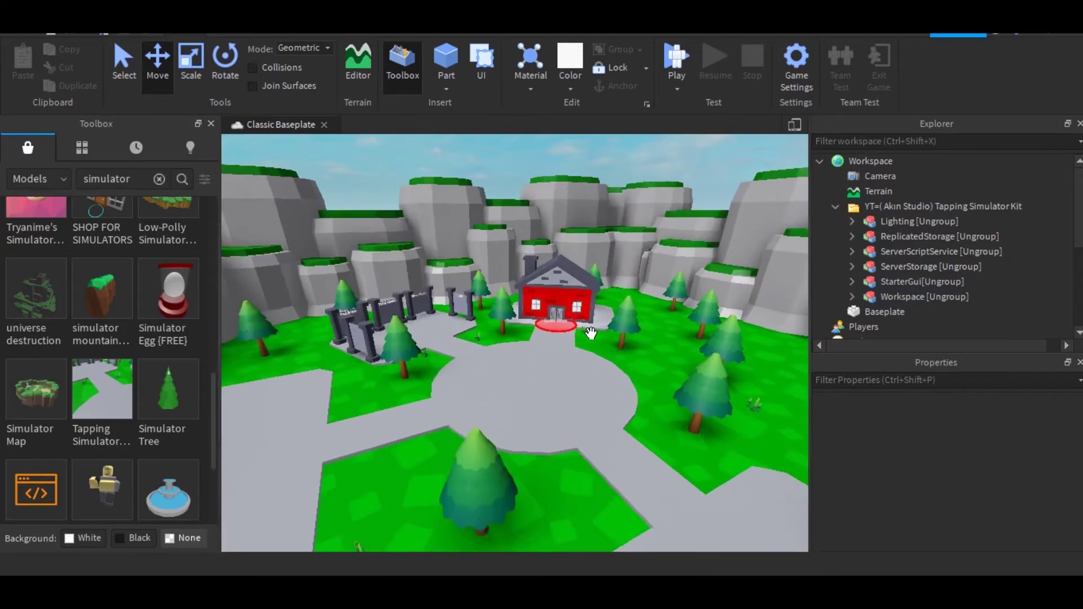
{"action": "mouse_move", "coordinate": [550, 364]}
{"action": "right_mouse_down"}
{"action": "mouse_move", "coordinate": [568, 363]}
{"action": "mouse_move", "coordinate": [549, 364]}
{"action": "right_mouse_up"}
{"action": "scroll", "coordinate": [559, 363], "scroll_direction": "up", "scroll_amount": 3}
{"action": "scroll", "coordinate": [551, 363], "scroll_direction": "down", "scroll_amount": 6}
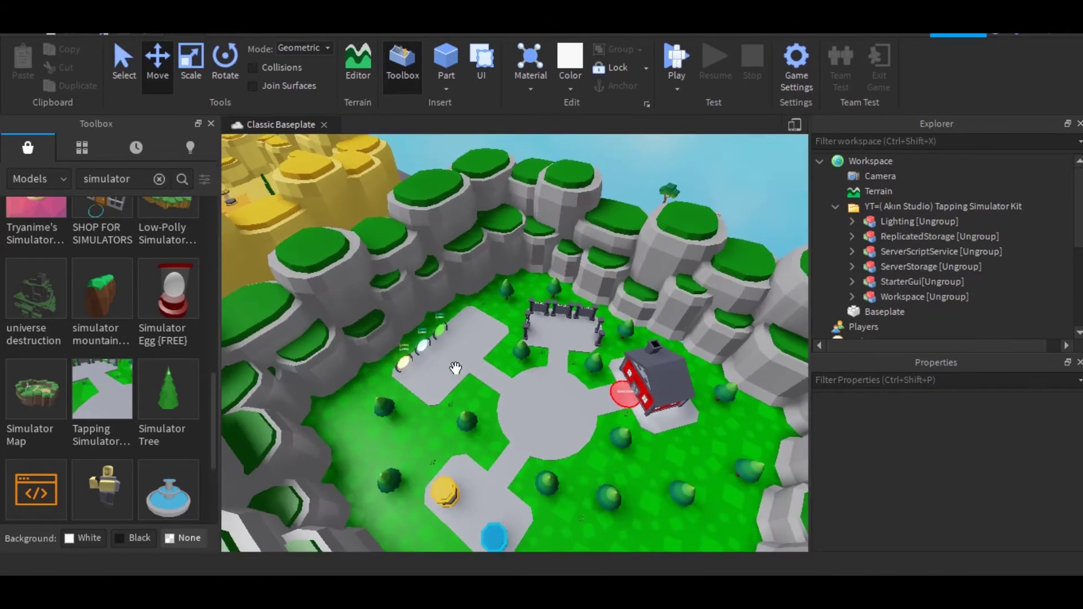
{"action": "scroll", "coordinate": [456, 368], "scroll_direction": "up", "scroll_amount": 10}
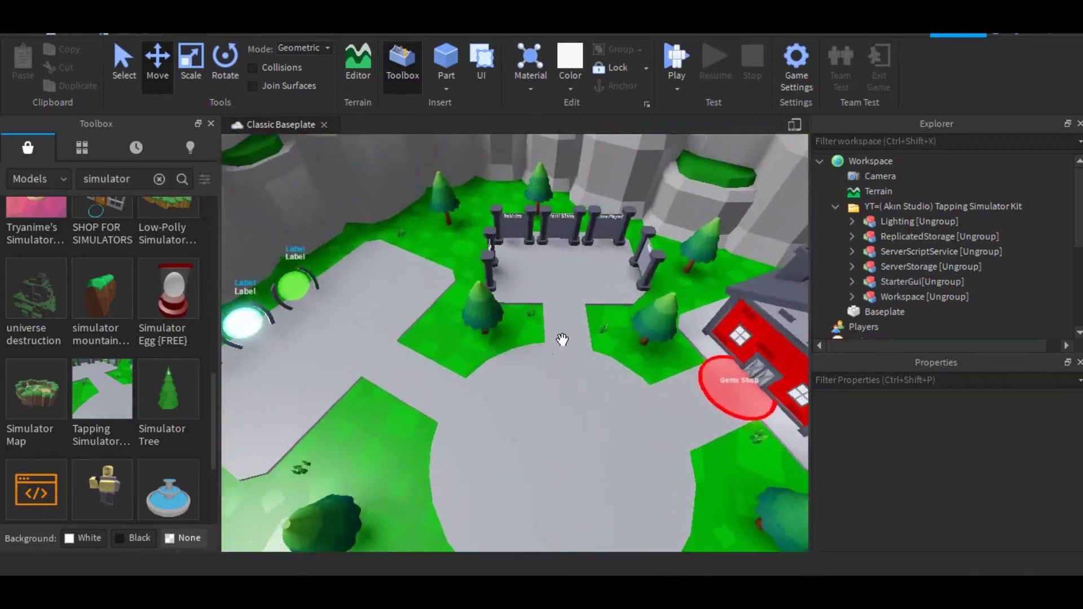
{"action": "scroll", "coordinate": [563, 339], "scroll_direction": "up", "scroll_amount": 5}
{"action": "right_click_drag", "start_coordinate": [563, 340], "coordinate": [562, 339]}
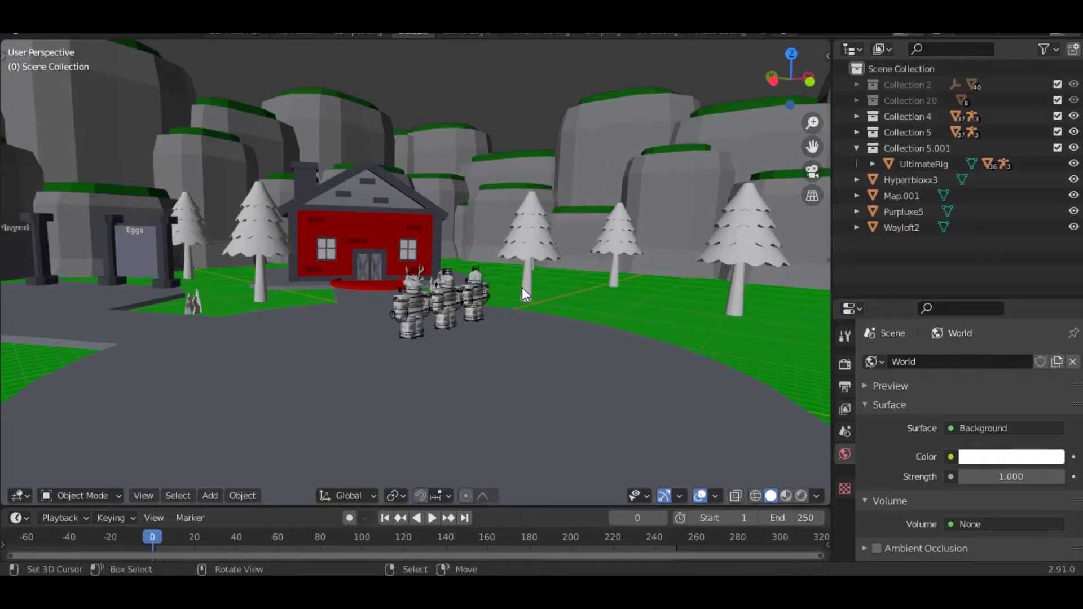
- Switch to Blender and move the antlered character's UltimateRig forward, away from the other two characters
{"action": "key", "text": "shift+grave"}
{"action": "key", "text": "w"}
{"action": "left_click", "coordinate": [415, 272]}
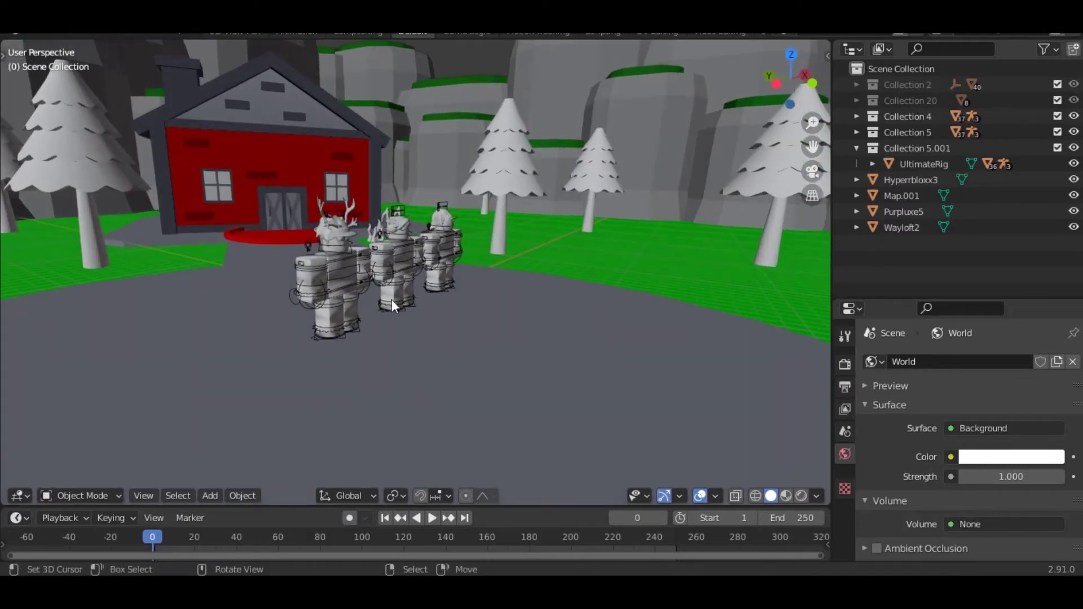
{"action": "key", "text": "shift+z"}
{"action": "left_click", "coordinate": [370, 350]}
{"action": "key", "text": "z"}
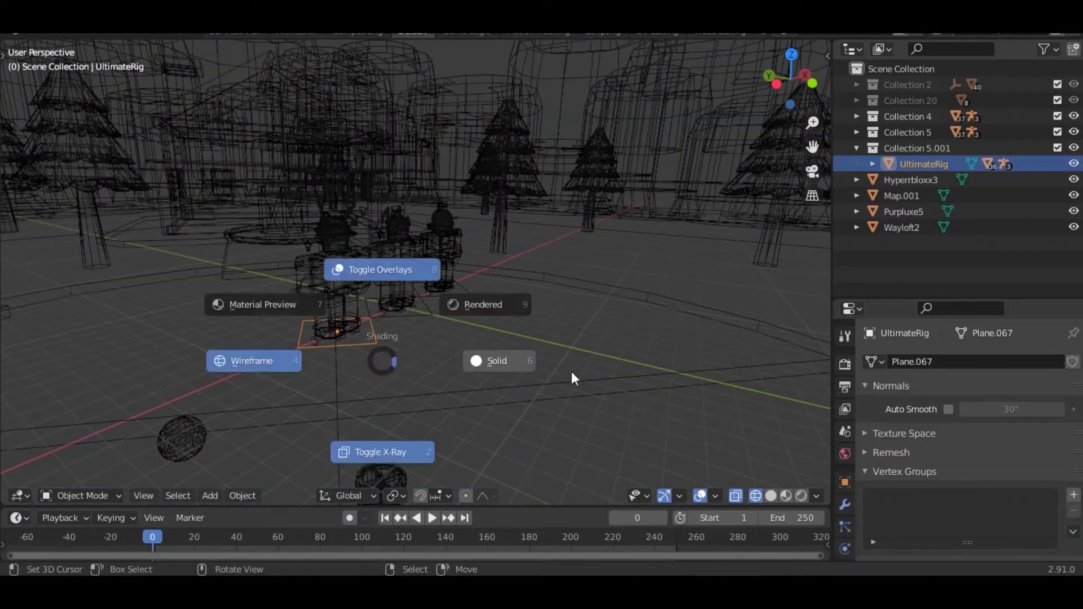
{"action": "left_click", "coordinate": [572, 377]}
{"action": "key", "text": "g"}
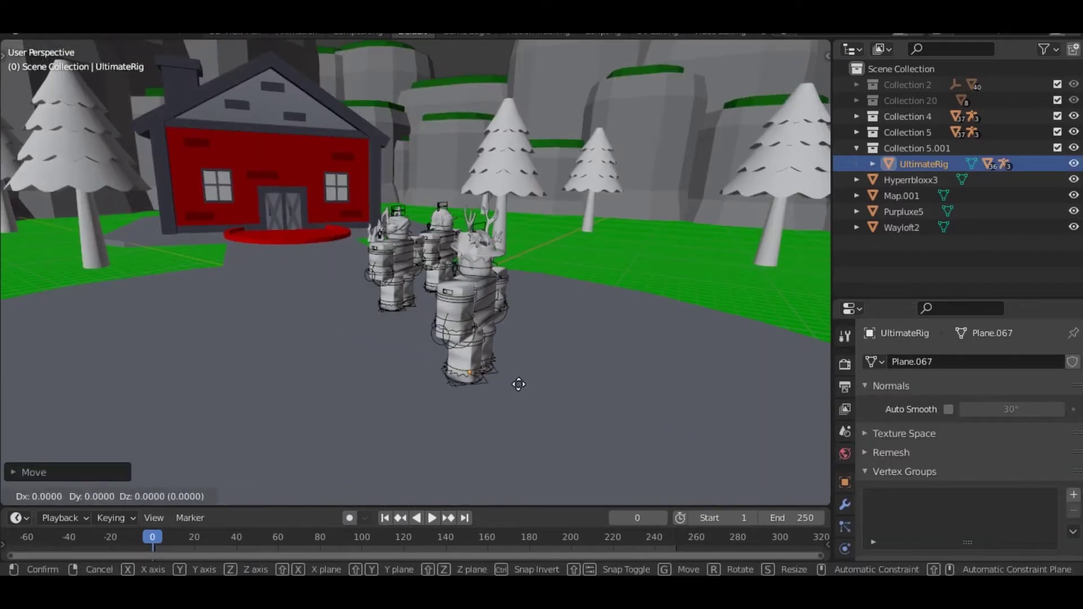
{"action": "key", "text": "x"}
{"action": "left_click", "coordinate": [425, 416]}
- Rotate the antlered character's UltimateRig about the Z axis
{"action": "key", "text": "r"}
{"action": "key", "text": "z"}
{"action": "left_click", "coordinate": [571, 271]}
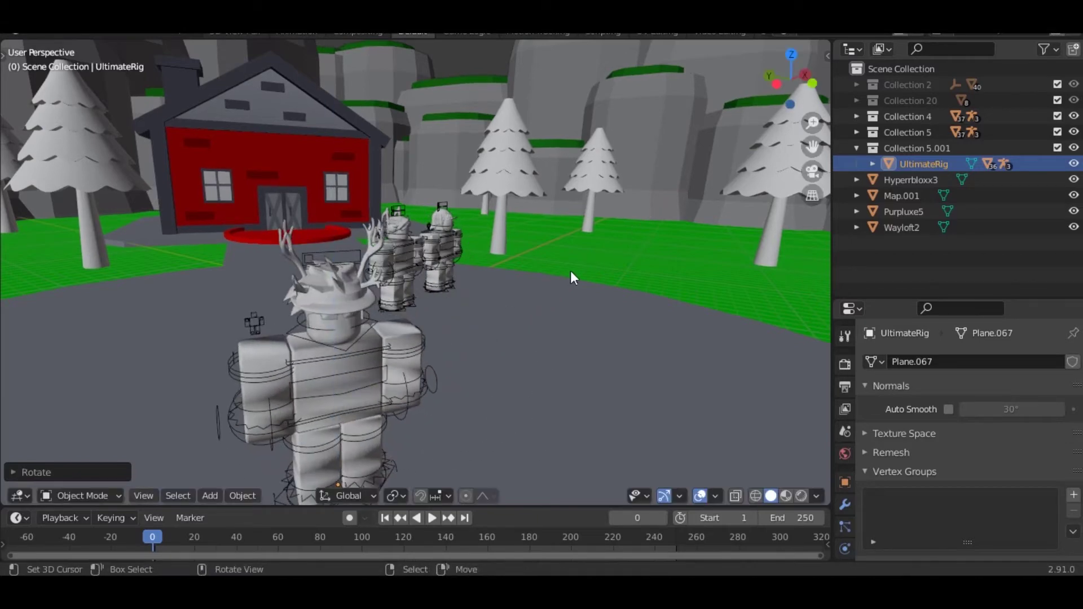
- Add a camera to the scene and make it the active camera view
{"action": "key", "text": "shift+grave"}
{"action": "key", "text": "s"}
{"action": "left_click", "coordinate": [416, 272]}
{"action": "key", "text": "shift+a"}
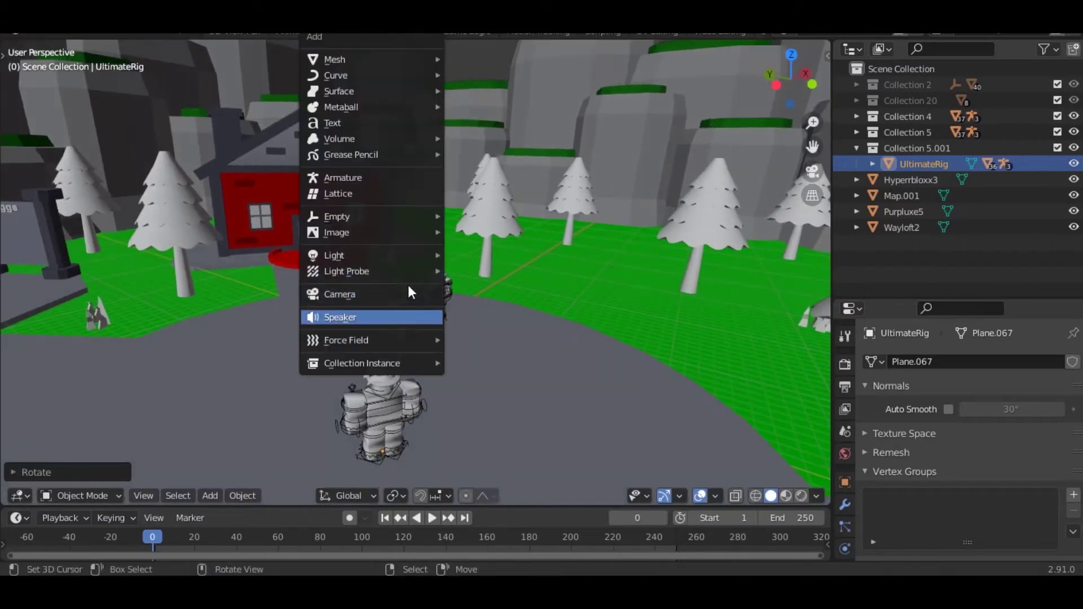
{"action": "left_click", "coordinate": [409, 286]}
{"action": "key", "text": "ctrl+KP_0"}
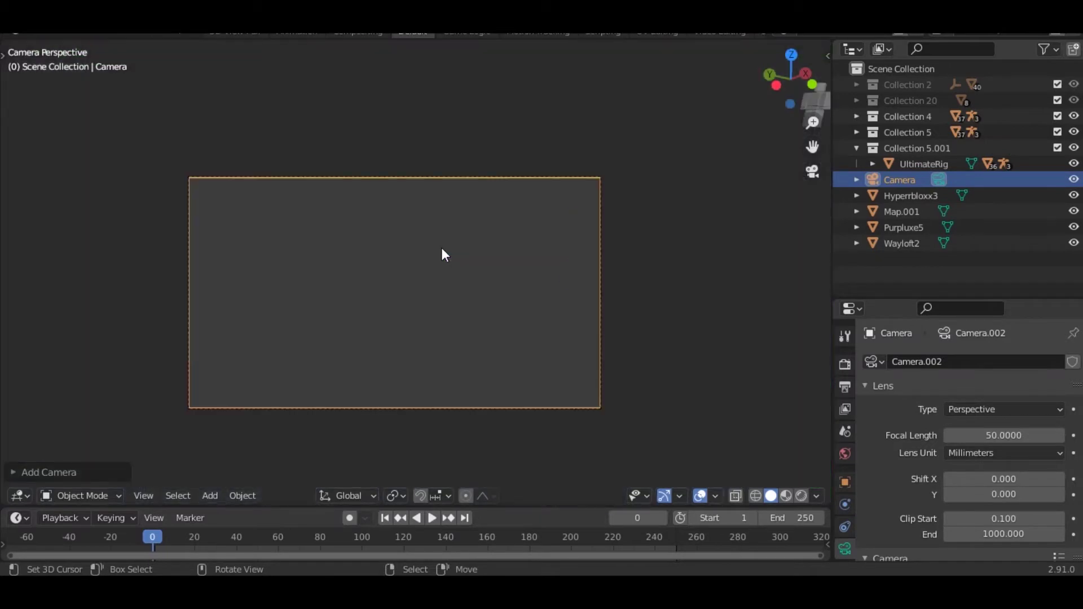
- Fly the camera to frame the three characters with the red house behind them
{"action": "key", "text": "shift+grave"}
{"action": "key", "text": "e"}
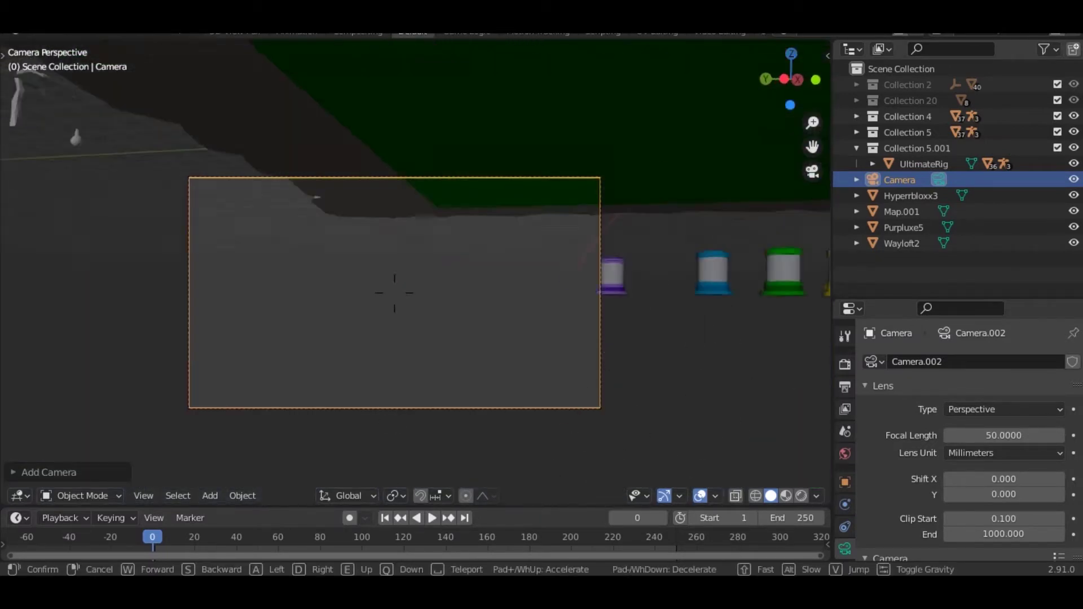
{"action": "key", "text": "s"}
{"action": "key", "text": "w"}
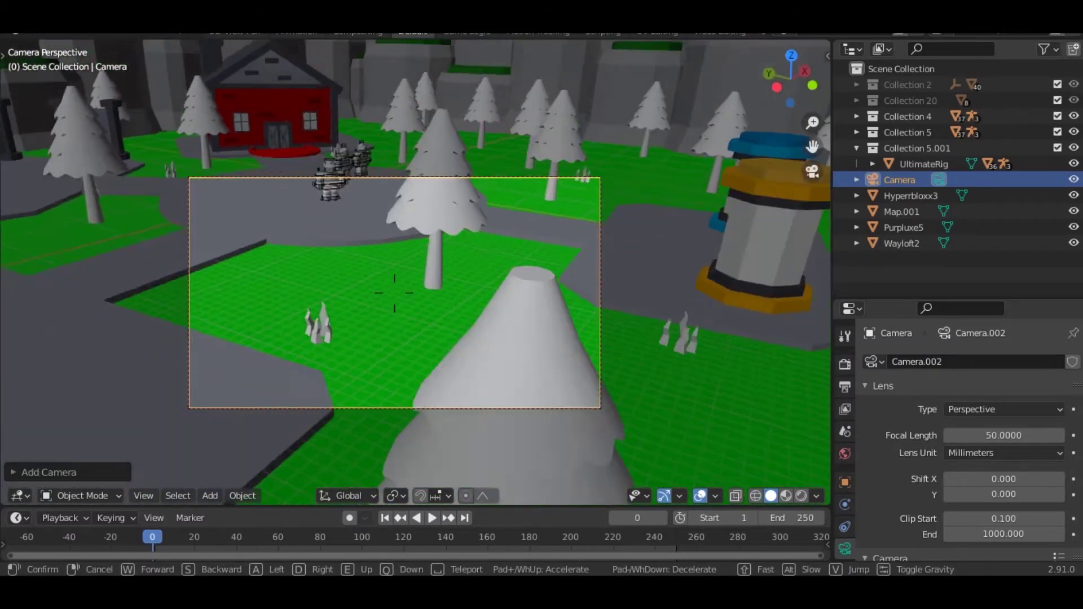
{"action": "key", "text": "e"}
{"action": "key", "text": "q"}
{"action": "key", "text": "e"}
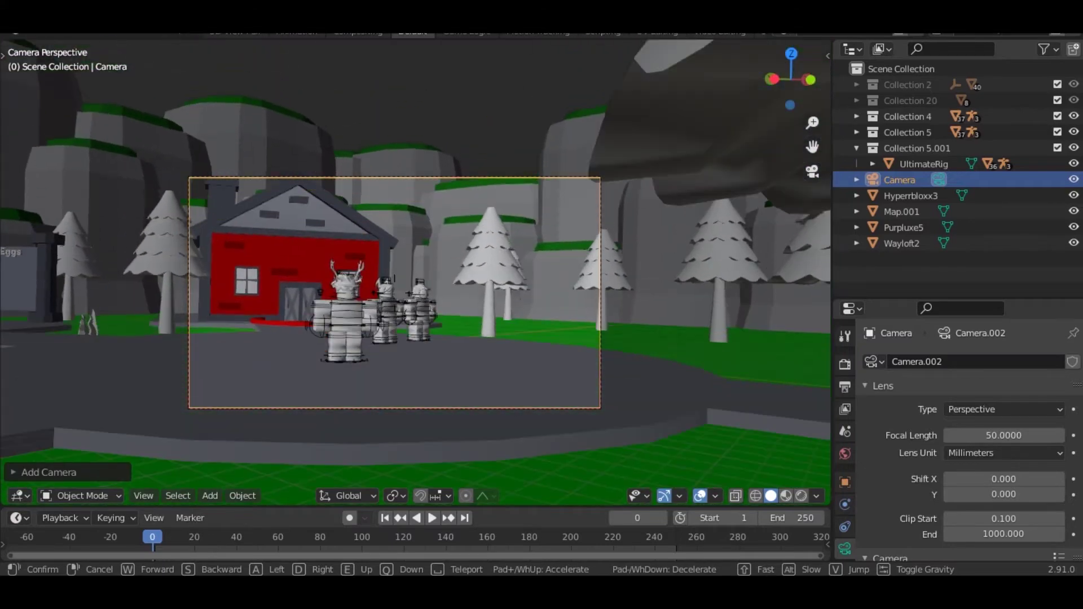
{"action": "key", "text": "w"}
{"action": "left_click", "coordinate": [416, 278]}
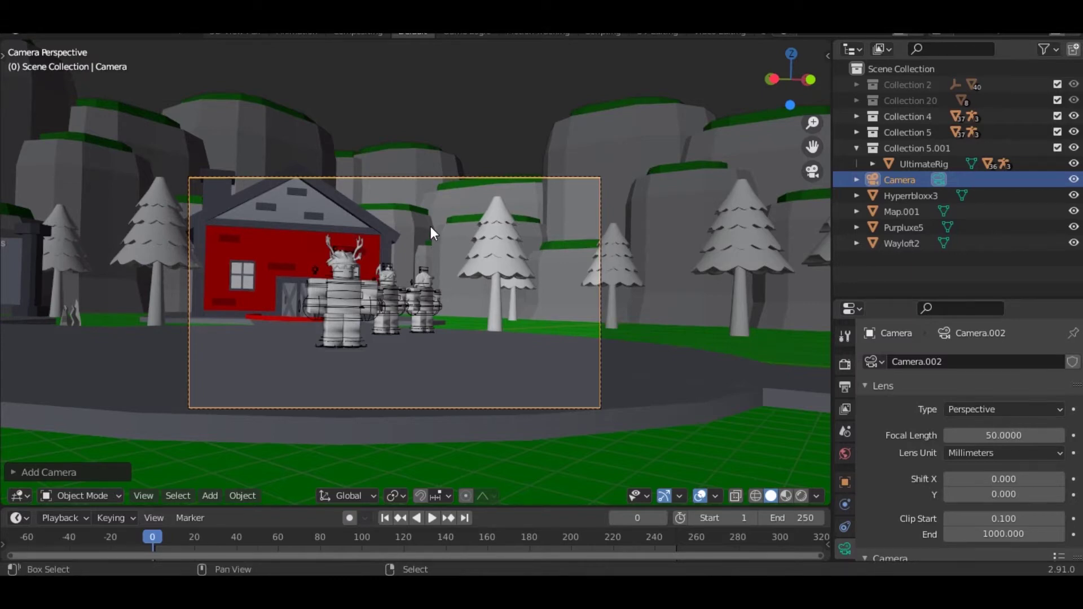
- Bring the camera closer to the characters at a lower angle and roll it slightly
{"action": "key", "text": "shift+grave"}
{"action": "key", "text": "w"}
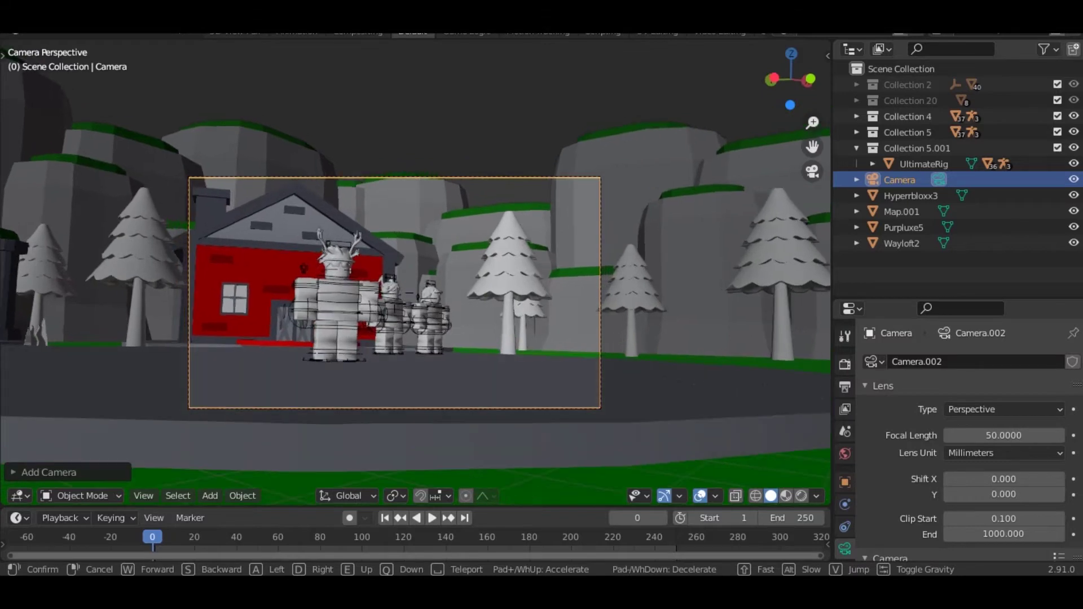
{"action": "left_click", "coordinate": [563, 292]}
{"action": "key", "text": "r"}
{"action": "left_click", "coordinate": [636, 306]}
{"action": "scroll", "coordinate": [341, 355], "scroll_direction": "up", "scroll_amount": 1}
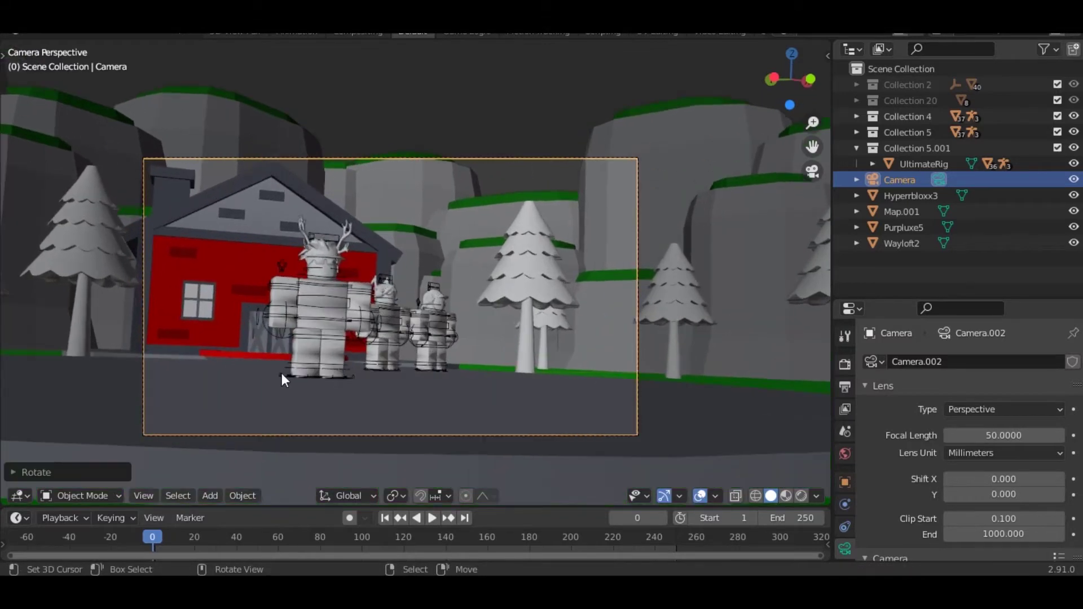
- Select the antlered character's UltimateRig and reposition it along the Y and X axes within the camera frame
{"action": "key", "text": "z"}
{"action": "right_click", "coordinate": [263, 375]}
{"action": "scroll", "coordinate": [270, 384], "scroll_direction": "up", "scroll_amount": 1}
{"action": "key", "text": "z"}
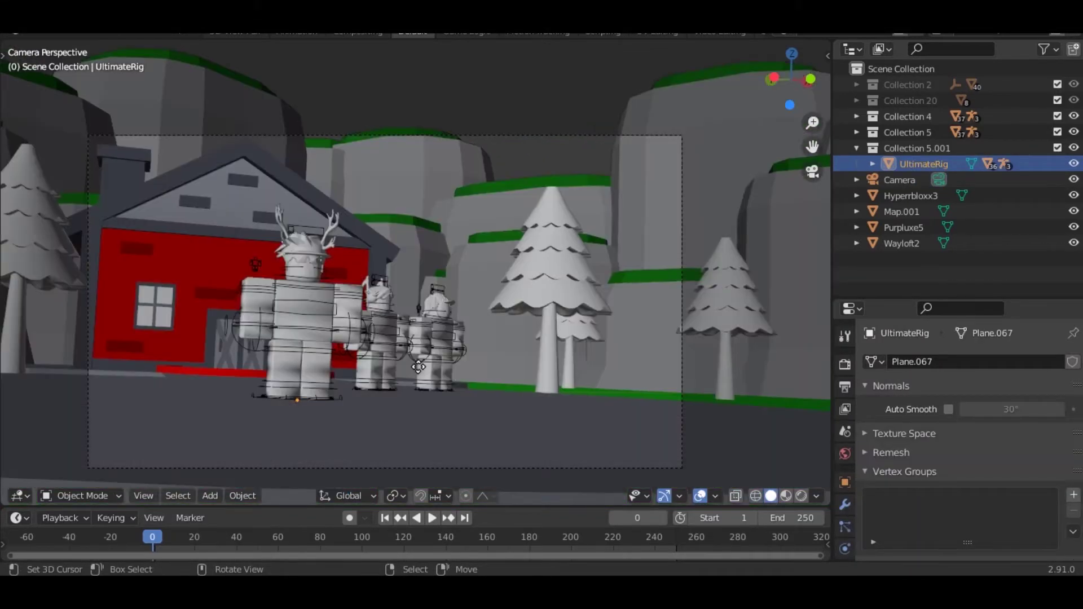
{"action": "key", "text": "g"}
{"action": "key", "text": "y"}
{"action": "left_click", "coordinate": [583, 375]}
{"action": "key", "text": "g"}
{"action": "key", "text": "x"}
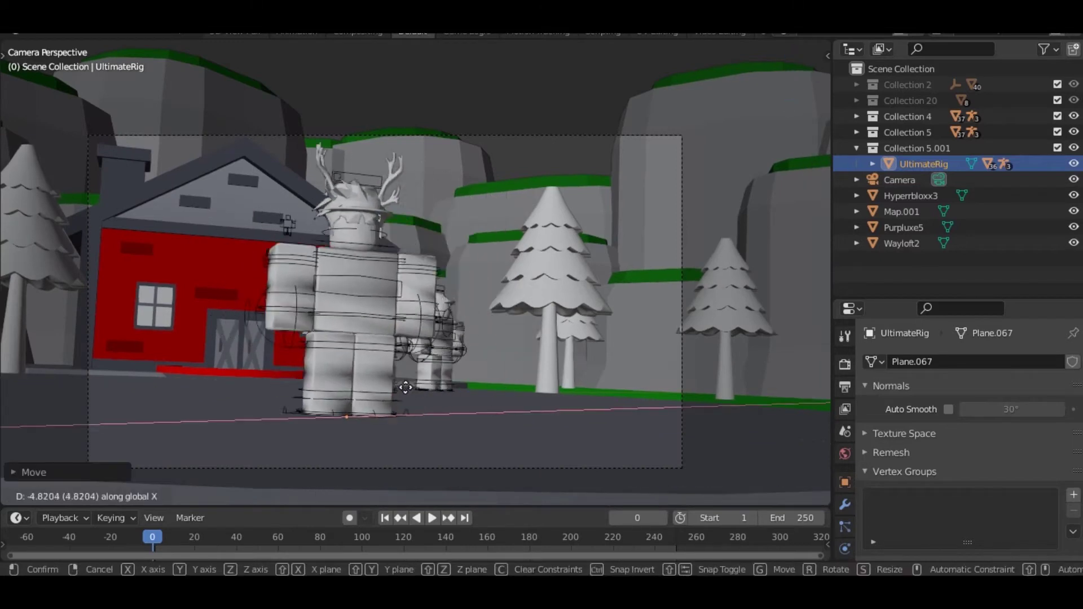
{"action": "left_click", "coordinate": [289, 375]}
- Move the antlered UltimateRig about 6.3 units along negative Y, closer to the camera
{"action": "key", "text": "g"}
{"action": "key", "text": "y"}
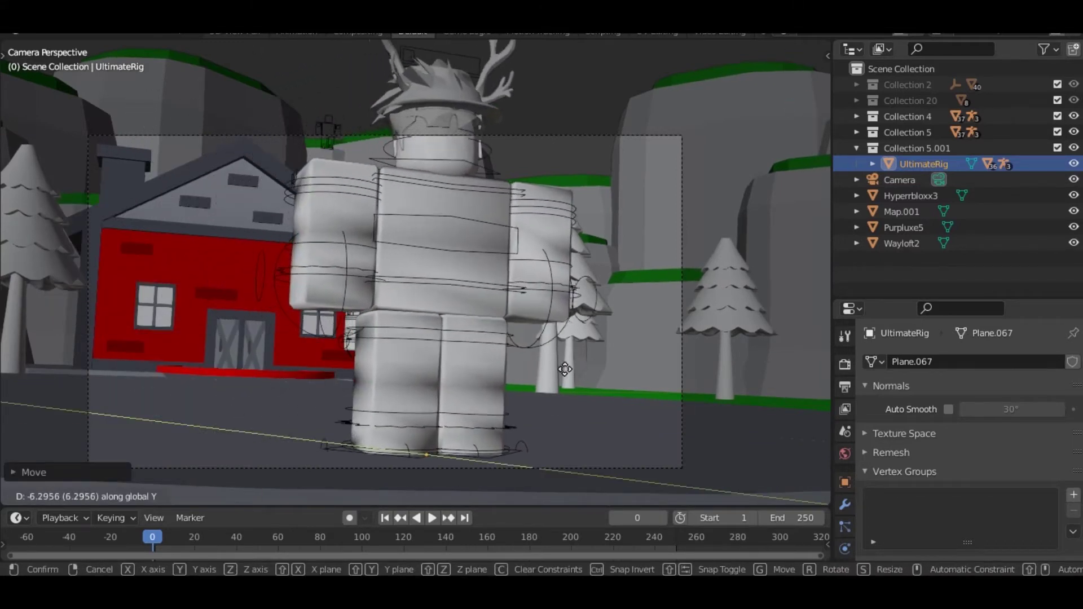
{"action": "left_click", "coordinate": [565, 369]}
{"action": "key", "text": "g"}
{"action": "key", "text": "y"}
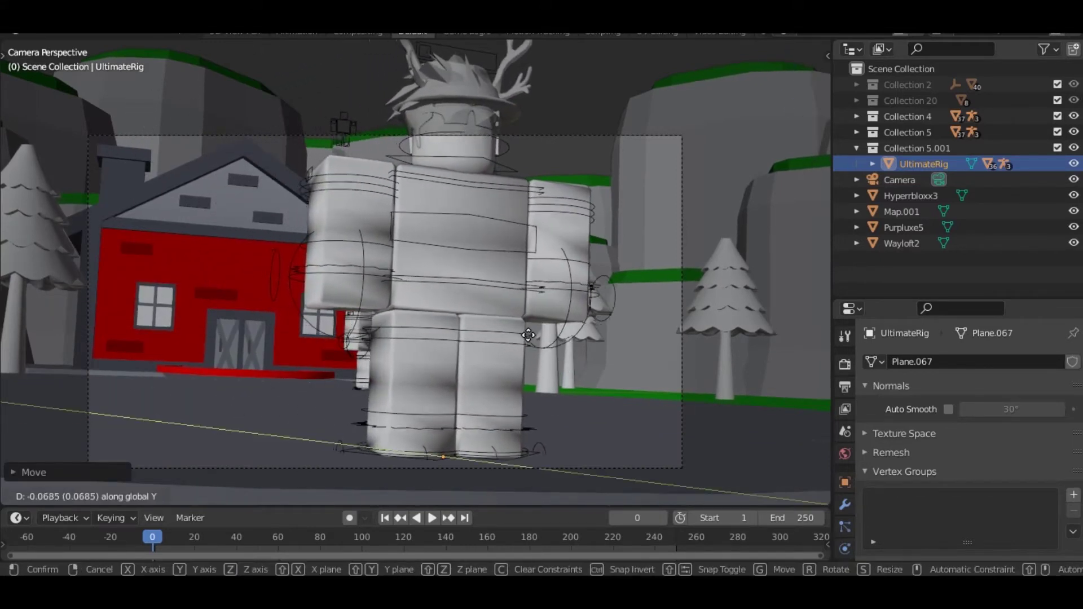
{"action": "left_click", "coordinate": [501, 340]}
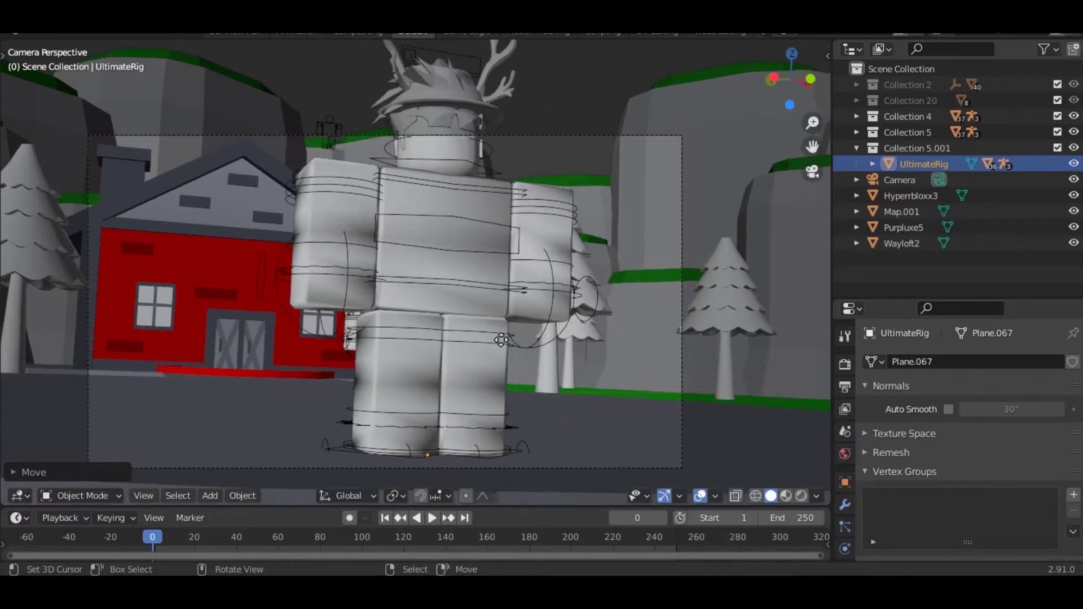
- Shift the antlered UltimateRig along the X axis clear of the other characters and rotate it about Z
{"action": "key", "text": "g"}
{"action": "key", "text": "x"}
{"action": "left_click", "coordinate": [602, 356]}
{"action": "key", "text": "r"}
{"action": "key", "text": "z"}
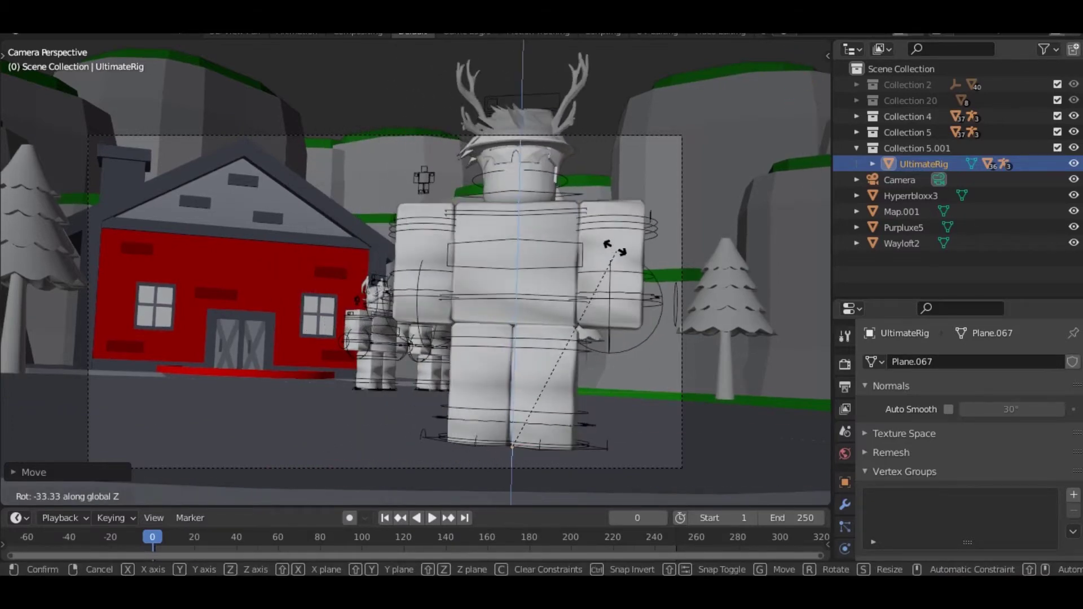
{"action": "left_click", "coordinate": [543, 262]}
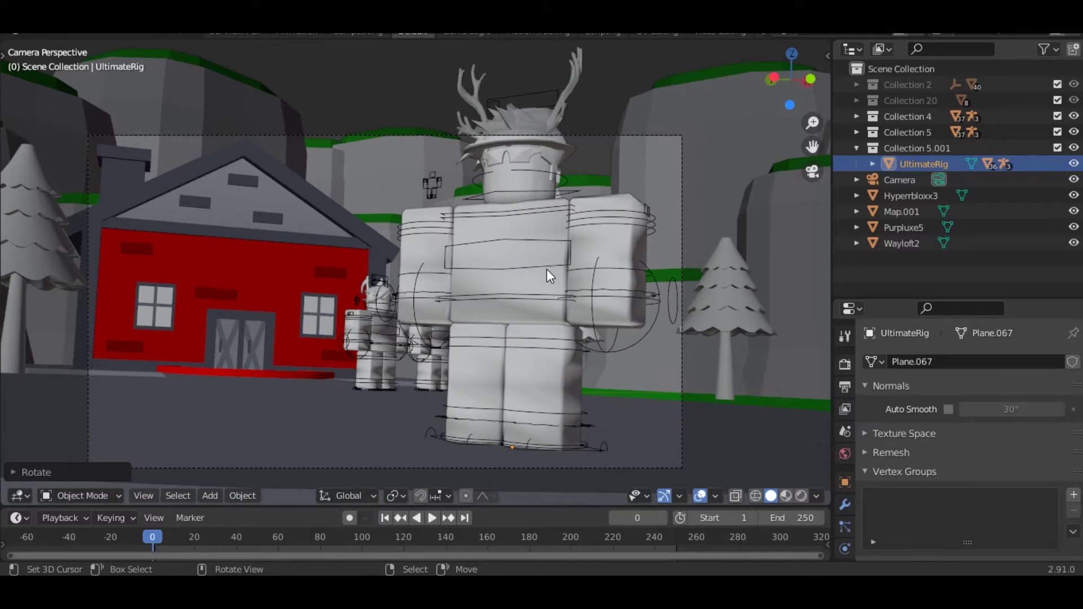
- Enter Pose Mode on the antlered character and lower its Torso control slightly so the knees bend
{"action": "left_click", "coordinate": [531, 269]}
{"action": "key", "text": "ctrl+Tab"}
{"action": "key", "text": "g"}
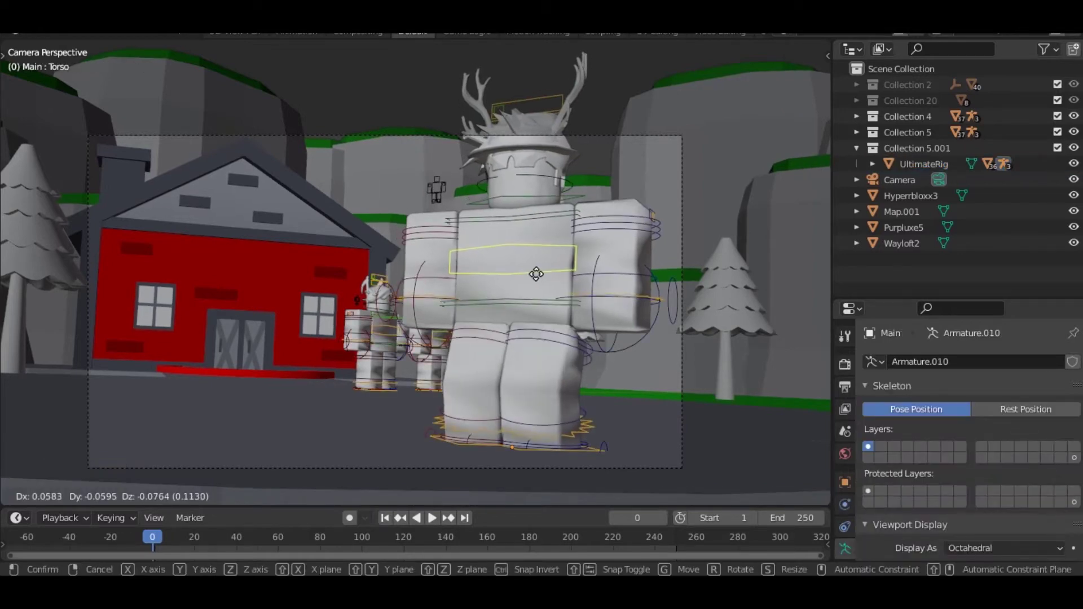
{"action": "left_click", "coordinate": [540, 275]}
- Move the antlered character's left foot control outward along Y and rotate it about Z so the foot points outward
{"action": "middle_click_drag", "start_coordinate": [541, 275], "coordinate": [519, 277]}
{"action": "key", "text": "shift+grave"}
{"action": "key", "text": "w"}
{"action": "left_click", "coordinate": [379, 320]}
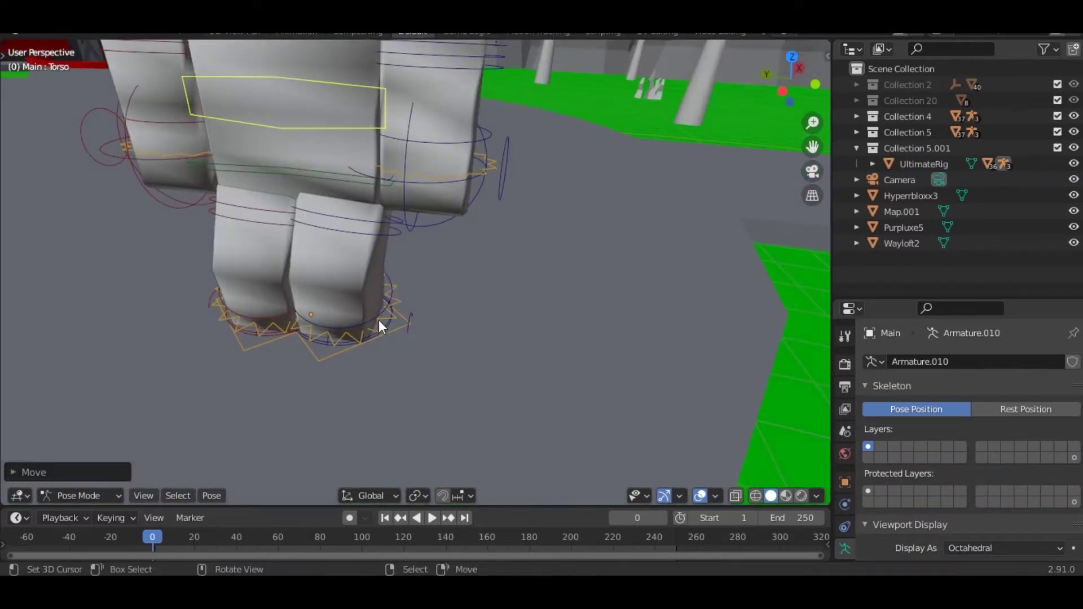
{"action": "left_click", "coordinate": [385, 328]}
{"action": "left_click", "coordinate": [384, 328]}
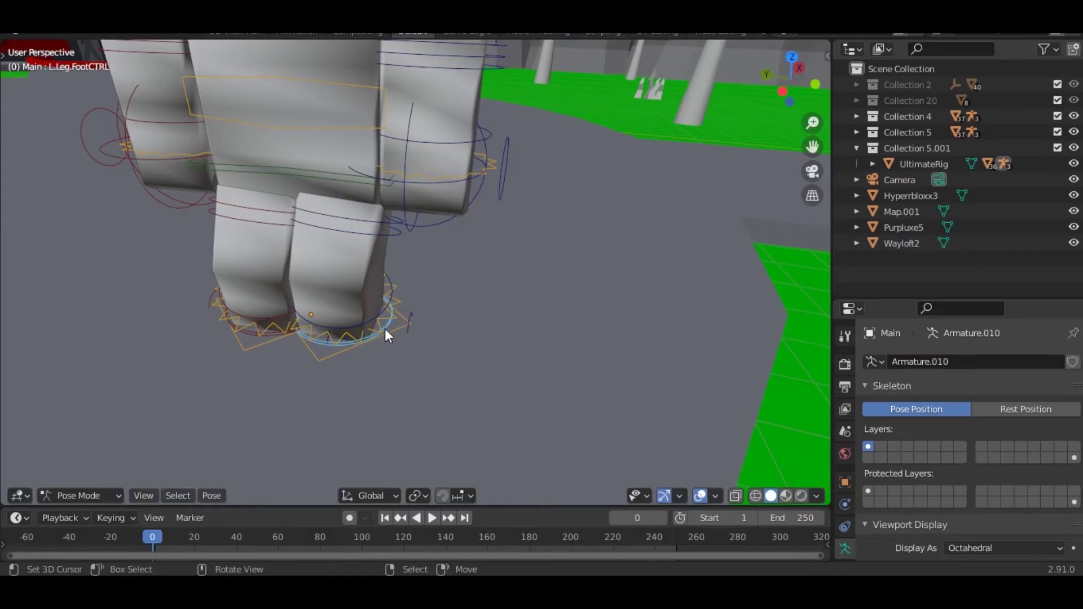
{"action": "key", "text": "g"}
{"action": "key", "text": "y"}
{"action": "left_click", "coordinate": [457, 360]}
{"action": "key", "text": "r"}
{"action": "key", "text": "z"}
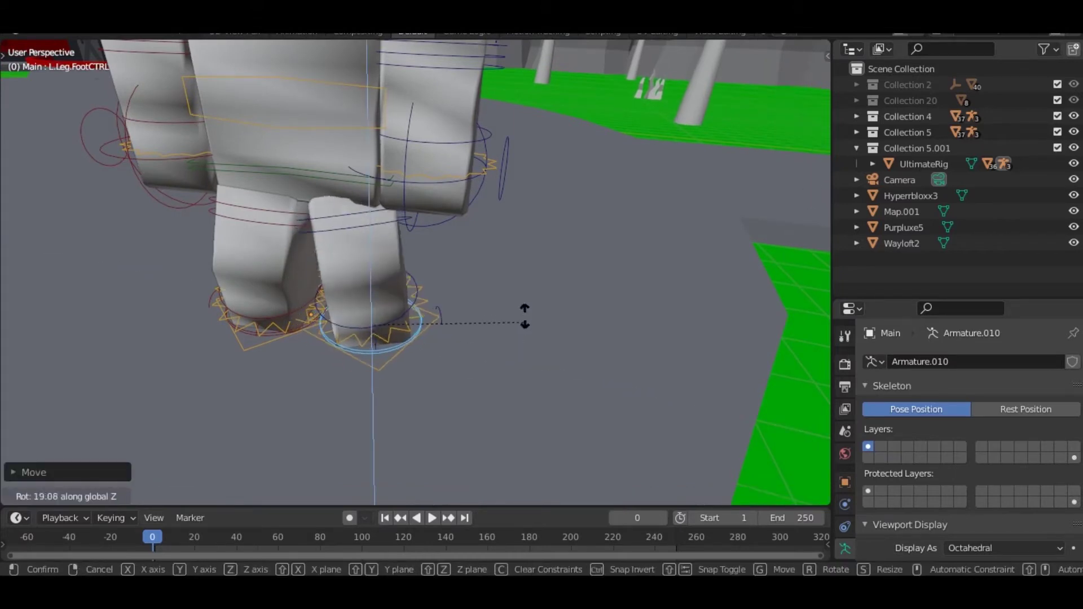
{"action": "left_click", "coordinate": [525, 322]}
- Move the right foot control slightly outward along Y and rotate it about Z to finish the leg stance
{"action": "right_click", "coordinate": [300, 326]}
{"action": "key", "text": "g"}
{"action": "key", "text": "y"}
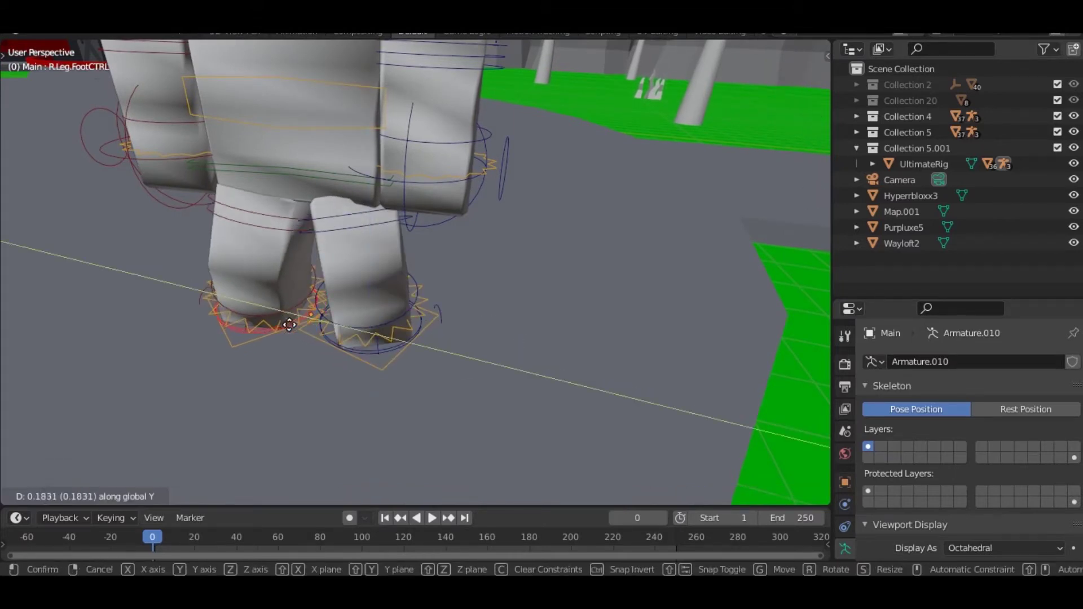
{"action": "left_click", "coordinate": [287, 322]}
{"action": "key", "text": "r"}
{"action": "key", "text": "z"}
{"action": "left_click", "coordinate": [362, 372]}
- Rotate the Torso control about Z to turn the antlered character's body to one side
{"action": "key", "text": "shift+grave"}
{"action": "key", "text": "s"}
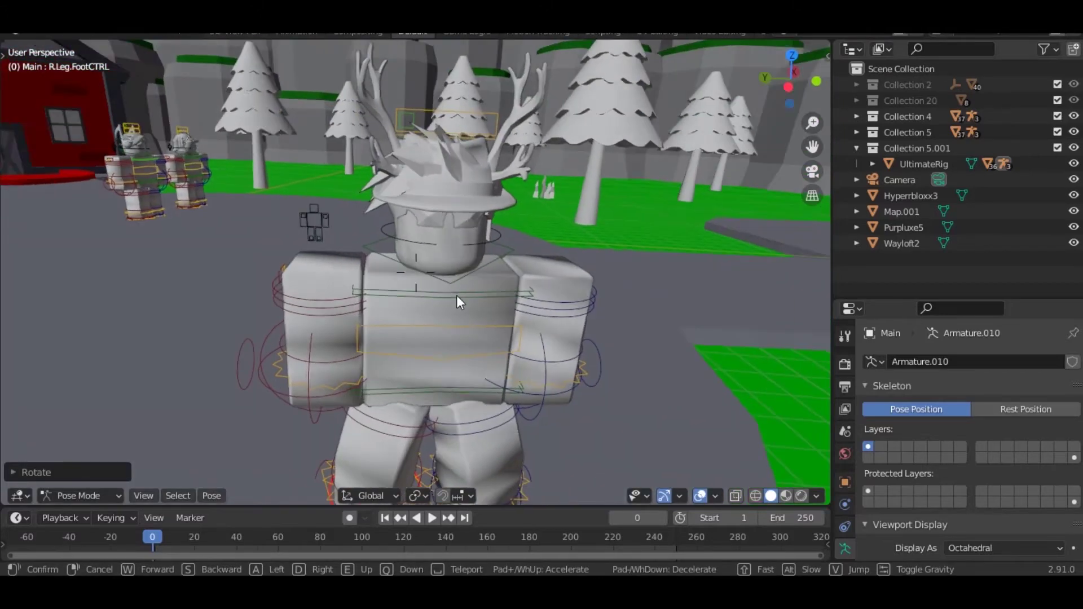
{"action": "left_click", "coordinate": [456, 296]}
{"action": "right_click", "coordinate": [483, 328]}
{"action": "right_click", "coordinate": [483, 328]}
{"action": "key", "text": "r"}
{"action": "key", "text": "x"}
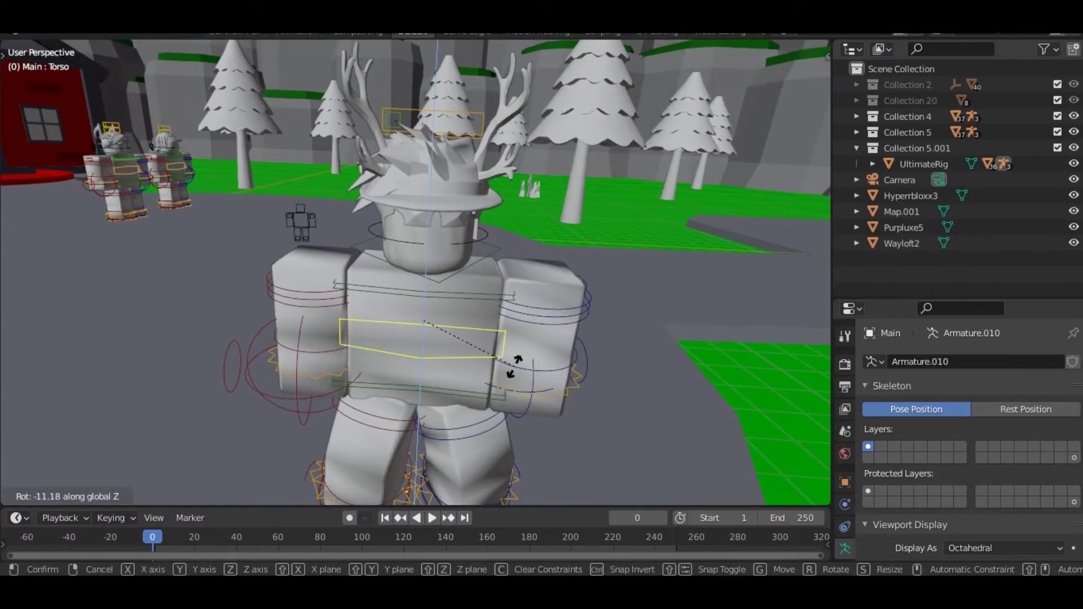
{"action": "left_click", "coordinate": [455, 307]}
- Tilt and twist the character's upper body further with free and trackball rotations so the shoulders slant
{"action": "right_click", "coordinate": [500, 302]}
{"action": "key", "text": "r"}
{"action": "left_click", "coordinate": [571, 332]}
{"action": "key", "text": "r"}
{"action": "key", "text": "r"}
{"action": "left_click", "coordinate": [574, 338]}
{"action": "key", "text": "r"}
{"action": "left_click", "coordinate": [584, 353]}
- Rotate the right upper arm control to swing the arm in the turned body pose
{"action": "right_click", "coordinate": [323, 296]}
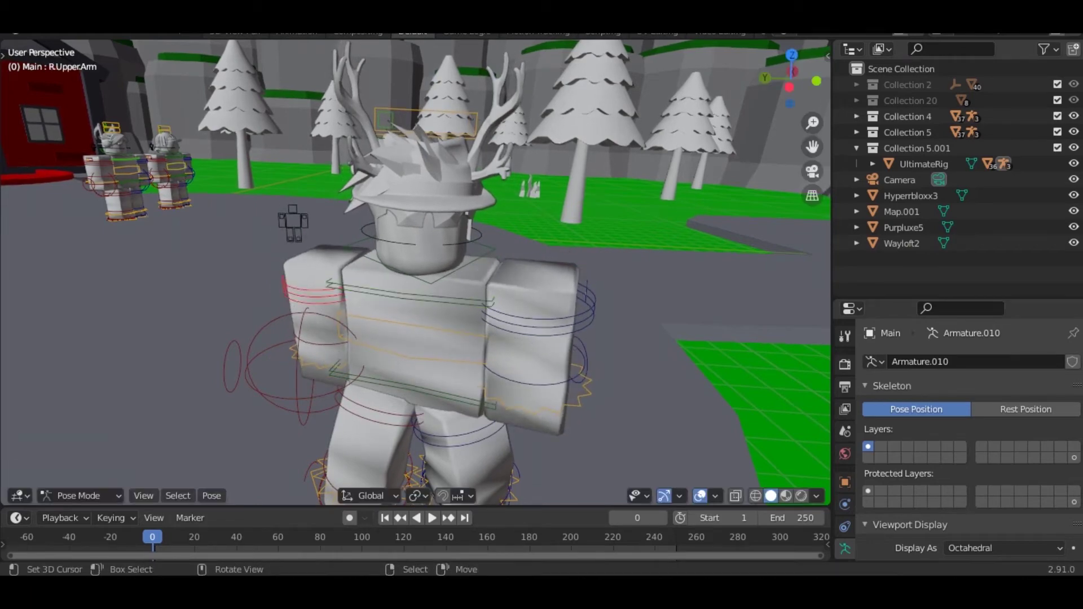
{"action": "key", "text": "r"}
{"action": "left_click", "coordinate": [402, 342]}
- In the camera view, rotate the left upper arm freely and with a trackball rotation so it swings forward
{"action": "scroll", "coordinate": [401, 340], "scroll_direction": "down", "scroll_amount": 2}
{"action": "key", "text": "KP_0"}
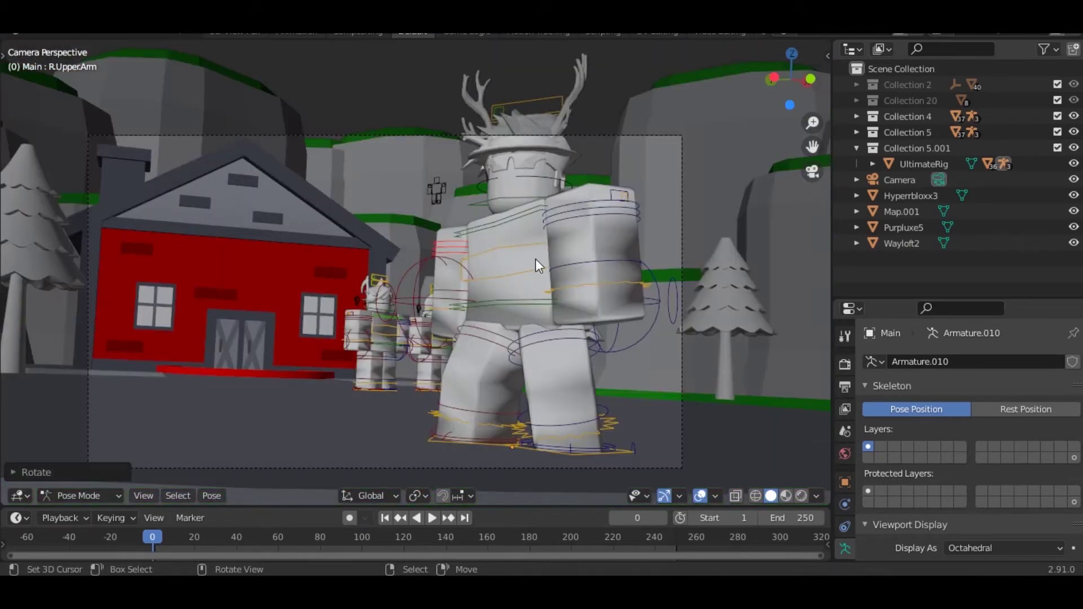
{"action": "middle_click_drag", "start_coordinate": [568, 227], "coordinate": [521, 235], "text": "shift"}
{"action": "right_click", "coordinate": [586, 229]}
{"action": "key", "text": "r"}
{"action": "left_click", "coordinate": [610, 294]}
{"action": "key", "text": "r"}
{"action": "key", "text": "r"}
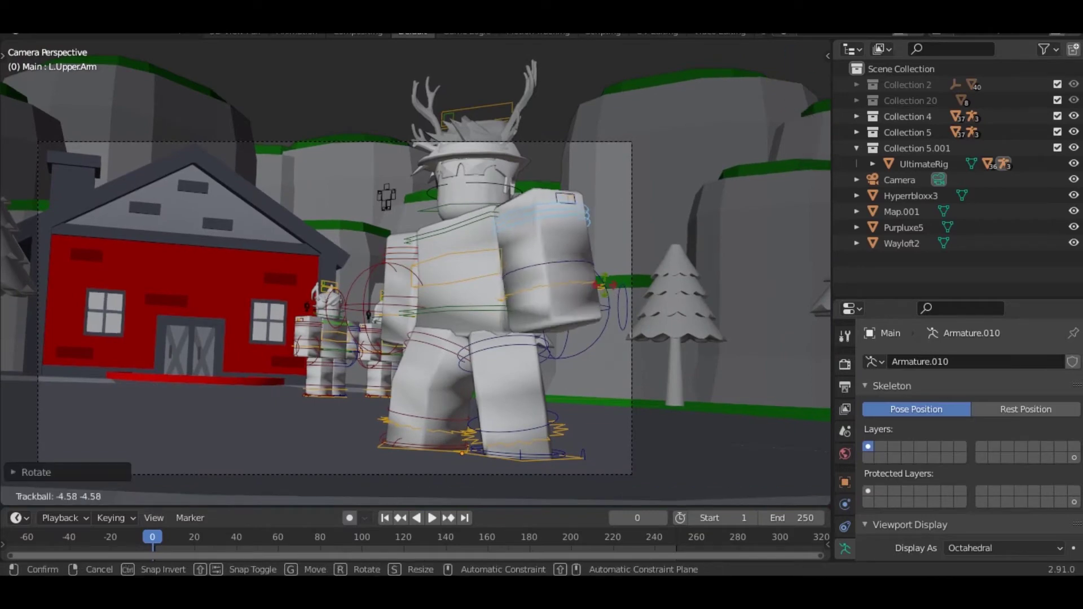
{"action": "left_click", "coordinate": [588, 268]}
- Rotate the left and right lower arm controls to bend both elbows
{"action": "right_click", "coordinate": [586, 263]}
{"action": "left_click", "coordinate": [587, 262]}
{"action": "key", "text": "r"}
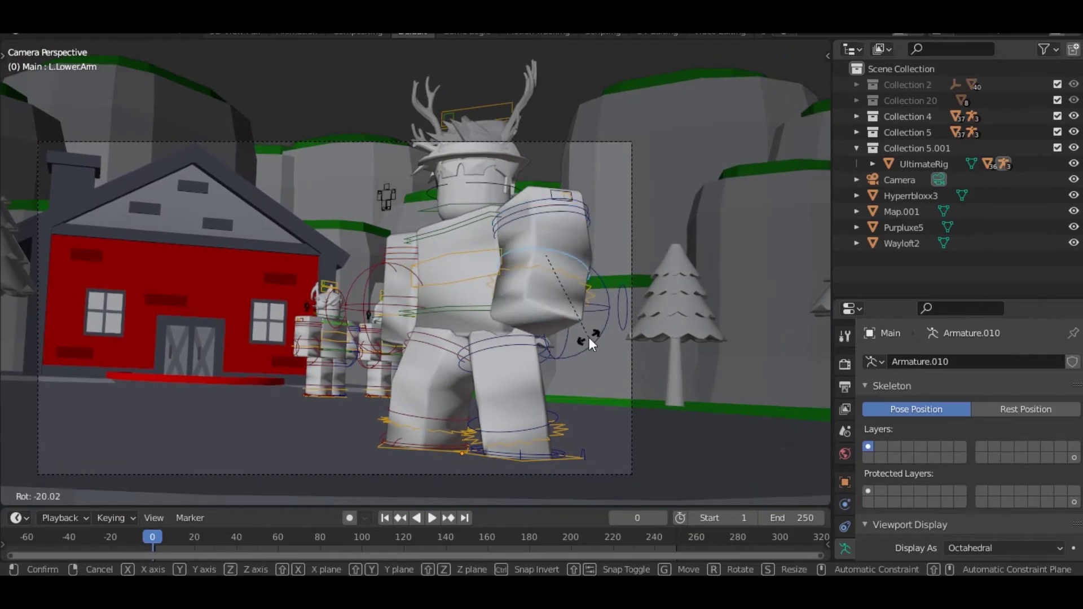
{"action": "left_click", "coordinate": [528, 223]}
{"action": "left_click", "coordinate": [394, 299]}
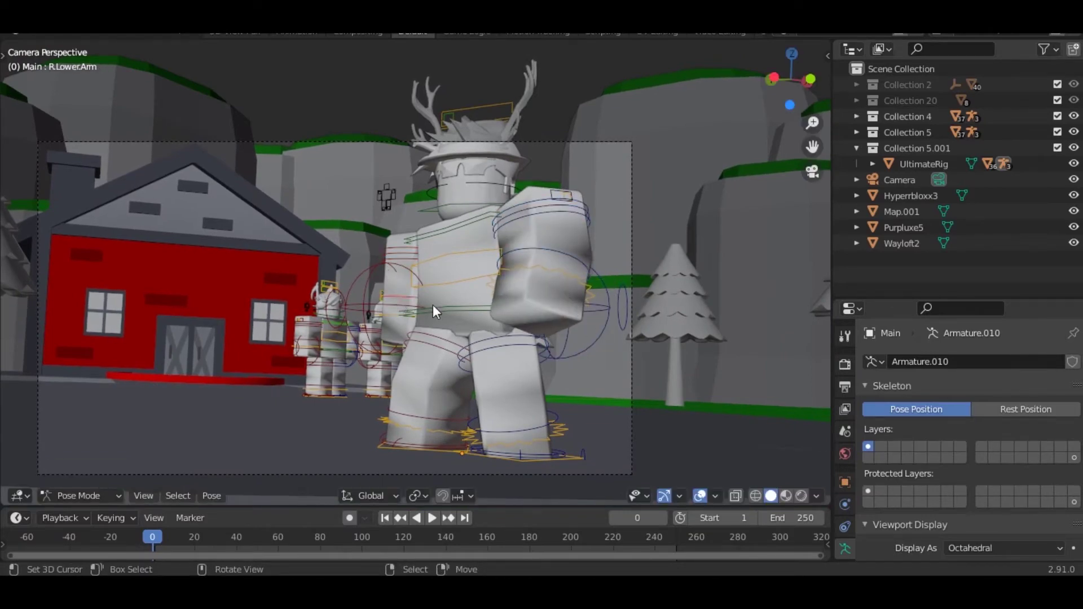
{"action": "key", "text": "r"}
{"action": "left_click", "coordinate": [400, 286]}
- Adjust the right upper arm with a trackball rotation so the arm sits further behind the torso
{"action": "left_click", "coordinate": [389, 256]}
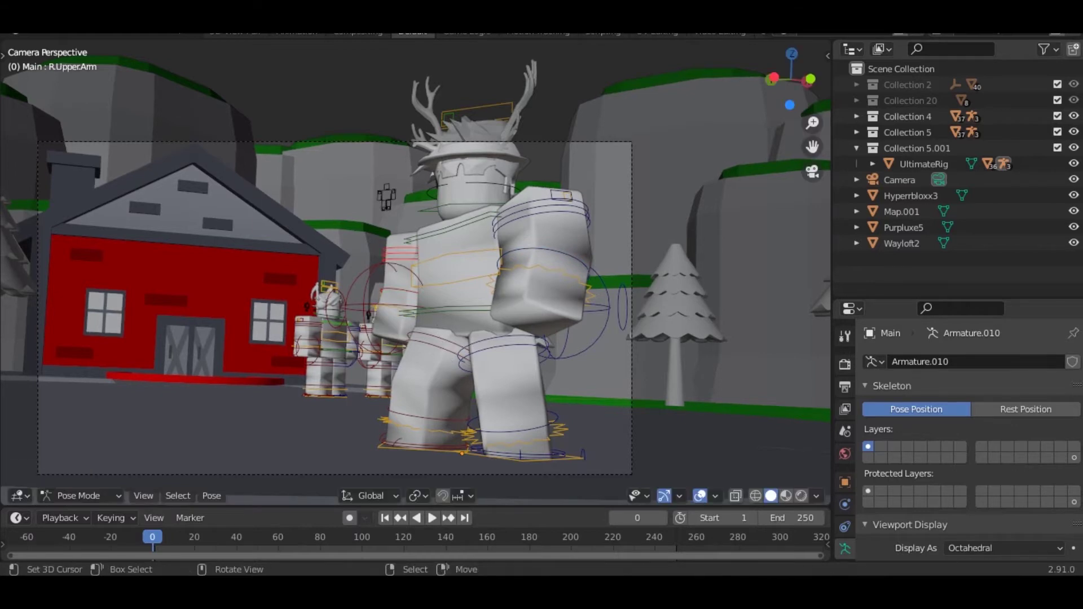
{"action": "key", "text": "r"}
{"action": "key", "text": "r"}
{"action": "left_click", "coordinate": [485, 313]}
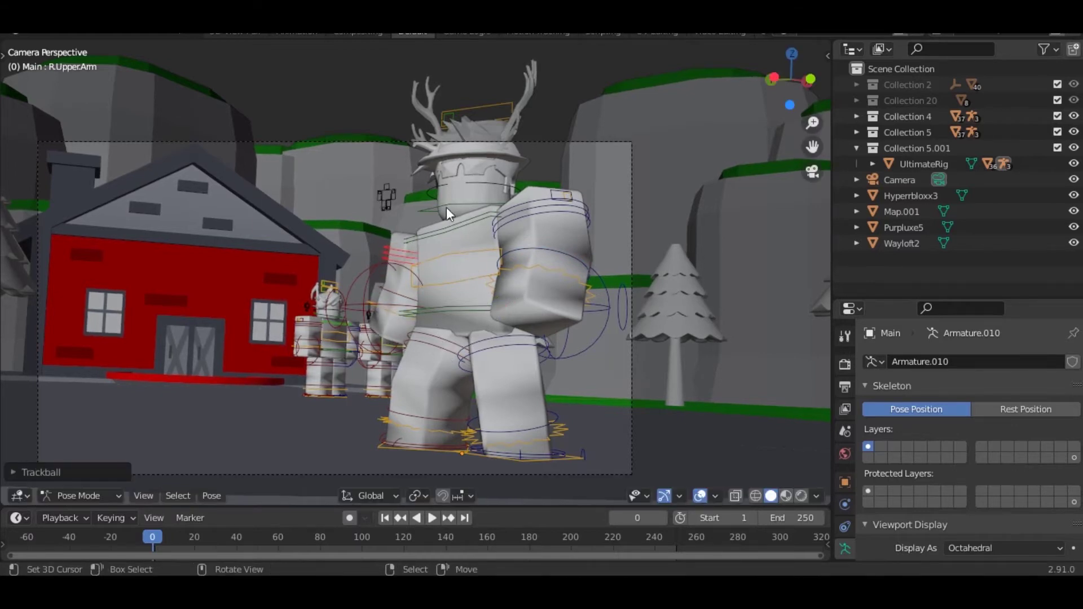
- Turn and tilt the Head control with a trackball rotation followed by a free rotation
{"action": "left_click", "coordinate": [444, 201]}
{"action": "key", "text": "r"}
{"action": "key", "text": "r"}
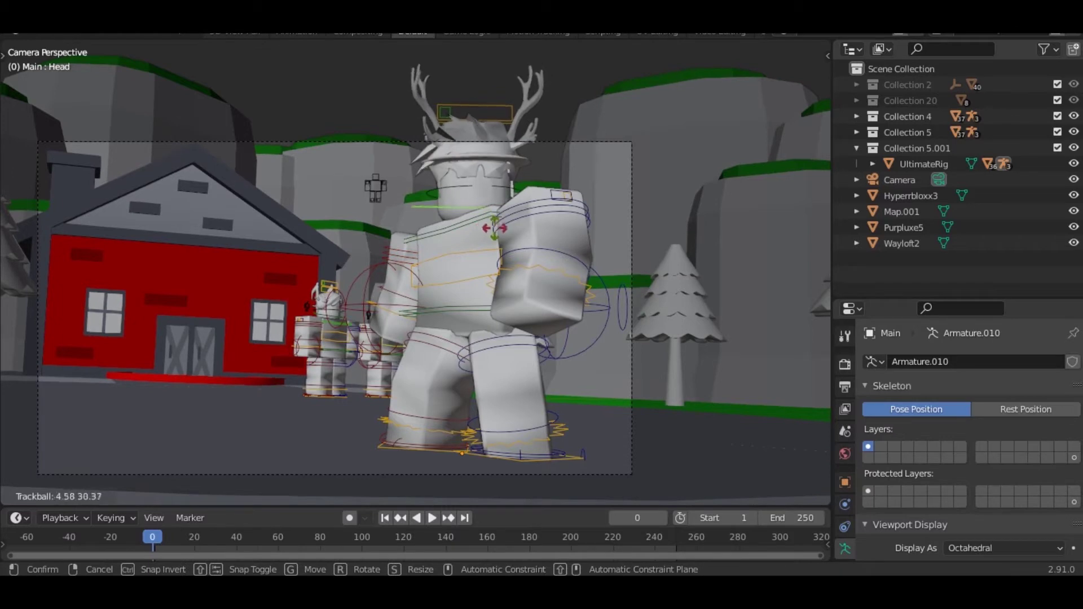
{"action": "left_click", "coordinate": [495, 224]}
{"action": "key", "text": "r"}
{"action": "left_click", "coordinate": [580, 232]}
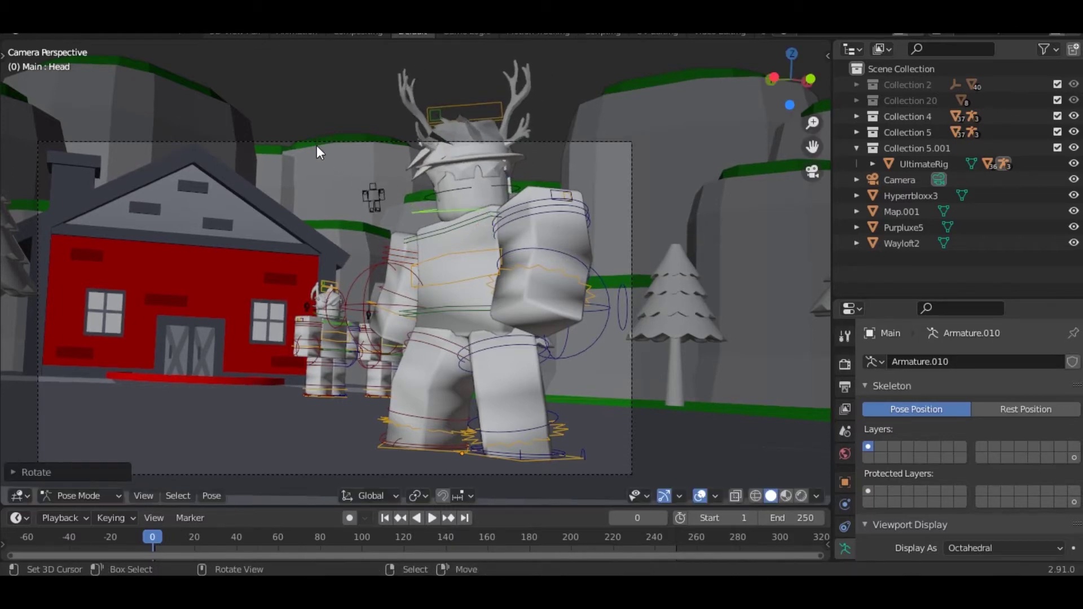
- Select the camera, save the file, and aim the camera slightly higher with walk navigation
{"action": "left_click", "coordinate": [302, 140]}
{"action": "key", "text": "ctrl+s"}
{"action": "key", "text": "shift+grave"}
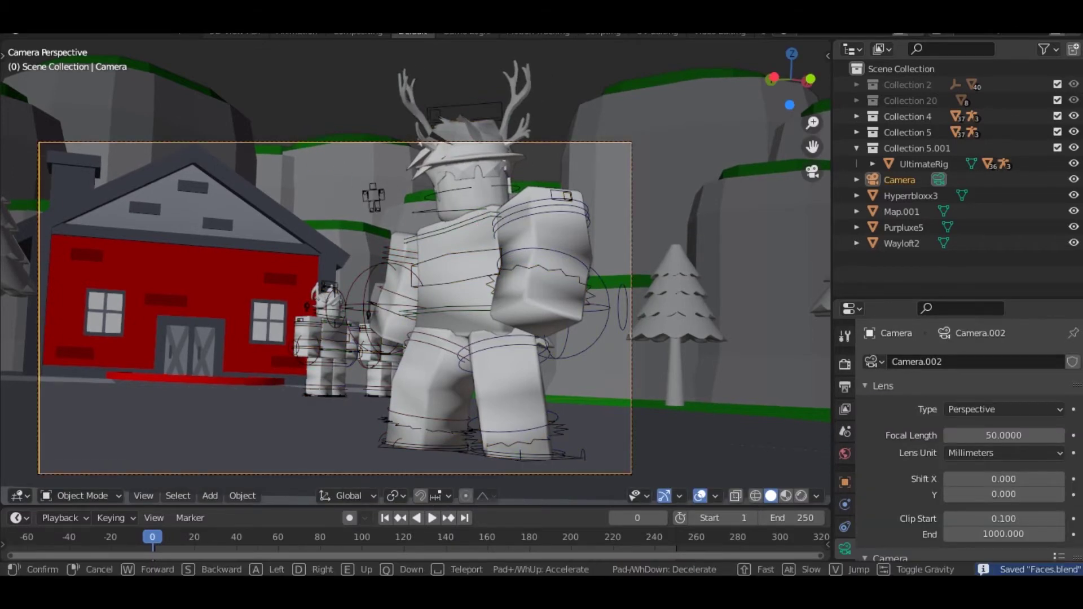
{"action": "key", "text": "s"}
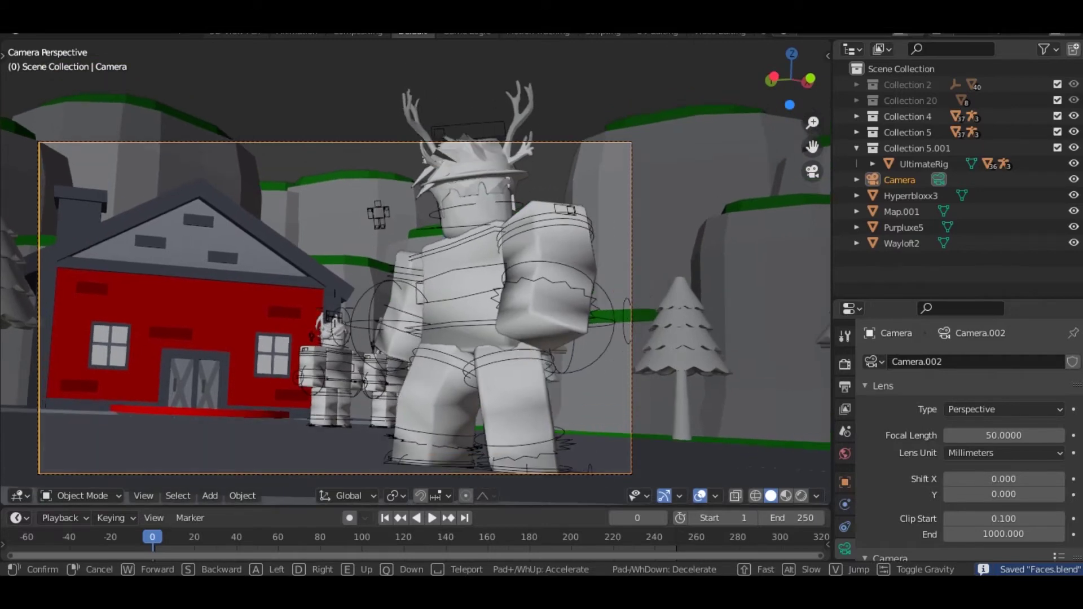
{"action": "left_click", "coordinate": [574, 310]}
- Set the camera's focal length to 40 mm to widen the shot
{"action": "scroll", "coordinate": [574, 310], "scroll_direction": "down", "scroll_amount": 1}
{"action": "scroll", "coordinate": [845, 496], "scroll_direction": "down", "scroll_amount": 1}
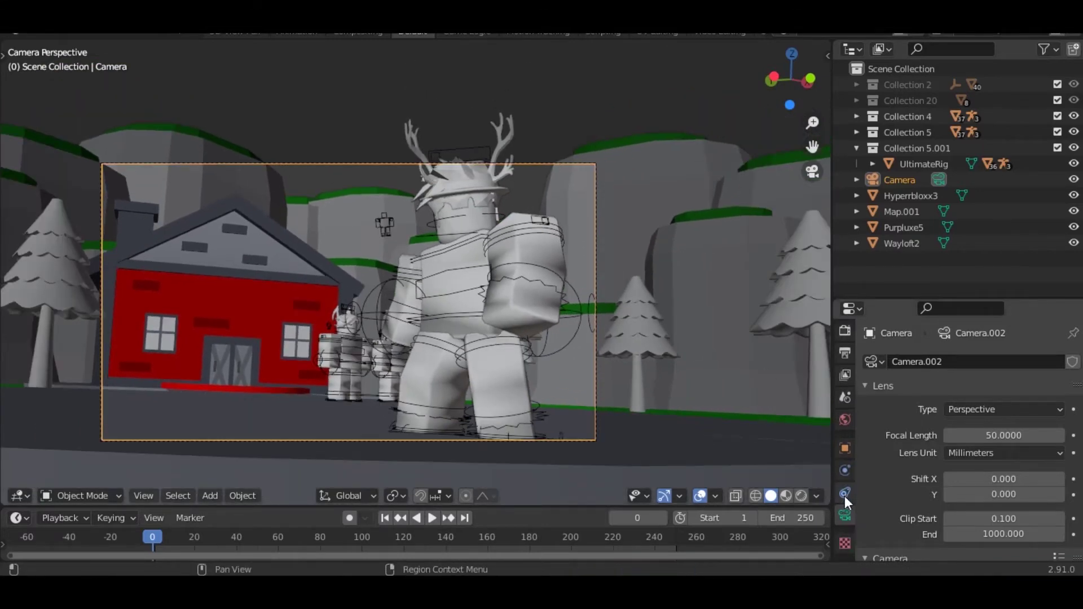
{"action": "left_click", "coordinate": [947, 438]}
{"action": "left_click", "coordinate": [947, 438]}
{"action": "left_click", "coordinate": [947, 438]}
{"action": "left_click", "coordinate": [947, 438]}
{"action": "left_click", "coordinate": [947, 438]}
{"action": "left_click", "coordinate": [947, 438]}
{"action": "scroll", "coordinate": [947, 438], "scroll_direction": "down", "scroll_amount": 4, "text": "ctrl"}
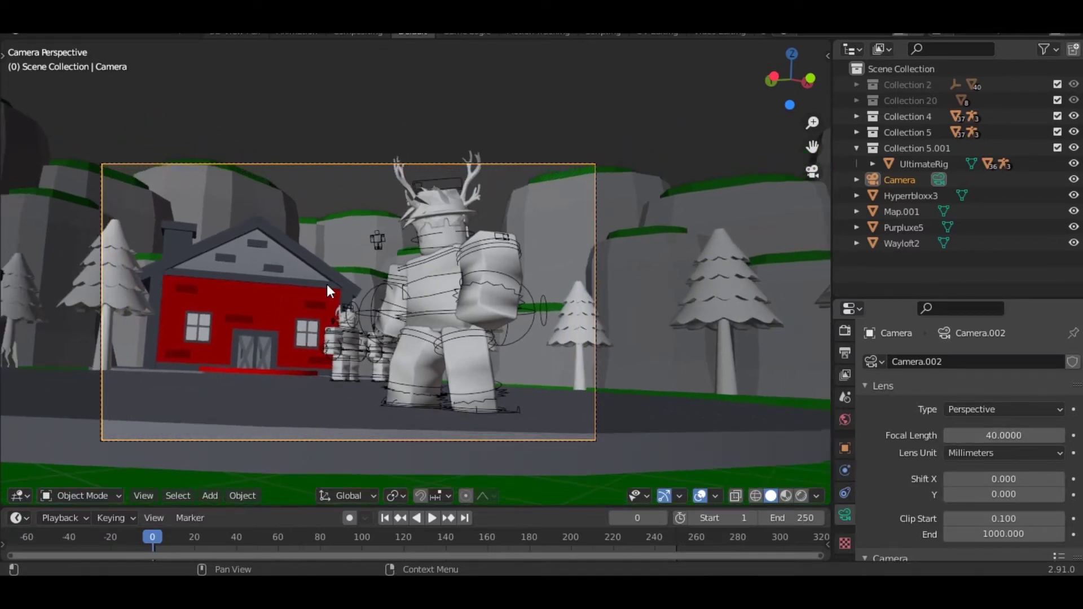
- Move the camera forward with walk navigation so the antlered character fills more of the frame
{"action": "key", "text": "shift+grave"}
{"action": "key", "text": "w"}
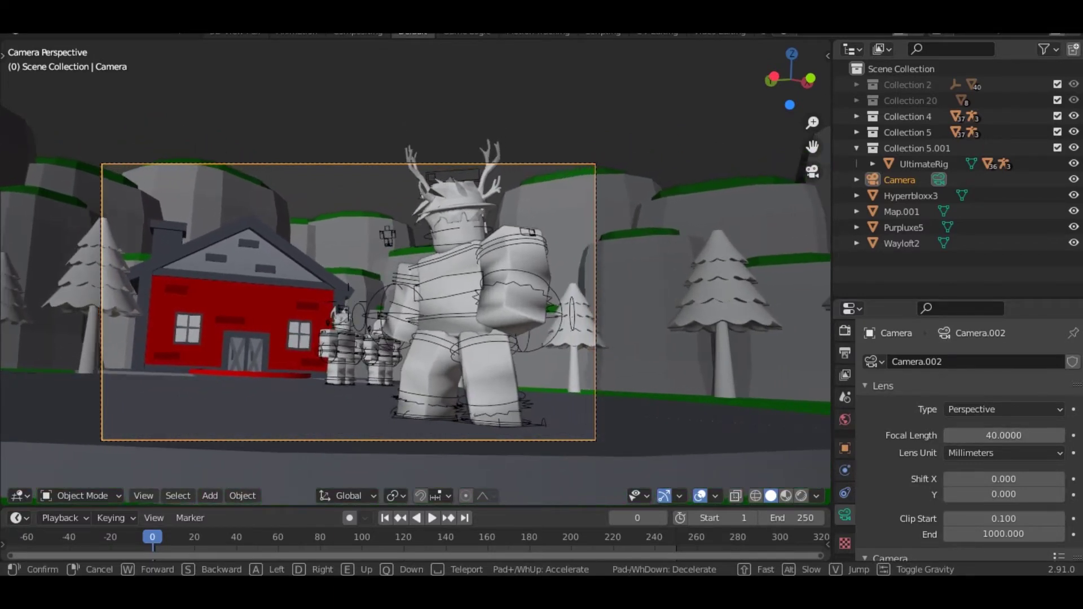
{"action": "key", "text": "w"}
{"action": "key", "text": "w"}
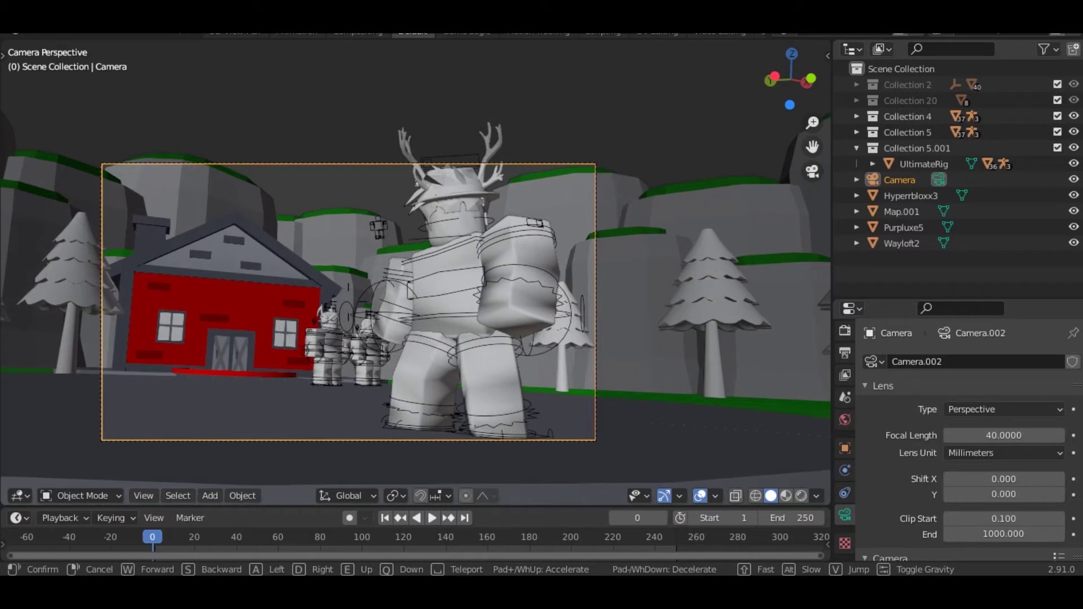
{"action": "left_click", "coordinate": [466, 279]}
- Roll the camera slightly to tilt the shot and set its focal length to 39 mm
{"action": "key", "text": "r"}
{"action": "left_click", "coordinate": [628, 293]}
{"action": "key", "text": "r"}
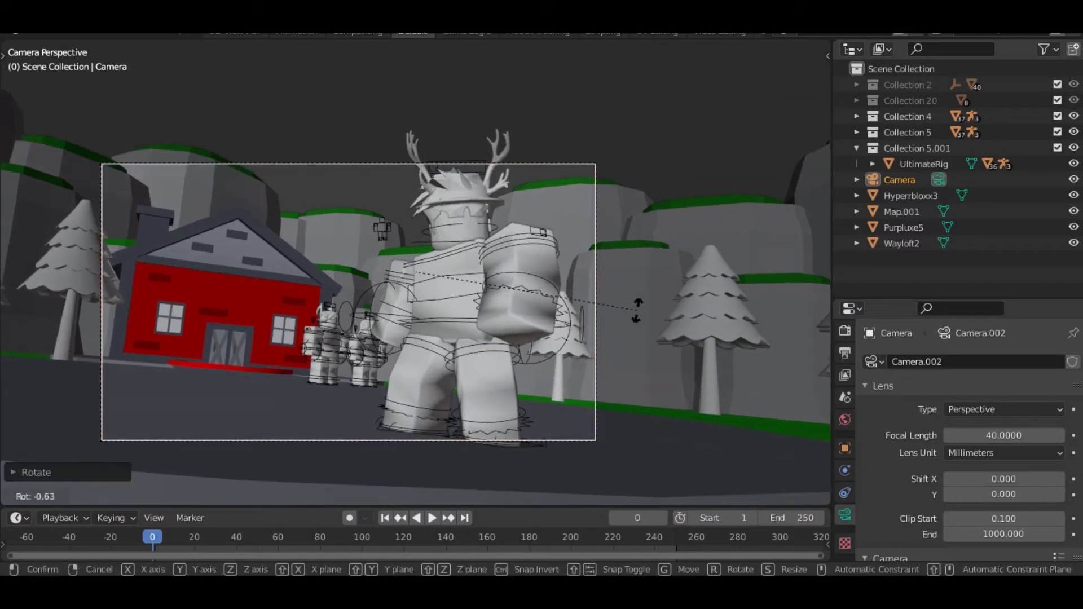
{"action": "left_click", "coordinate": [638, 309]}
{"action": "left_click", "coordinate": [949, 436]}
- Reposition and re-aim the camera with walk navigation so the antlered character and the two background characters are reframed
{"action": "key", "text": "shift+grave"}
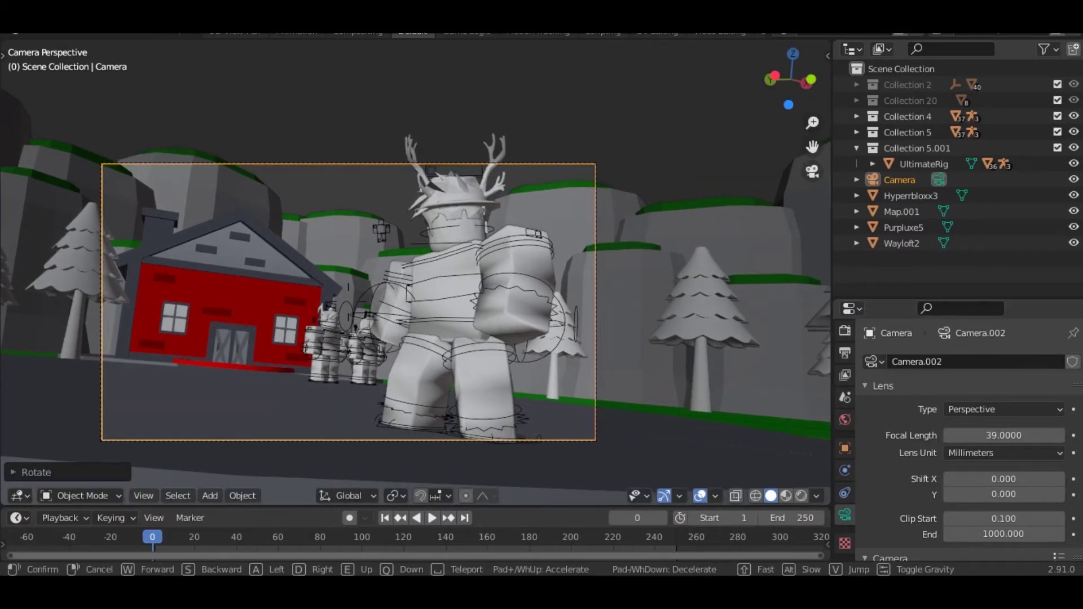
{"action": "key", "text": "w"}
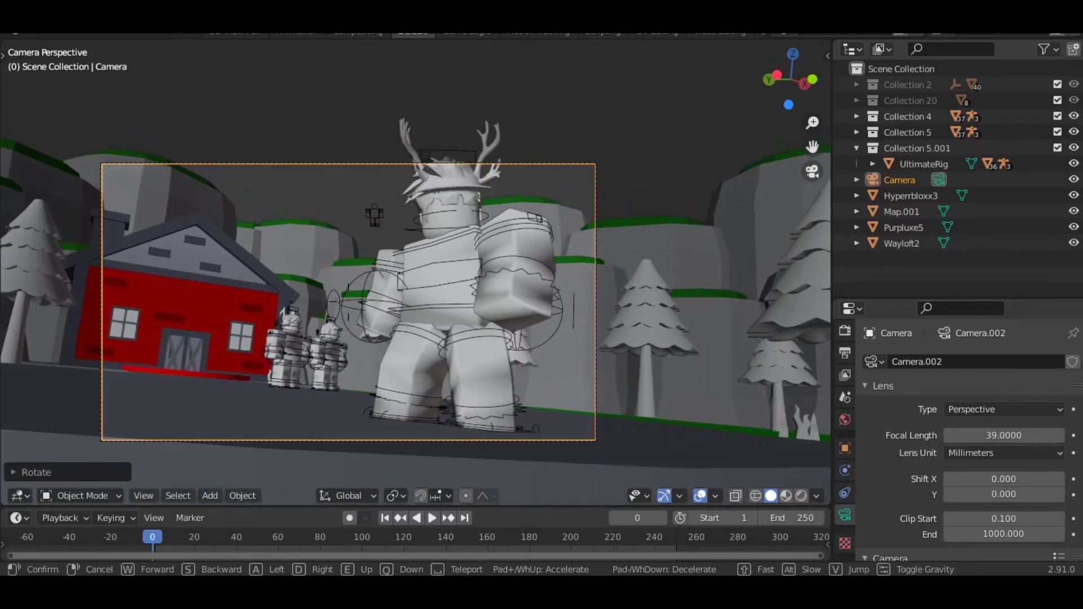
{"action": "key", "text": "e"}
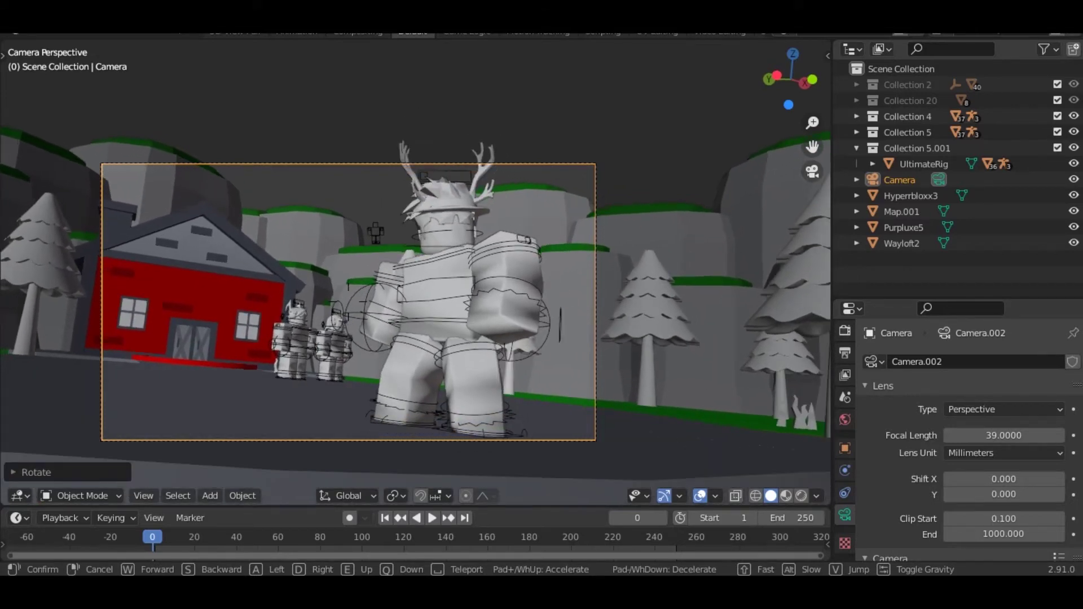
{"action": "left_click", "coordinate": [550, 310]}
{"action": "key", "text": "r"}
{"action": "right_click", "coordinate": [568, 317]}
{"action": "middle_click_drag", "start_coordinate": [478, 330], "coordinate": [537, 284], "text": "shift"}
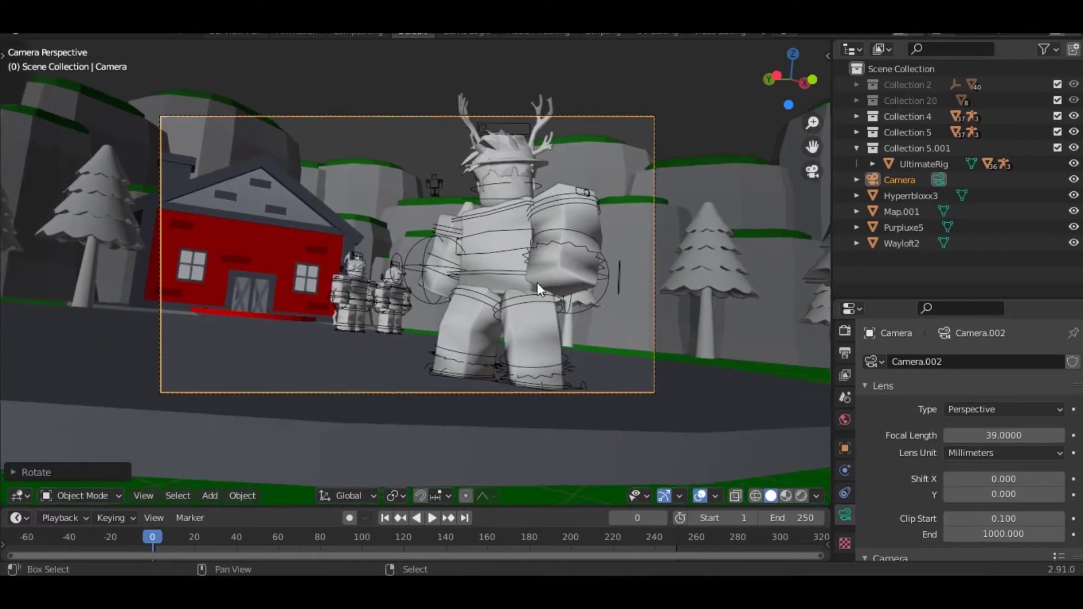
{"action": "scroll", "coordinate": [467, 281], "scroll_direction": "up", "scroll_amount": 3}
{"action": "scroll", "coordinate": [452, 272], "scroll_direction": "down", "scroll_amount": 3}
- Shift the camera sideways to place the antlered character off-centre and roll it slightly
{"action": "key", "text": "g"}
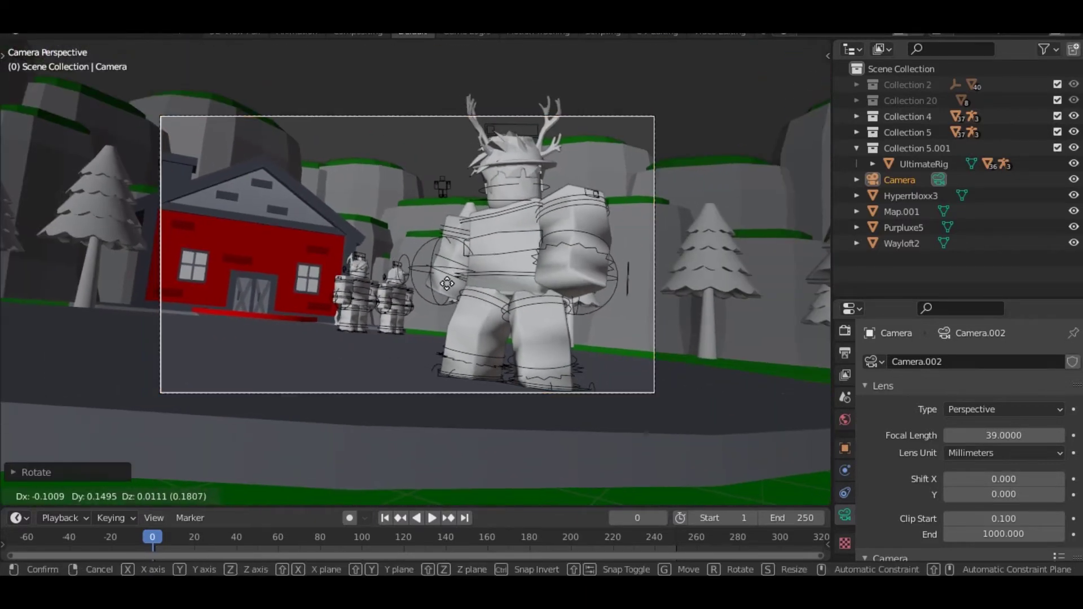
{"action": "left_click", "coordinate": [441, 286]}
{"action": "key", "text": "r"}
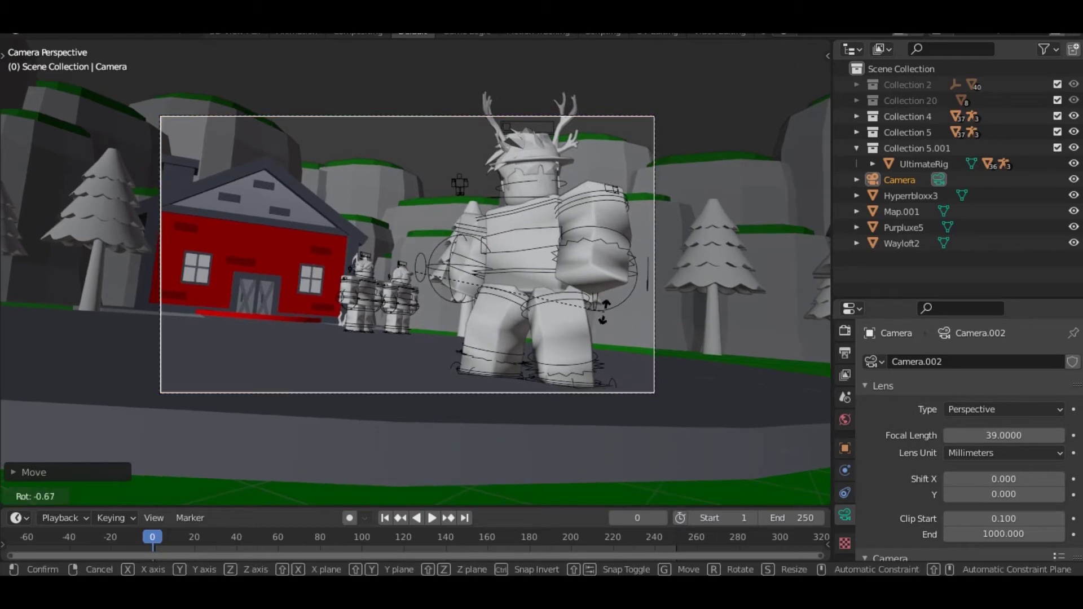
{"action": "left_click", "coordinate": [599, 312]}
- Select the antlered character's UltimateRig by its base plane in wireframe and rotate it about Z
{"action": "key", "text": "shift+z"}
{"action": "left_click", "coordinate": [417, 372]}
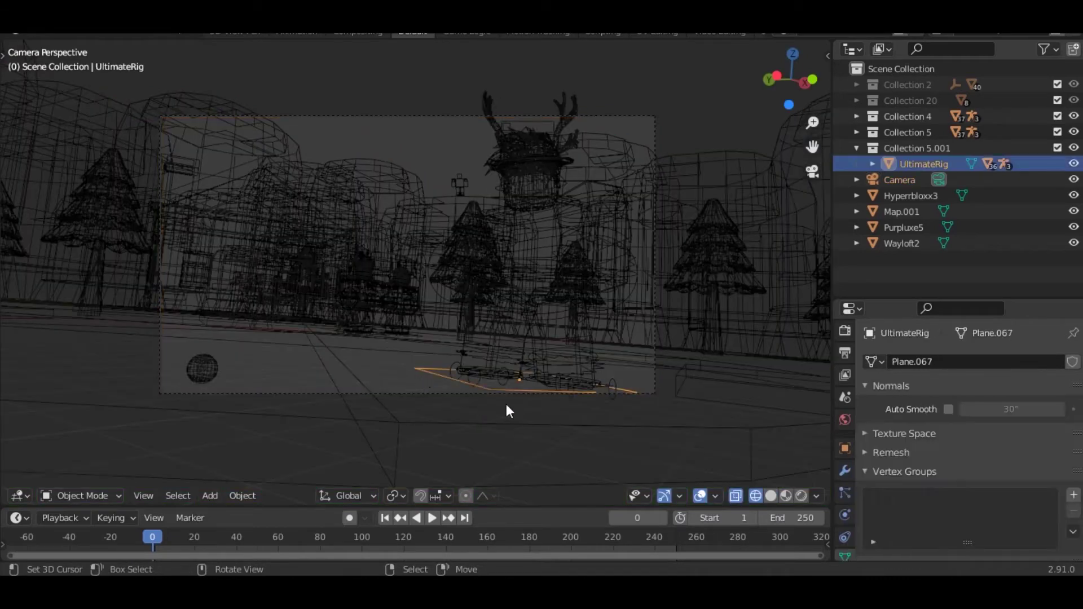
{"action": "key", "text": "shift+z"}
{"action": "key", "text": "r"}
{"action": "key", "text": "z"}
{"action": "left_click", "coordinate": [680, 365]}
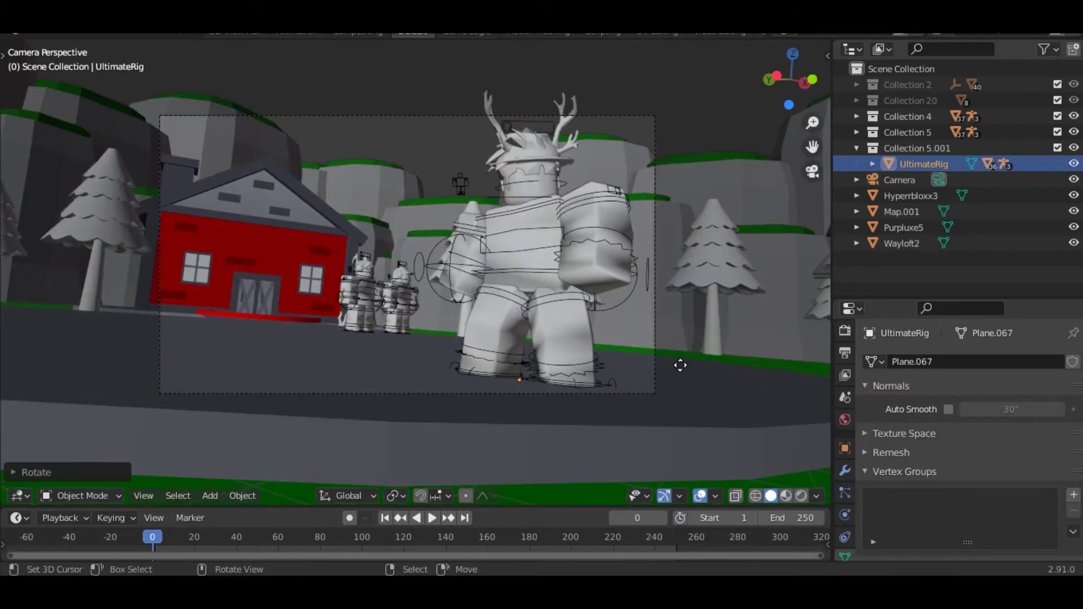
- Move the antlered UltimateRig along Y and about 0.72 units along negative X
{"action": "key", "text": "g"}
{"action": "key", "text": "y"}
{"action": "left_click", "coordinate": [689, 380]}
{"action": "key", "text": "g"}
{"action": "key", "text": "x"}
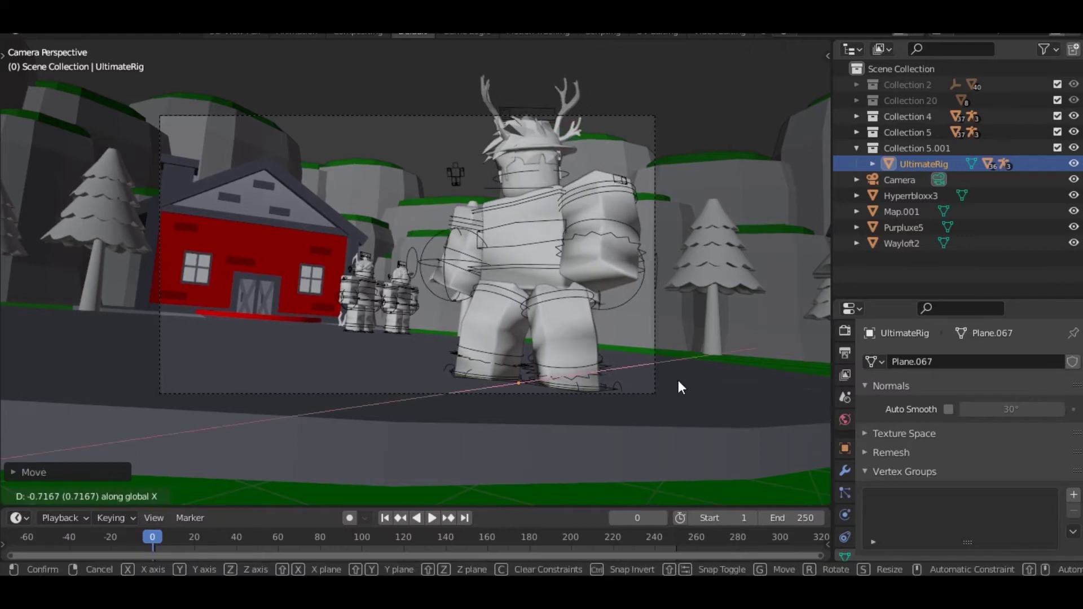
{"action": "left_click", "coordinate": [679, 387]}
- Readjust the antlered UltimateRig along Y and X so it stands a little farther from the camera
{"action": "key", "text": "g"}
{"action": "key", "text": "y"}
{"action": "left_click", "coordinate": [677, 380]}
{"action": "key", "text": "g"}
{"action": "key", "text": "y"}
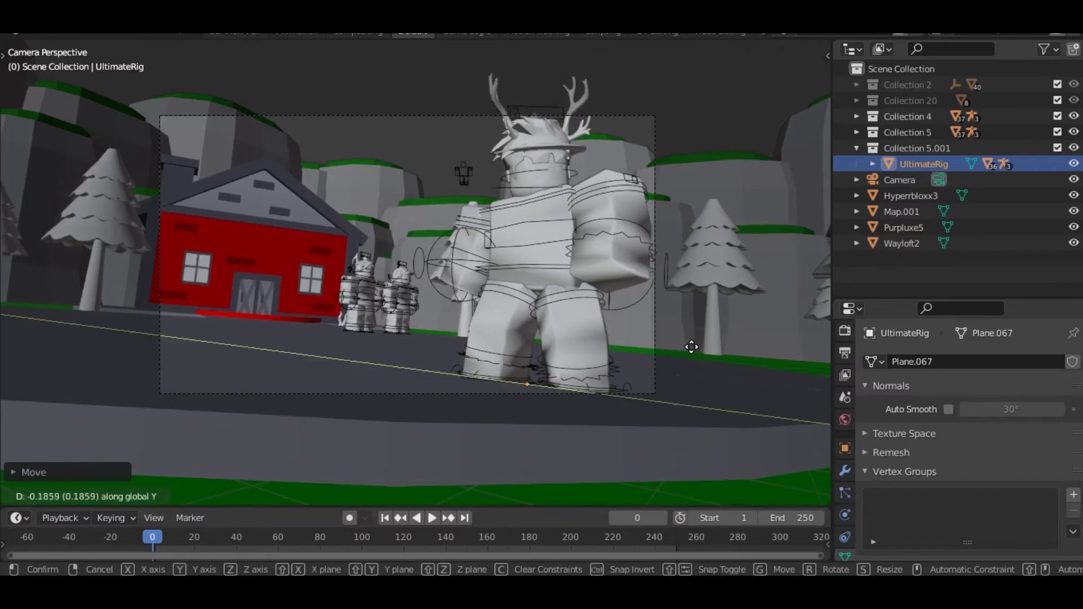
{"action": "key", "text": "x"}
{"action": "left_click", "coordinate": [673, 346]}
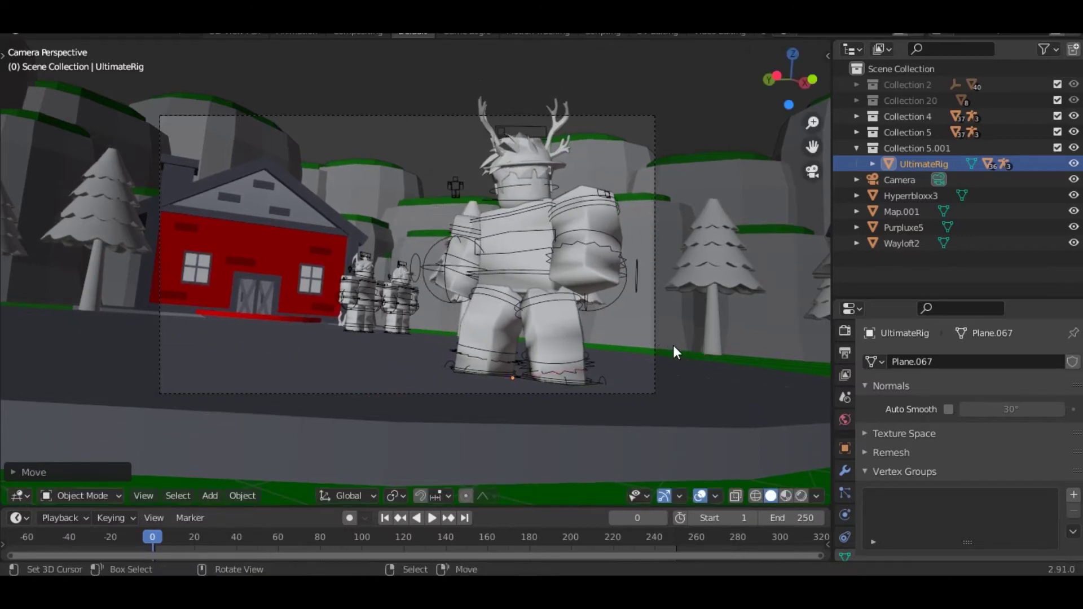
- Rotate the antlered UltimateRig slightly and readjust its position along Y and X
{"action": "key", "text": "r"}
{"action": "left_click", "coordinate": [685, 284]}
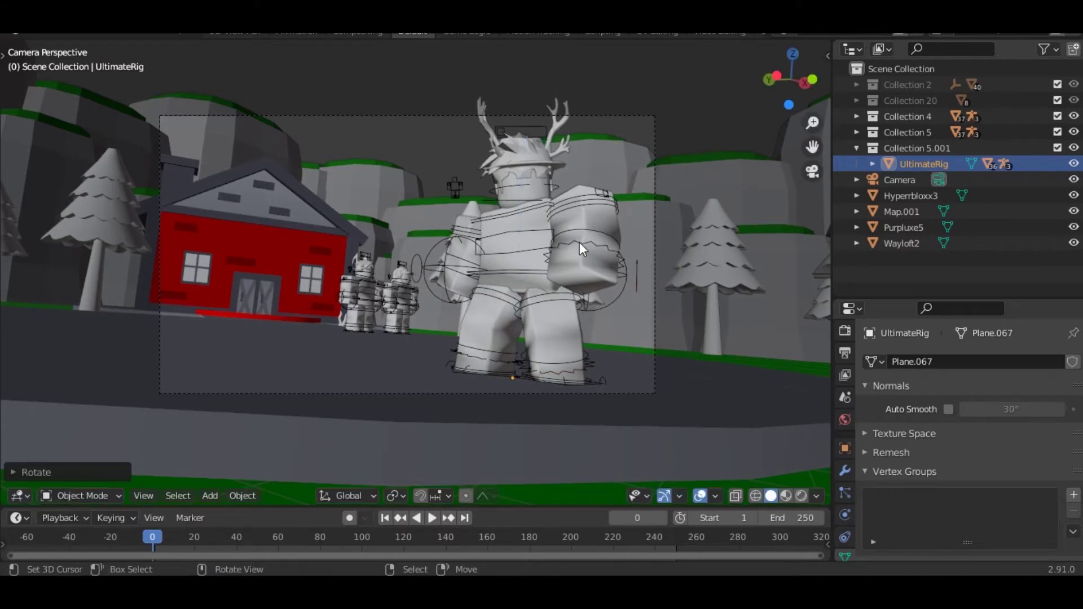
{"action": "key", "text": "g"}
{"action": "key", "text": "y"}
{"action": "key", "text": "x"}
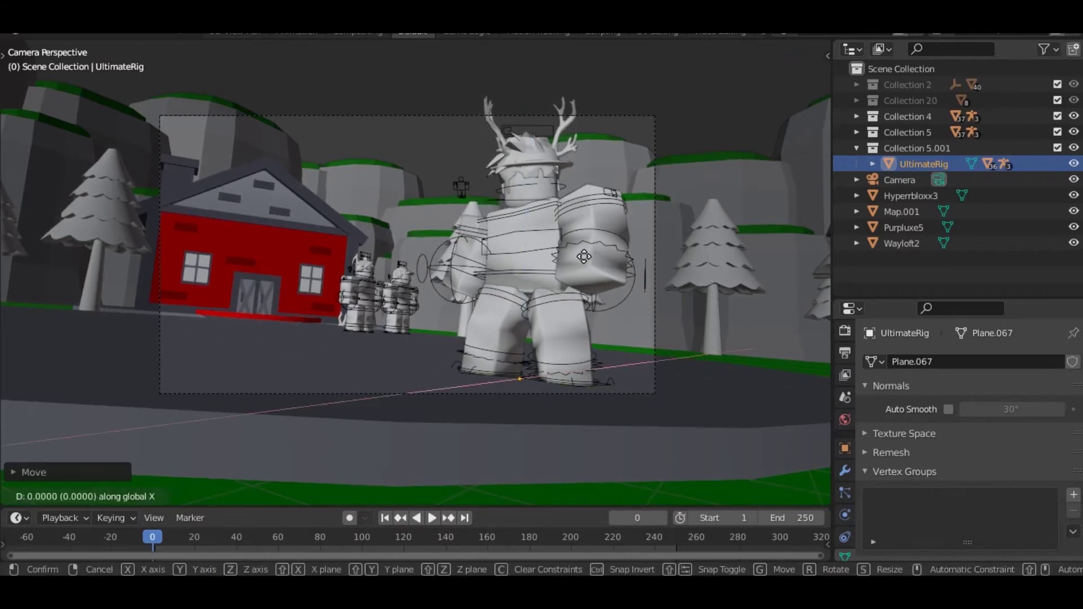
{"action": "left_click", "coordinate": [456, 164]}
- Select the camera and shift it slightly so the antlered character stands farther to one side of the frame
{"action": "right_click", "coordinate": [419, 117]}
{"action": "key", "text": "g"}
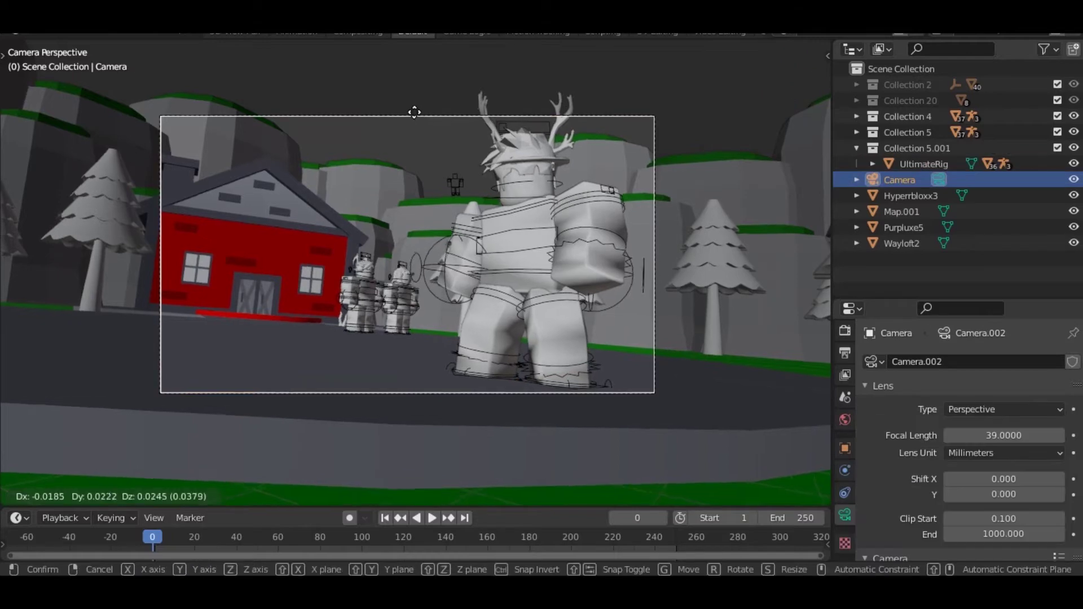
{"action": "left_click", "coordinate": [414, 113]}
{"action": "key", "text": "g"}
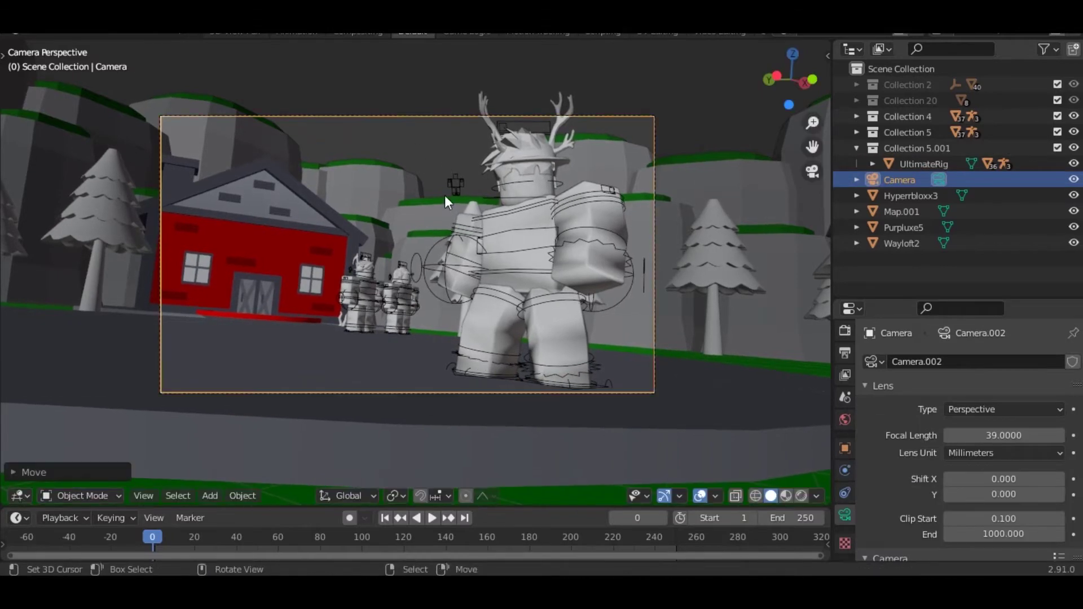
{"action": "key", "text": "g"}
{"action": "left_click", "coordinate": [480, 275]}
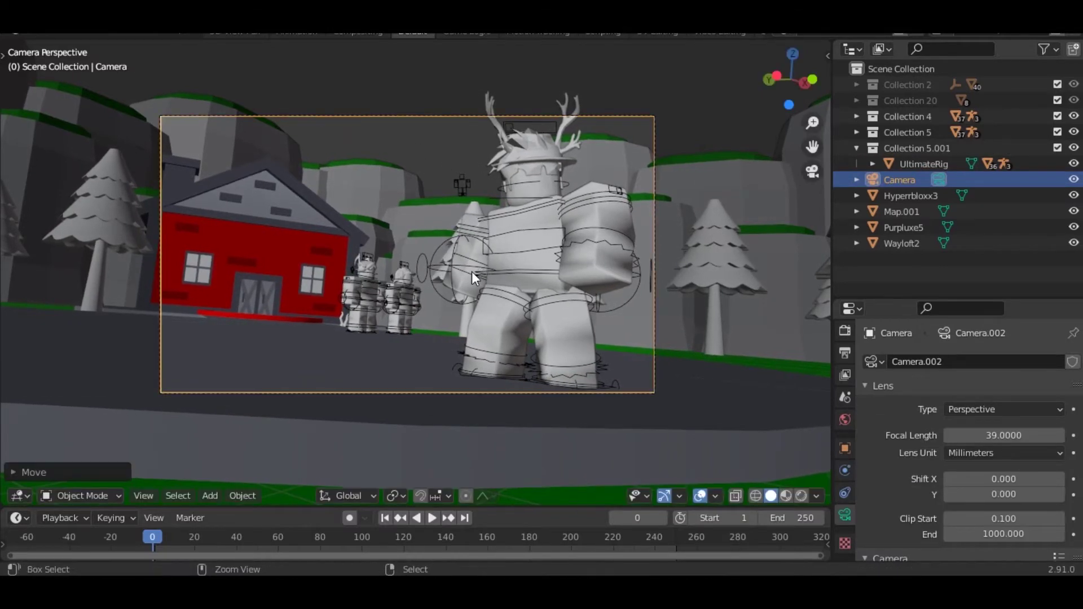
- Select the horned character's UltimateRig.002 by its base plane in wireframe and move it about 5.37 units along Y
{"action": "scroll", "coordinate": [422, 333], "scroll_direction": "up", "scroll_amount": 4}
{"action": "key", "text": "KP_0"}
{"action": "key", "text": "shift+grave"}
{"action": "key", "text": "w"}
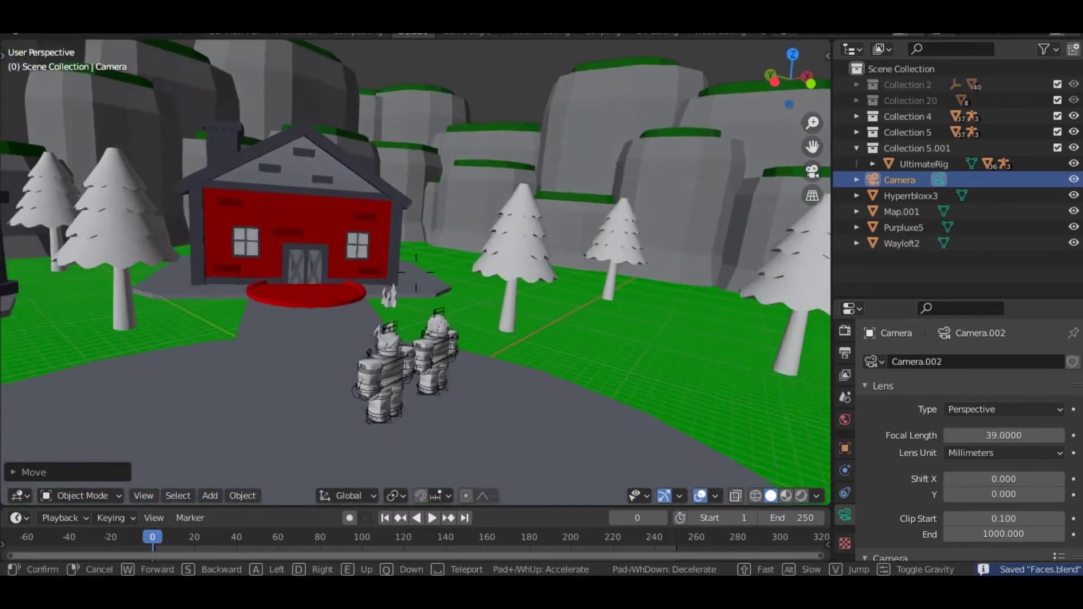
{"action": "left_click", "coordinate": [375, 350]}
{"action": "key", "text": "z"}
{"action": "right_click", "coordinate": [398, 349]}
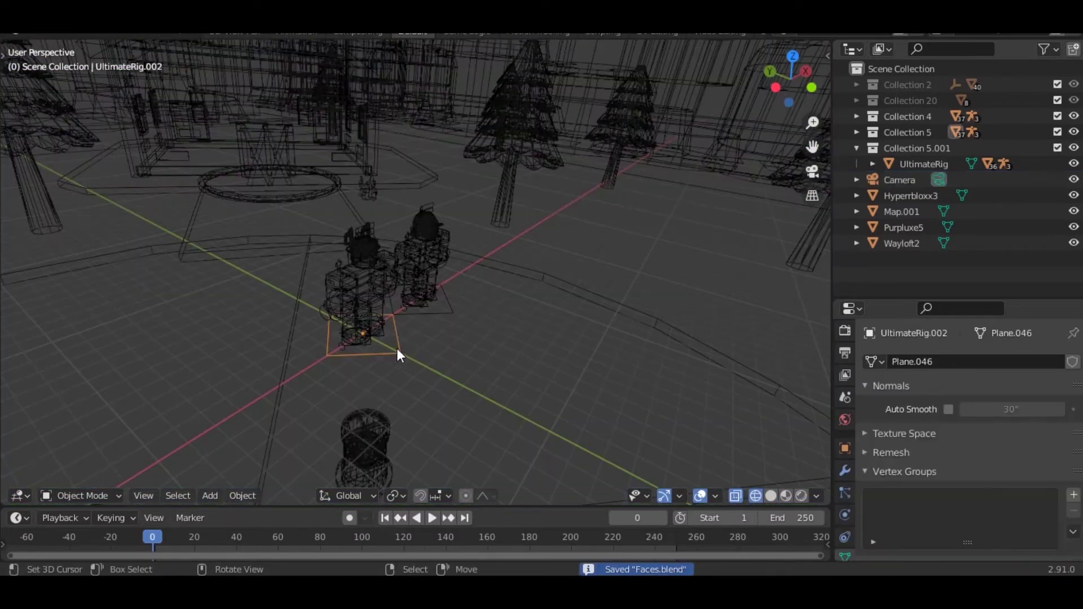
{"action": "key", "text": "z"}
{"action": "left_click", "coordinate": [540, 362]}
{"action": "key", "text": "g"}
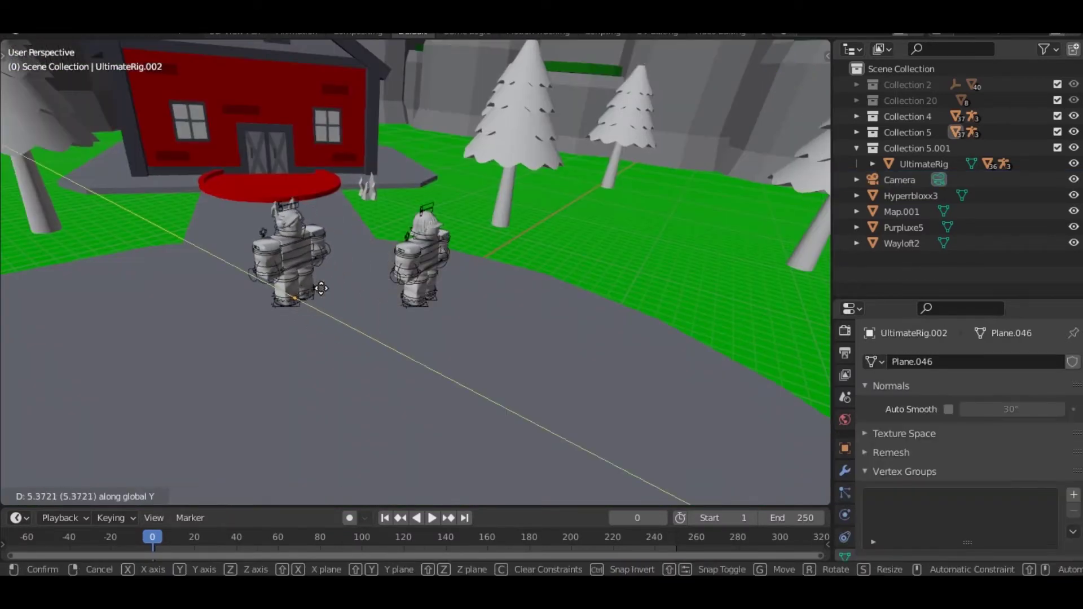
{"action": "left_click", "coordinate": [322, 289]}
- In the camera view, move the horned UltimateRig.002 along X in front of the red house and rotate it about Z
{"action": "key", "text": "KP_0"}
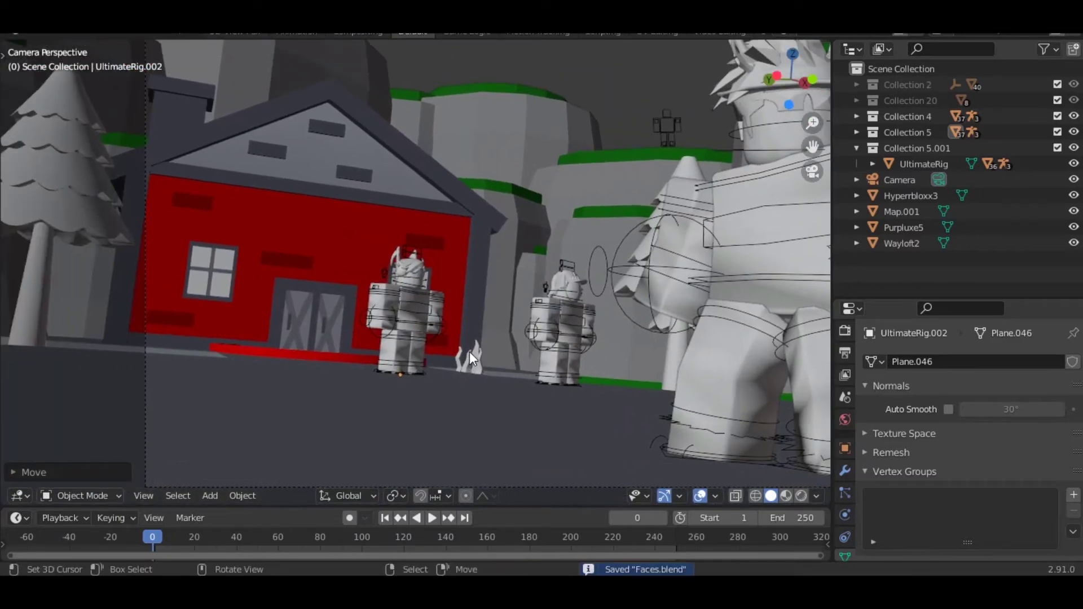
{"action": "key", "text": "x"}
{"action": "left_click", "coordinate": [431, 358]}
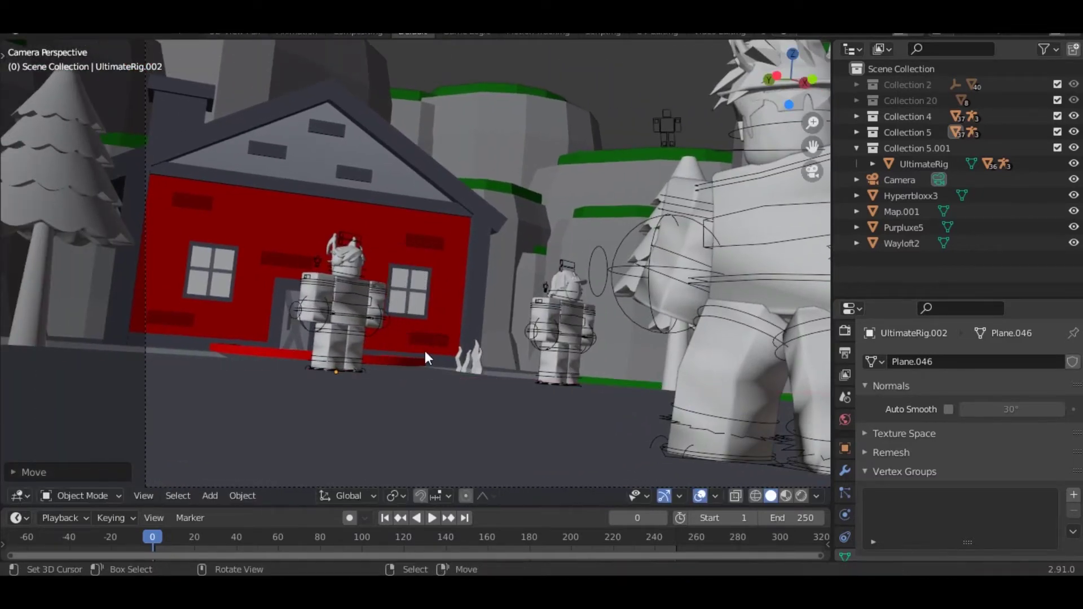
{"action": "key", "text": "r"}
{"action": "key", "text": "z"}
{"action": "left_click", "coordinate": [412, 303]}
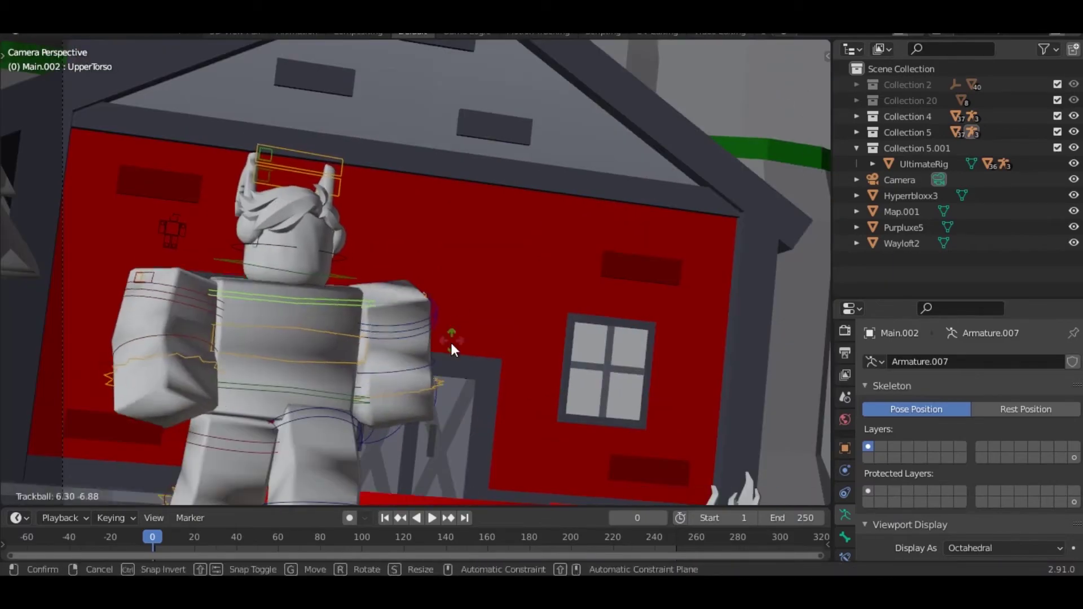
- Select the capped character's UltimateRig.001 in wireframe and reposition it between the red house and the antlered character
{"action": "key", "text": "z"}
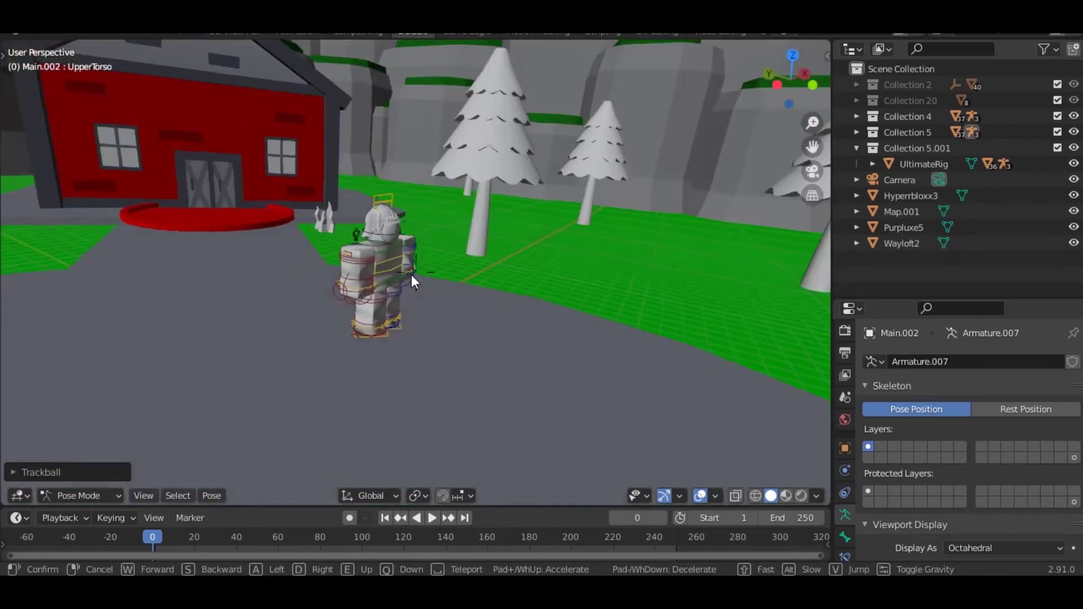
{"action": "left_click", "coordinate": [411, 275]}
{"action": "key", "text": "z"}
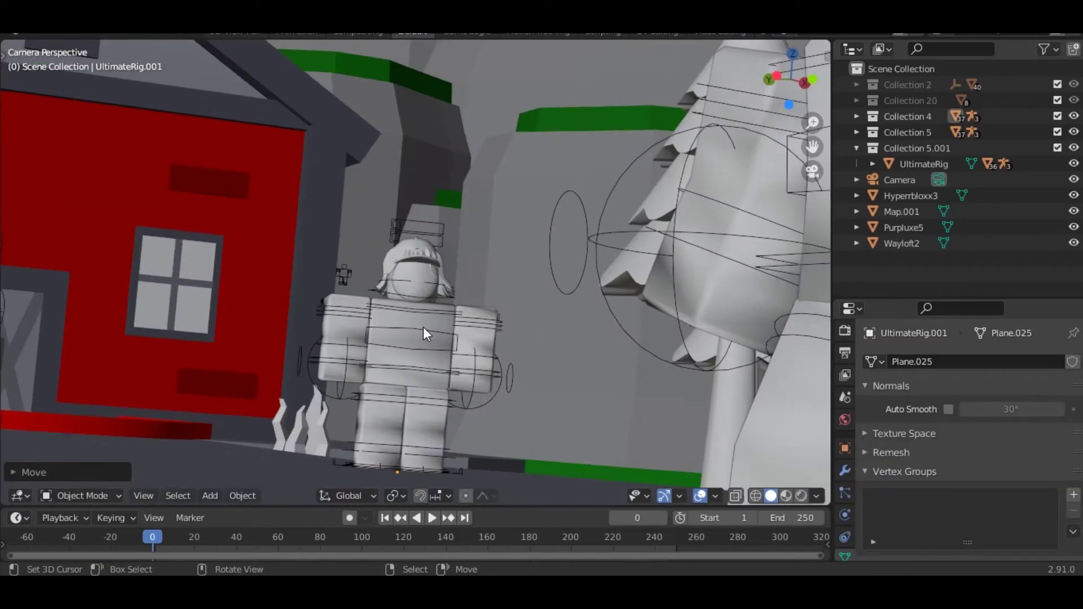
{"action": "key", "text": "g"}
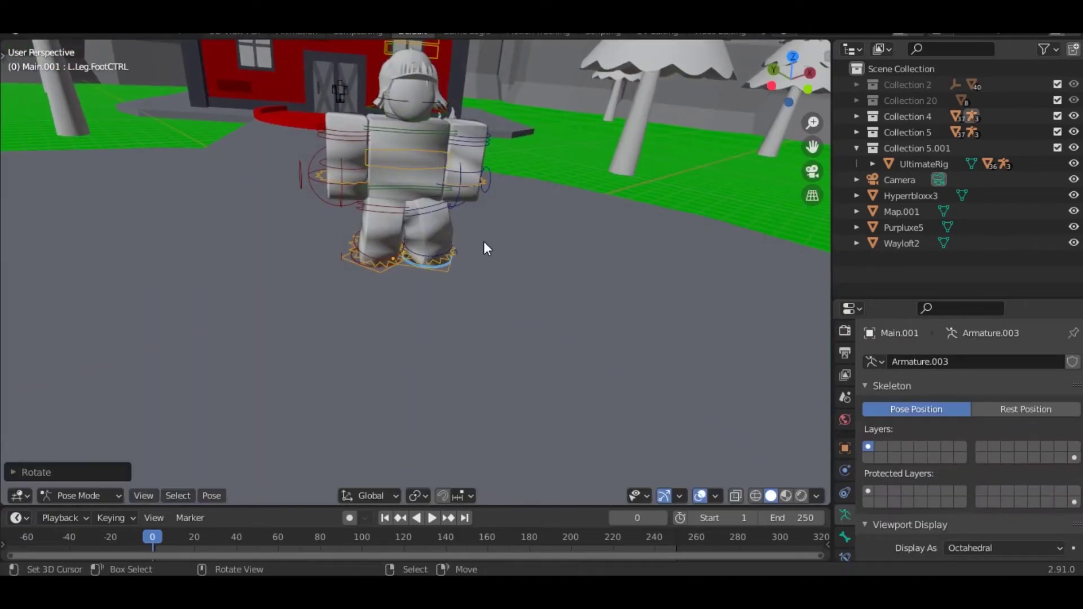
- Rotate both arms of the capped character, raising one of them into a waving pose
{"action": "right_click", "coordinate": [455, 133]}
{"action": "key", "text": "r"}
{"action": "left_click", "coordinate": [510, 155]}
{"action": "right_click", "coordinate": [339, 135]}
{"action": "key", "text": "r"}
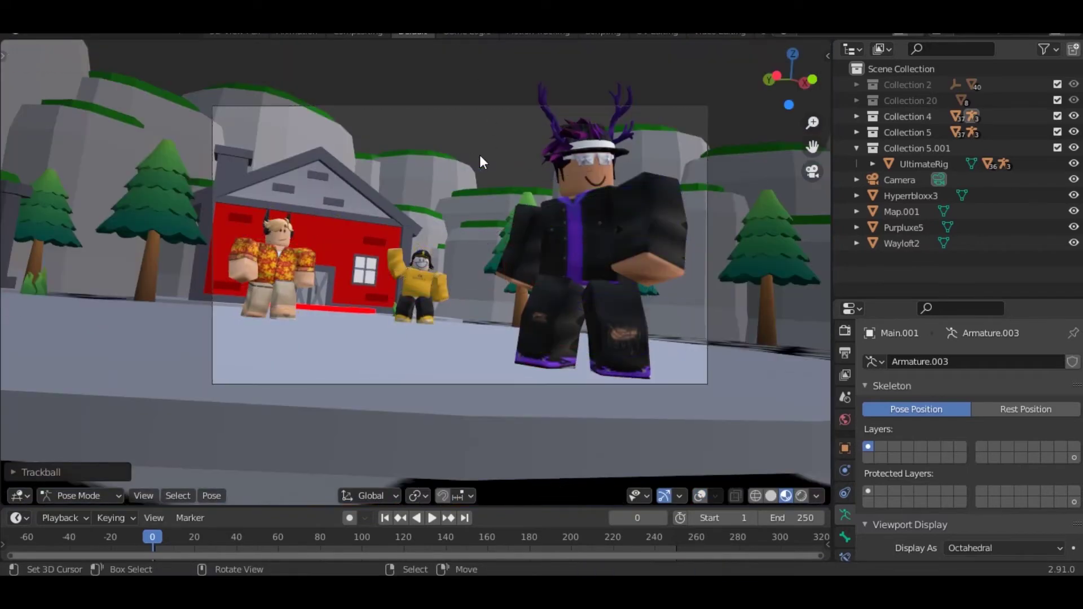
- Show the overlays again, select the camera and move it slightly sideways
{"action": "key", "text": "shift+alt+z"}
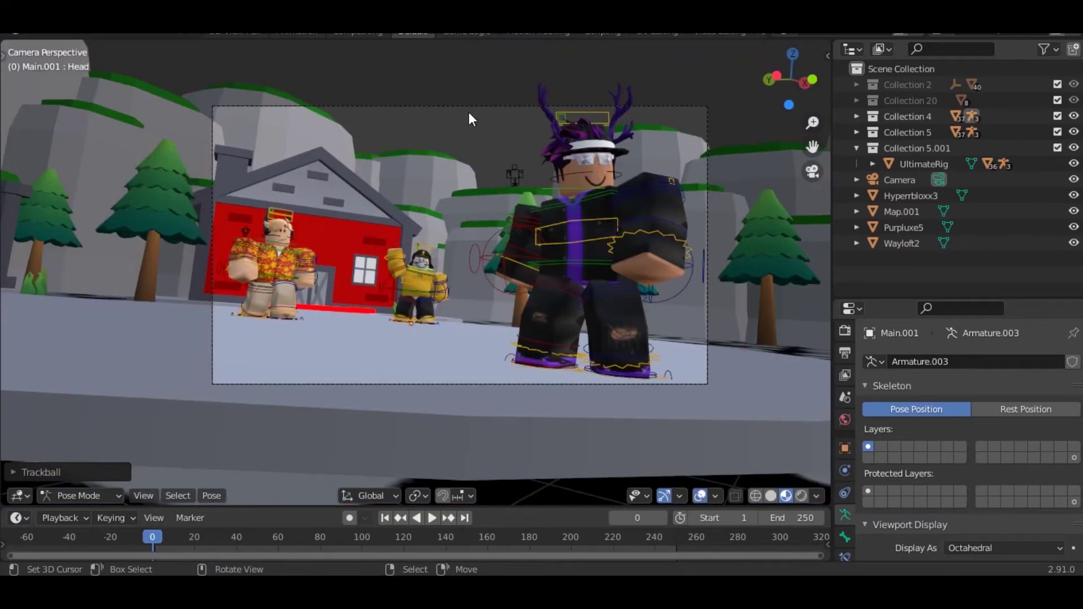
{"action": "right_click", "coordinate": [469, 112]}
{"action": "key", "text": "g"}
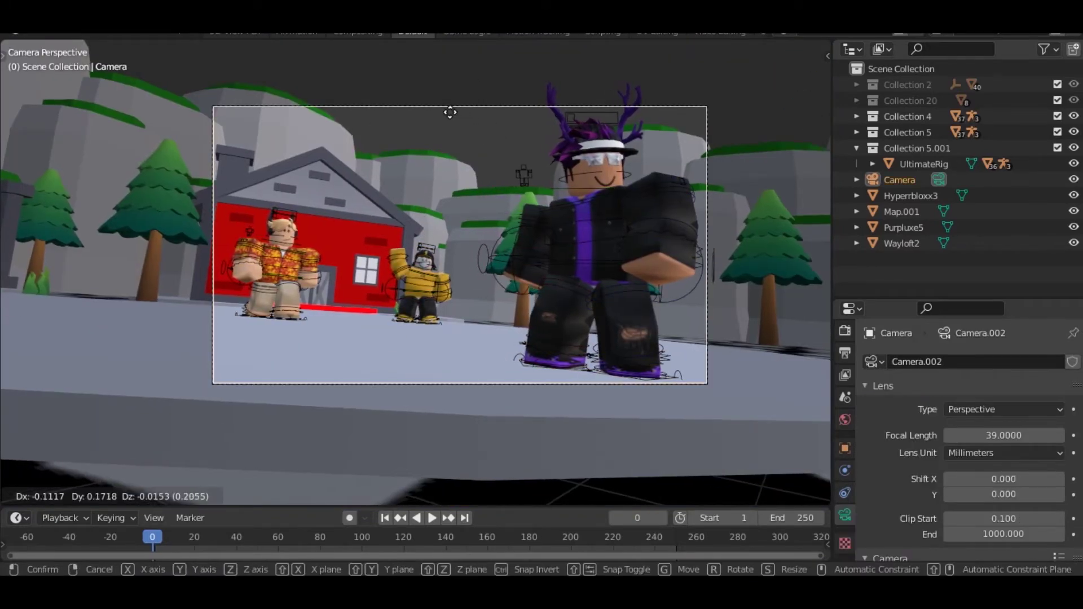
{"action": "left_click", "coordinate": [443, 110]}
- Switch to wireframe and Object Mode and try to pick the horned character's rig base from the camera view
{"action": "scroll", "coordinate": [458, 310], "scroll_direction": "up", "scroll_amount": 1}
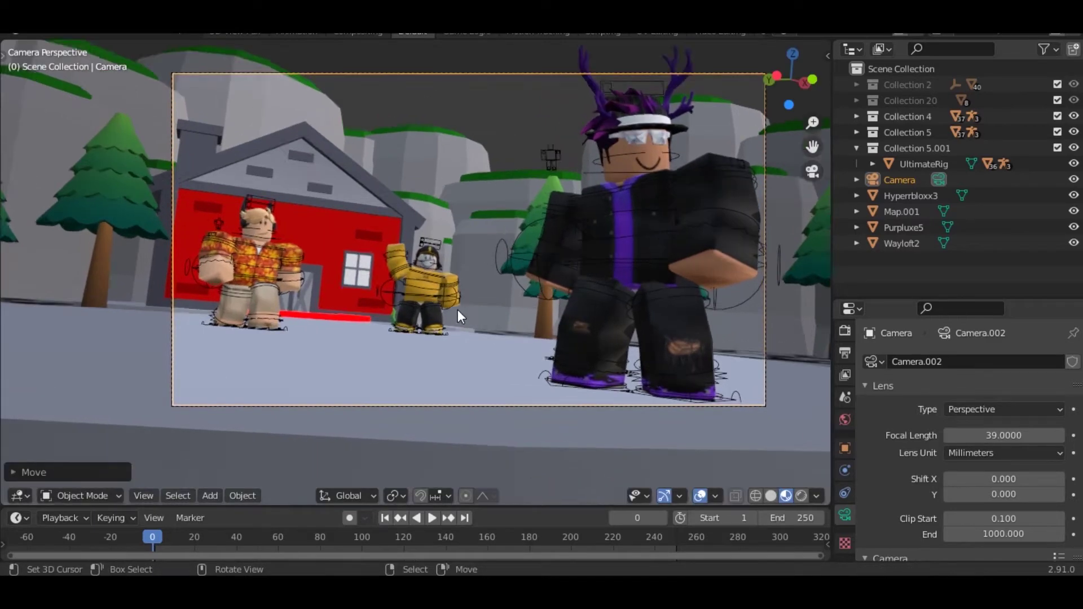
{"action": "scroll", "coordinate": [458, 310], "scroll_direction": "up", "scroll_amount": 1}
{"action": "key", "text": "z"}
{"action": "left_click", "coordinate": [296, 351]}
{"action": "right_click", "coordinate": [272, 343]}
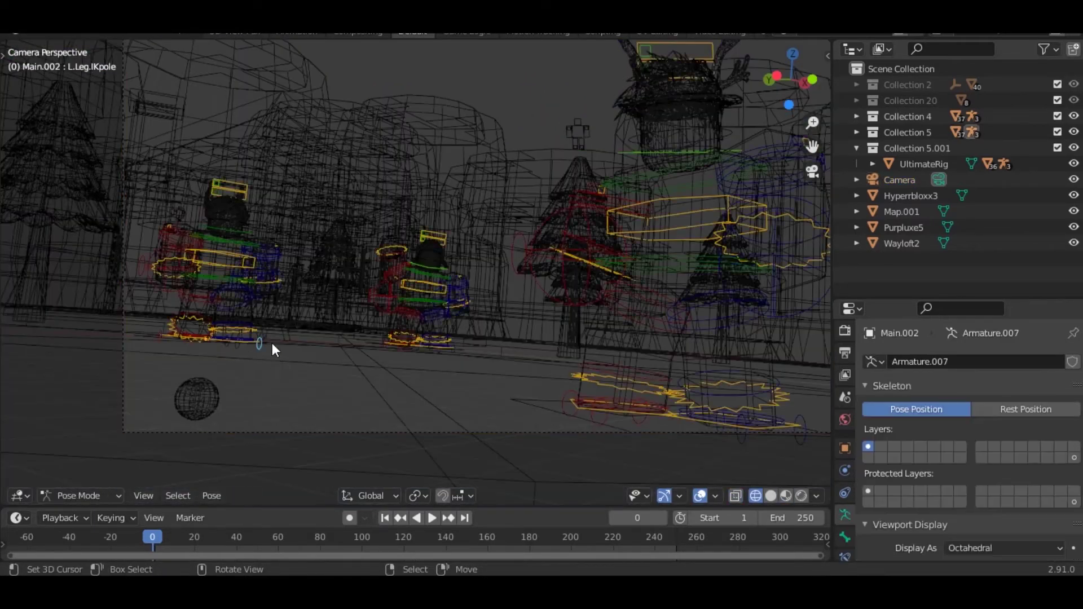
{"action": "key", "text": "ctrl+Tab"}
{"action": "right_click", "coordinate": [284, 346]}
{"action": "left_click", "coordinate": [284, 344]}
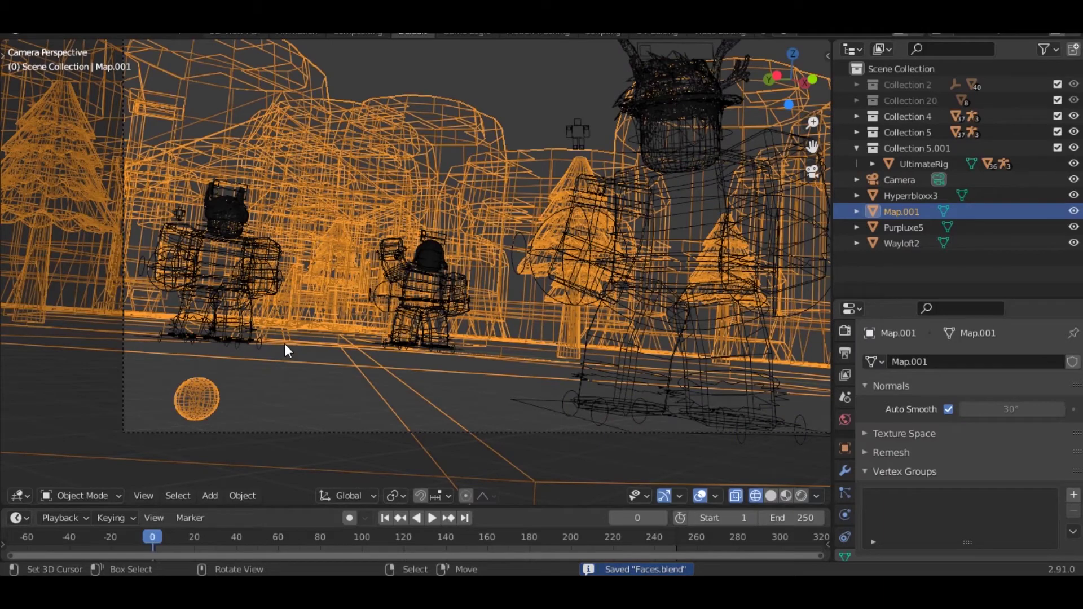
- Select the horned UltimateRig.002 from above, move it along X and Y, and return to the solid camera view
{"action": "key", "text": "shift+grave"}
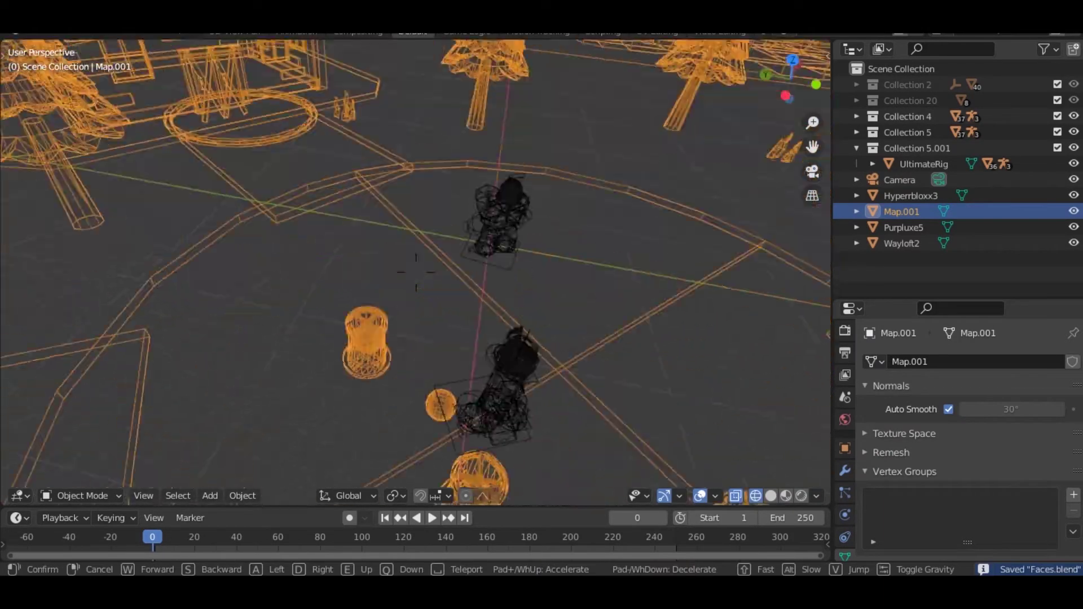
{"action": "left_click", "coordinate": [340, 337]}
{"action": "left_click", "coordinate": [373, 343]}
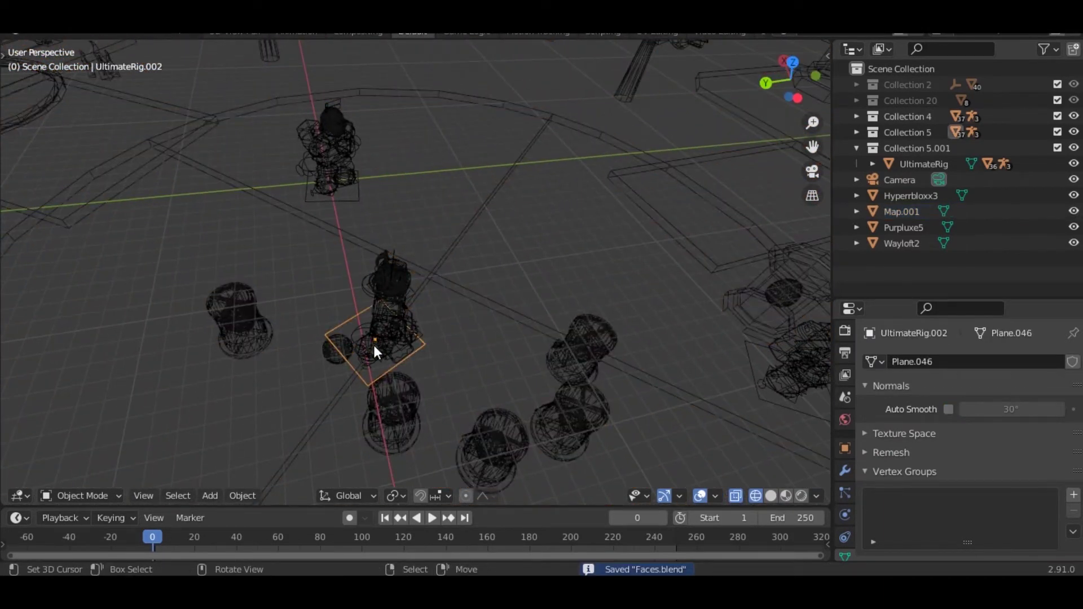
{"action": "key", "text": "g"}
{"action": "key", "text": "x"}
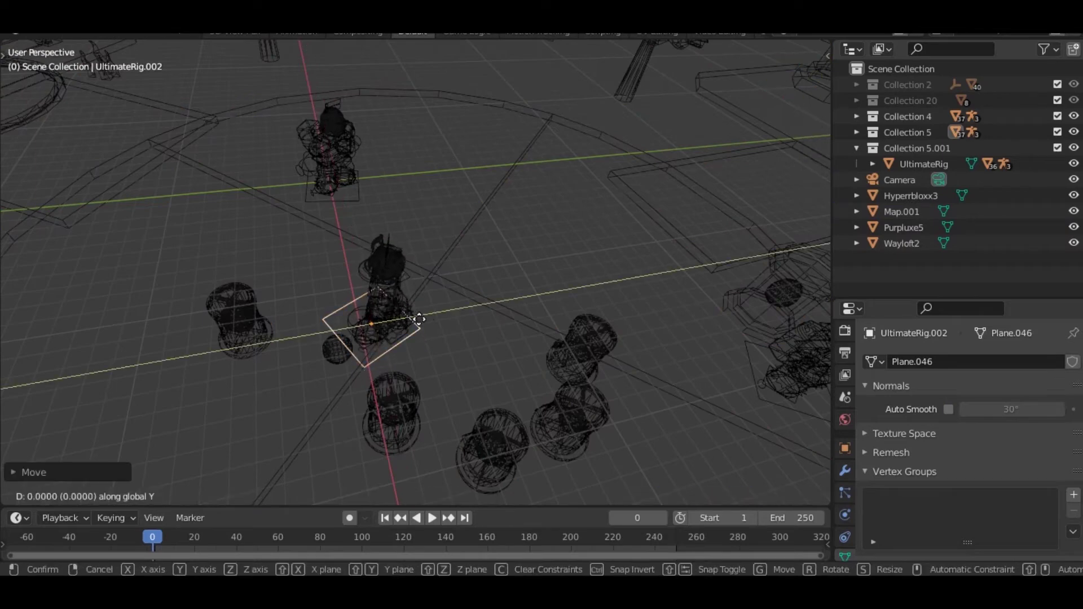
{"action": "left_click", "coordinate": [429, 320]}
{"action": "key", "text": "KP_0"}
{"action": "key", "text": "shift+z"}
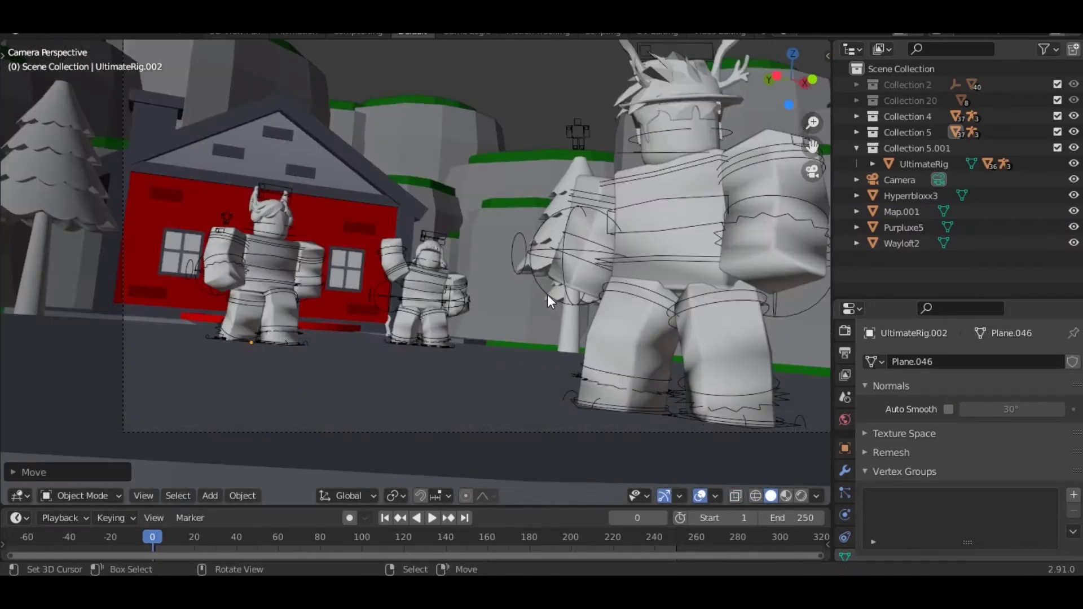
- Select the capped character's UltimateRig.001 by its base plane in wireframe and move it along Y toward the antlered character
{"action": "key", "text": "shift+z"}
{"action": "right_click", "coordinate": [465, 350]}
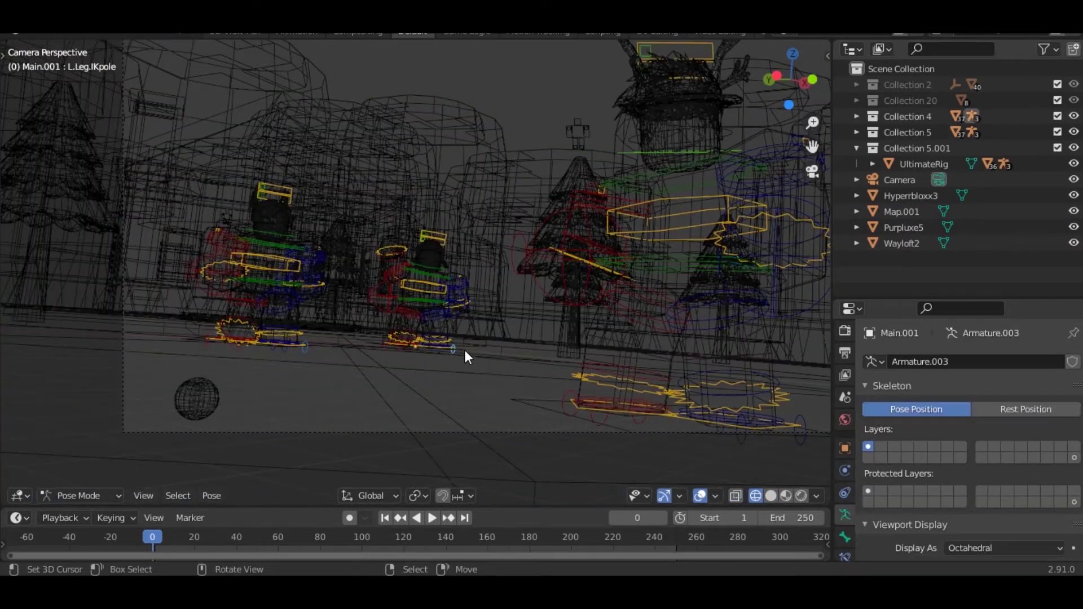
{"action": "right_click", "coordinate": [466, 350]}
{"action": "key", "text": "ctrl+Tab"}
{"action": "right_click", "coordinate": [466, 350]}
{"action": "key", "text": "g"}
{"action": "key", "text": "y"}
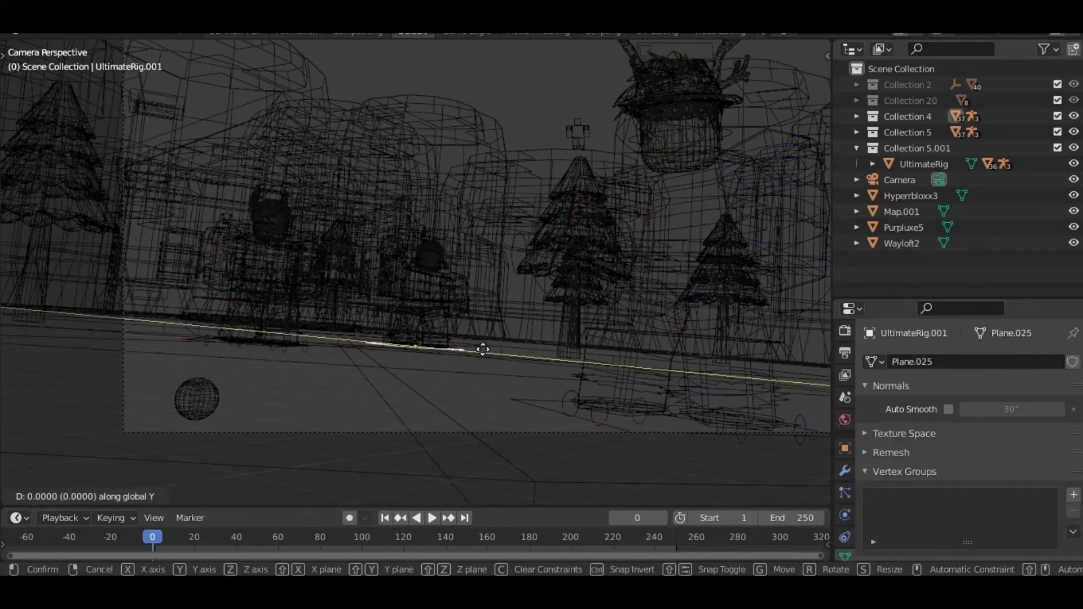
{"action": "left_click", "coordinate": [506, 353]}
- Display the scene in Material Preview and rotate the capped UltimateRig.001 about Z
{"action": "key", "text": "z"}
{"action": "left_click", "coordinate": [398, 233]}
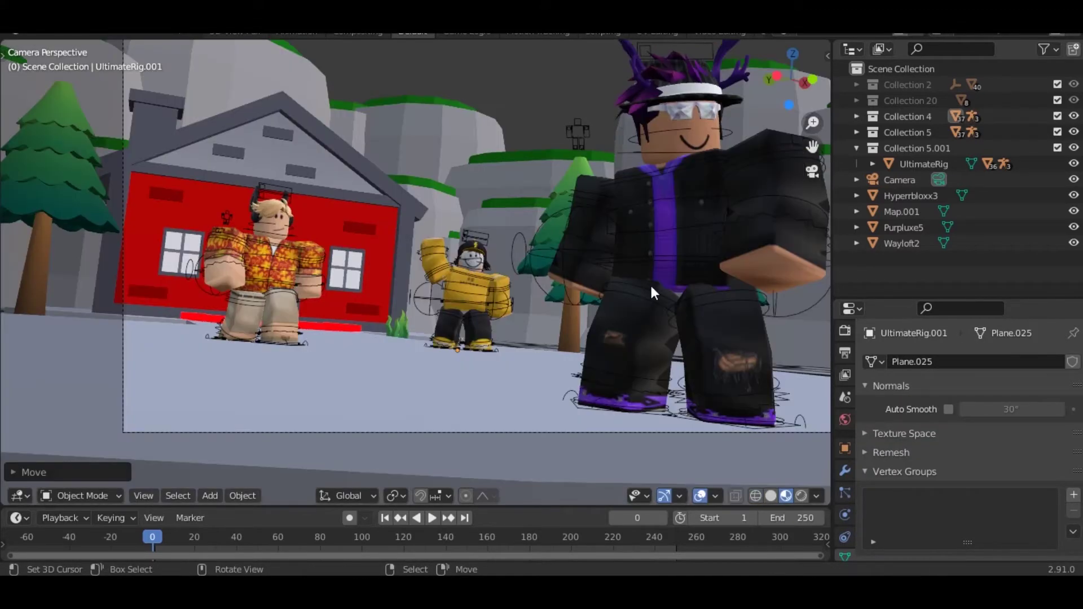
{"action": "key", "text": "r"}
{"action": "key", "text": "z"}
{"action": "left_click", "coordinate": [648, 275]}
{"action": "scroll", "coordinate": [643, 270], "scroll_direction": "down", "scroll_amount": 4}
{"action": "scroll", "coordinate": [640, 283], "scroll_direction": "up", "scroll_amount": 3}
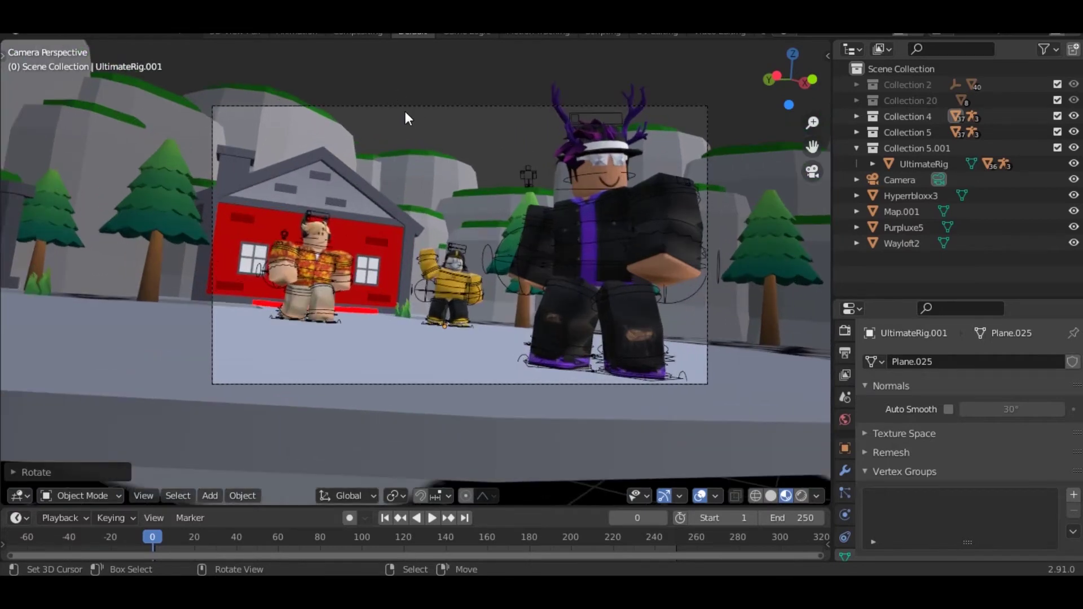
- Select the camera, save the file, and preview the framing with the overlays temporarily hidden
{"action": "left_click", "coordinate": [405, 107]}
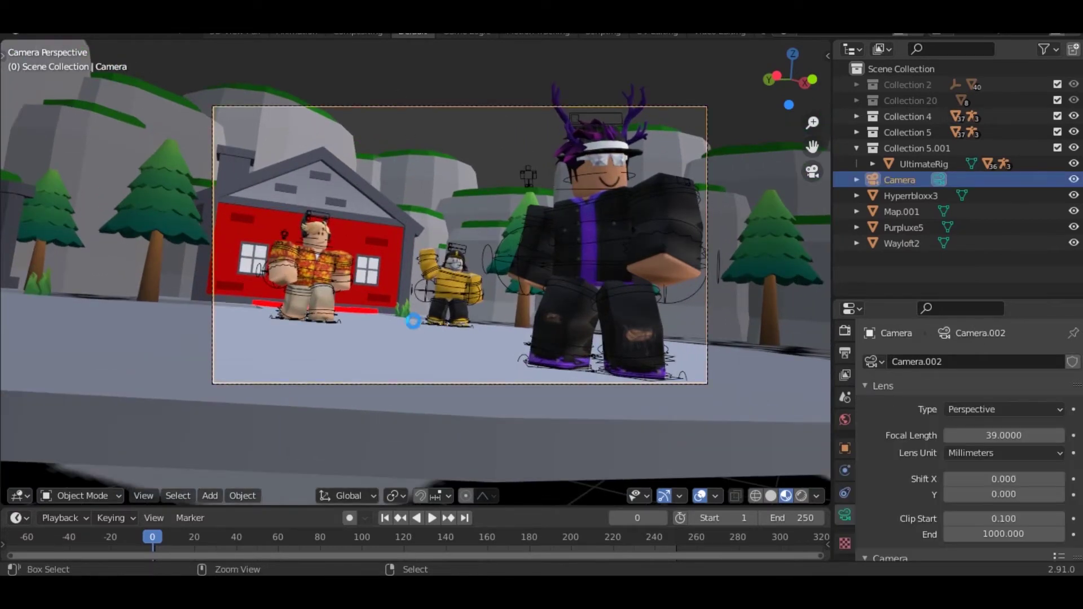
{"action": "key", "text": "ctrl+s"}
{"action": "key", "text": "z"}
{"action": "left_click", "coordinate": [413, 209]}
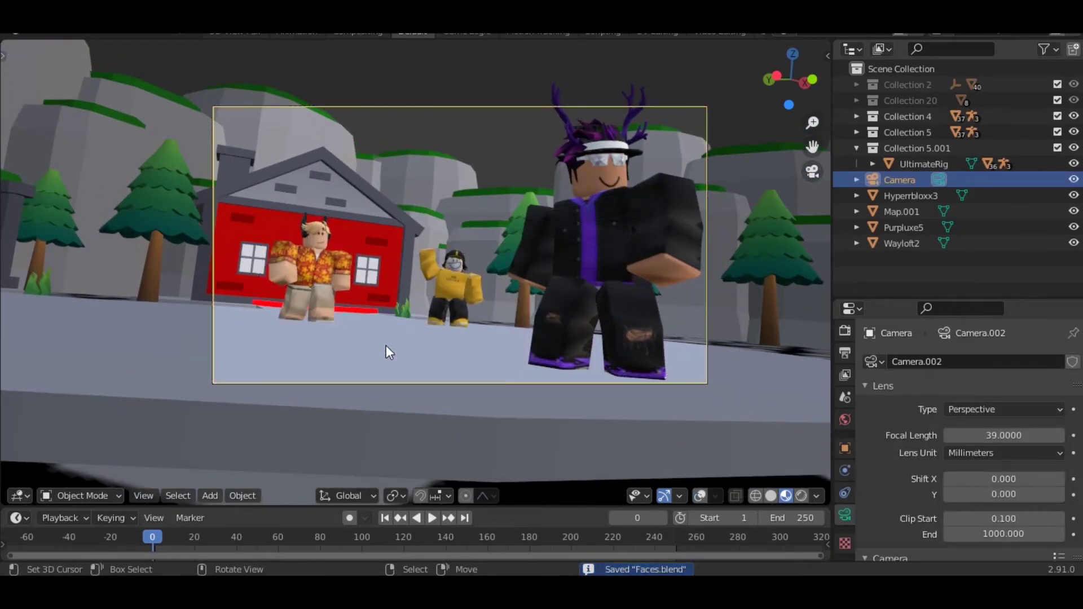
{"action": "key", "text": "z"}
{"action": "left_click", "coordinate": [391, 248]}
- Select the horned UltimateRig.002 by its base plane in wireframe and move it along Y
{"action": "middle_click_drag", "start_coordinate": [439, 337], "coordinate": [429, 338]}
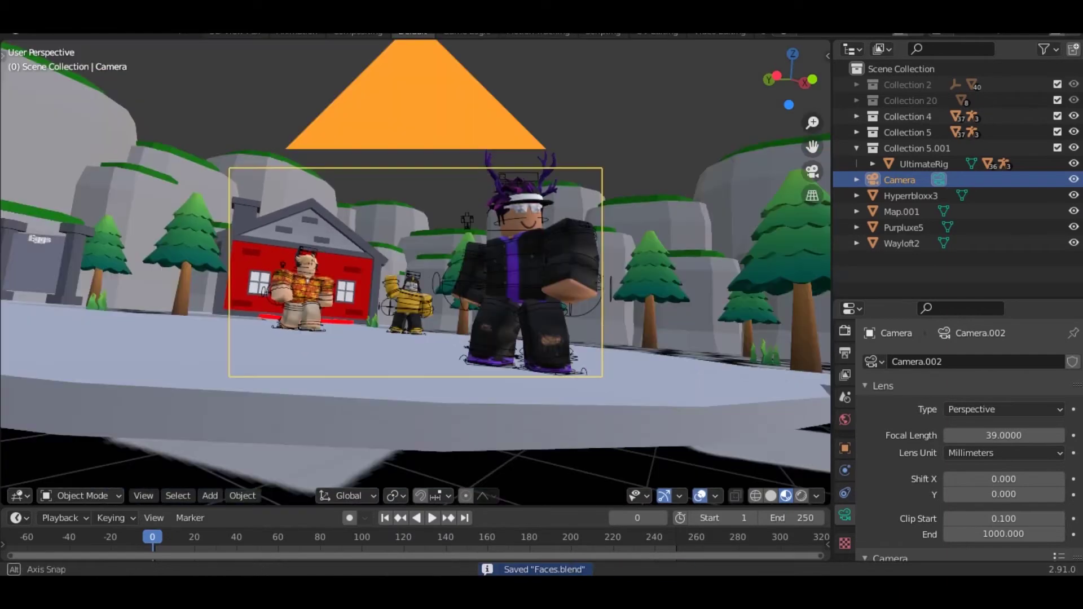
{"action": "key", "text": "shift+grave"}
{"action": "key", "text": "w"}
{"action": "left_click", "coordinate": [325, 283]}
{"action": "key", "text": "z"}
{"action": "key", "text": "4"}
{"action": "right_click", "coordinate": [424, 267]}
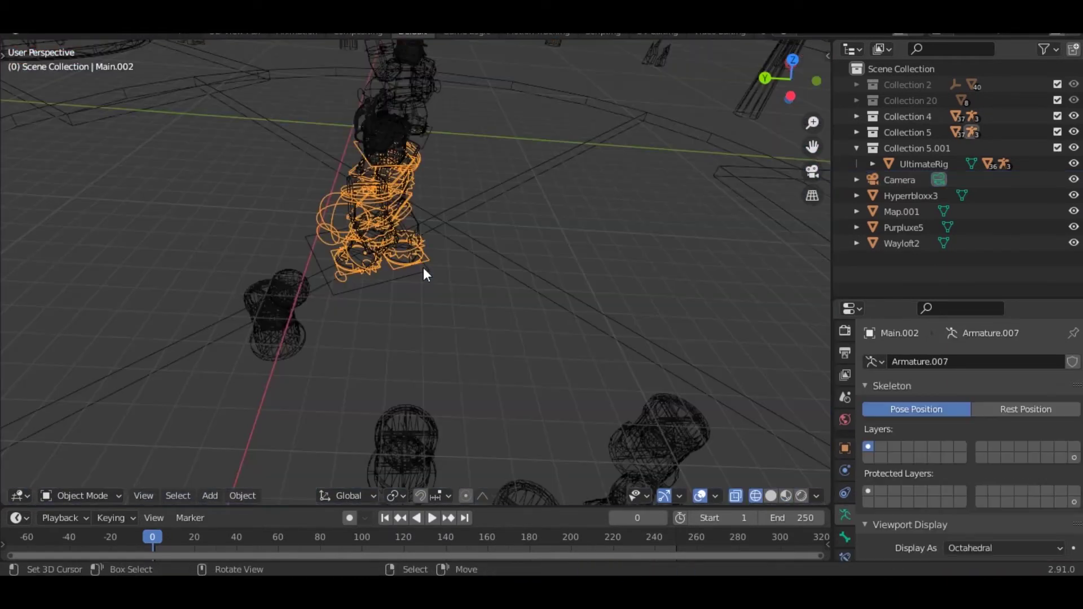
{"action": "right_click", "coordinate": [425, 273]}
{"action": "key", "text": "g"}
{"action": "key", "text": "y"}
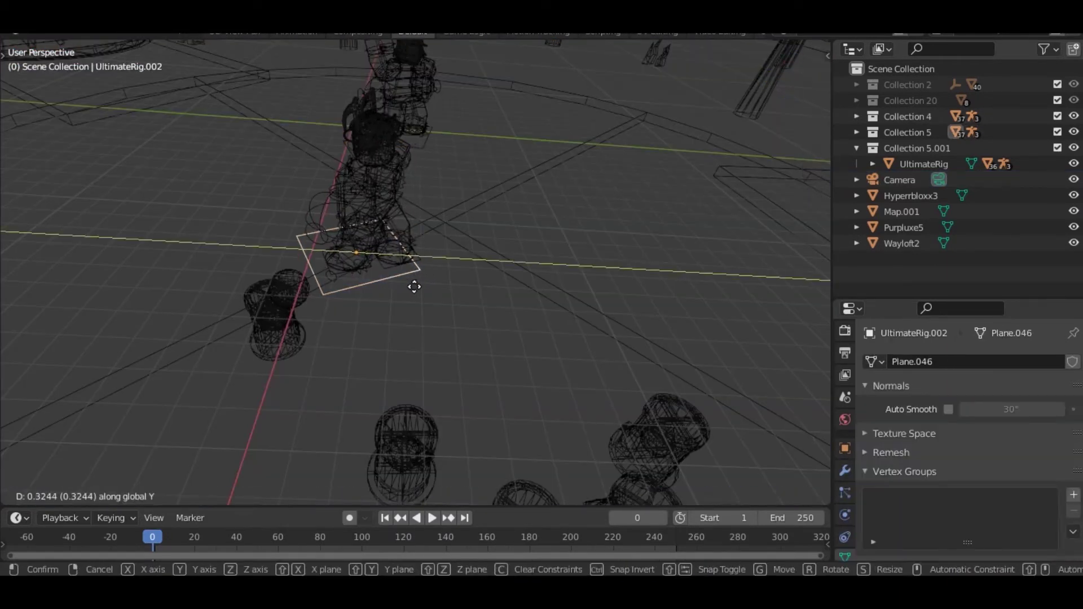
{"action": "left_click", "coordinate": [405, 284]}
- Rotate the horned UltimateRig.002 about Z and return to the camera view in solid shading
{"action": "key", "text": "r"}
{"action": "key", "text": "z"}
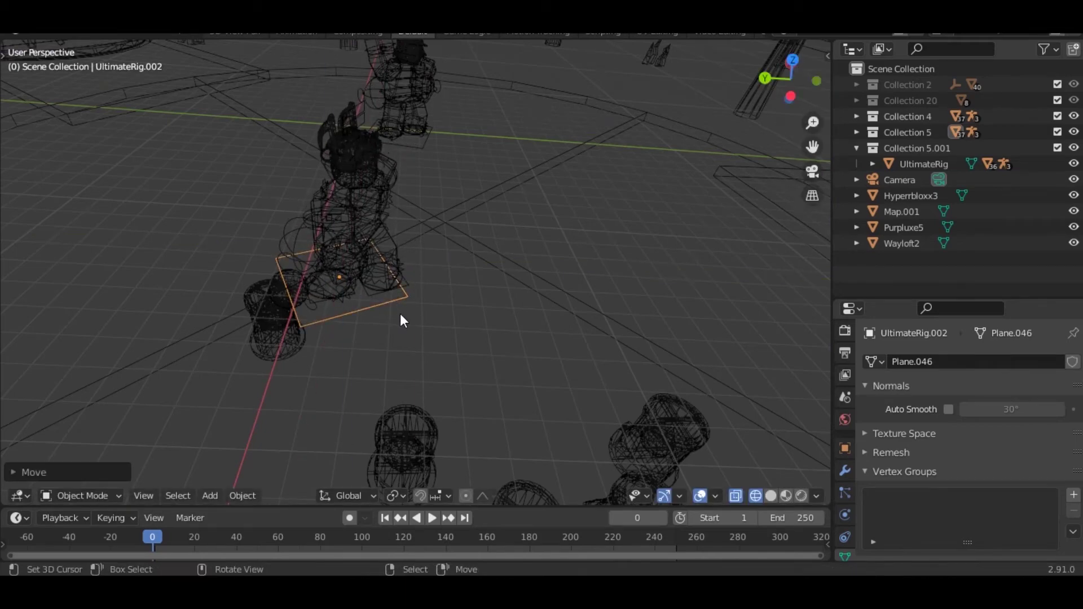
{"action": "left_click", "coordinate": [415, 296]}
{"action": "key", "text": "KP_0"}
{"action": "key", "text": "shift+z"}
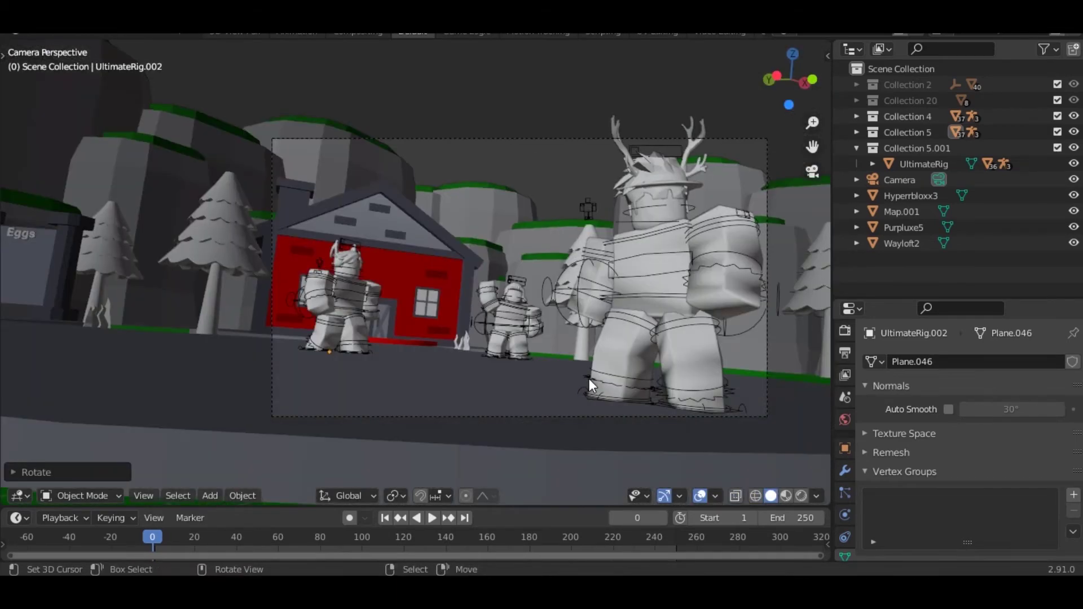
- Display the scene in Material Preview and select the Main.002 armature of the rig in the orange patterned shirt
{"action": "scroll", "coordinate": [452, 296], "scroll_direction": "up", "scroll_amount": 2}
{"action": "key", "text": "alt+z"}
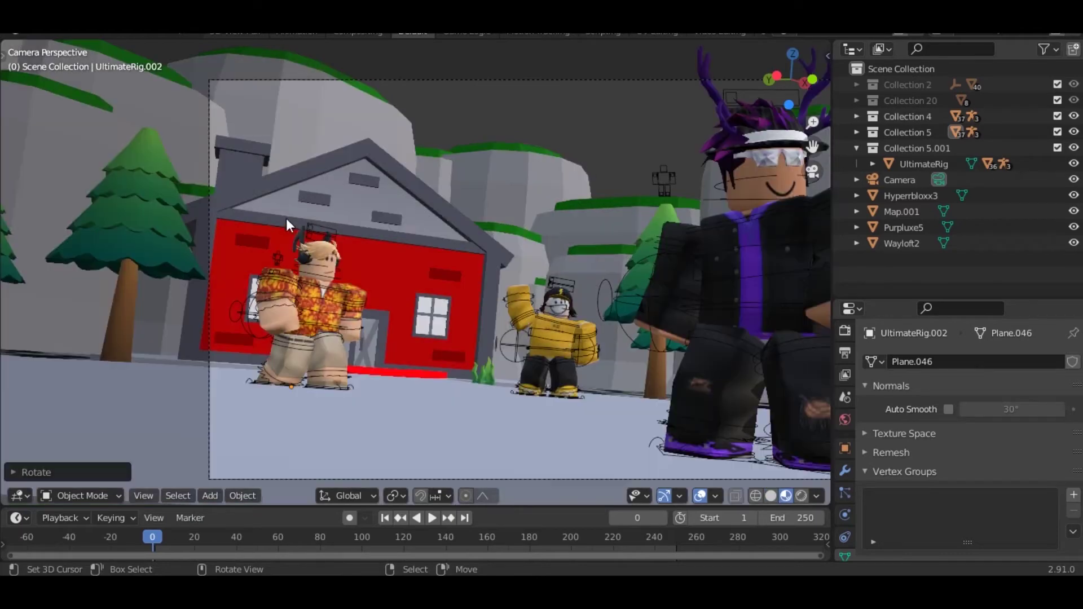
{"action": "scroll", "coordinate": [310, 272], "scroll_direction": "up", "scroll_amount": 3}
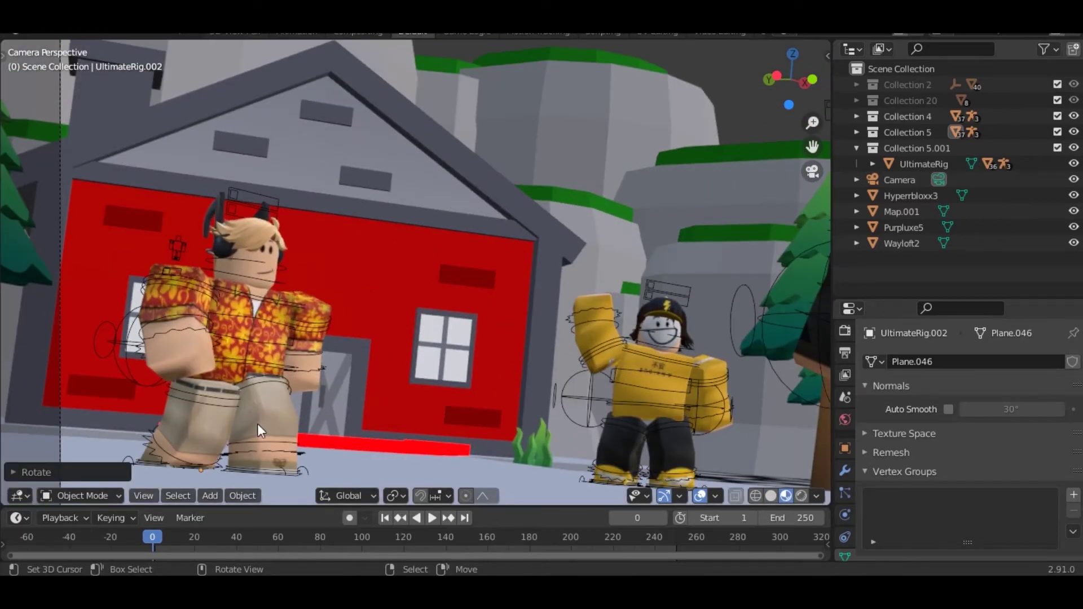
{"action": "right_click", "coordinate": [290, 470]}
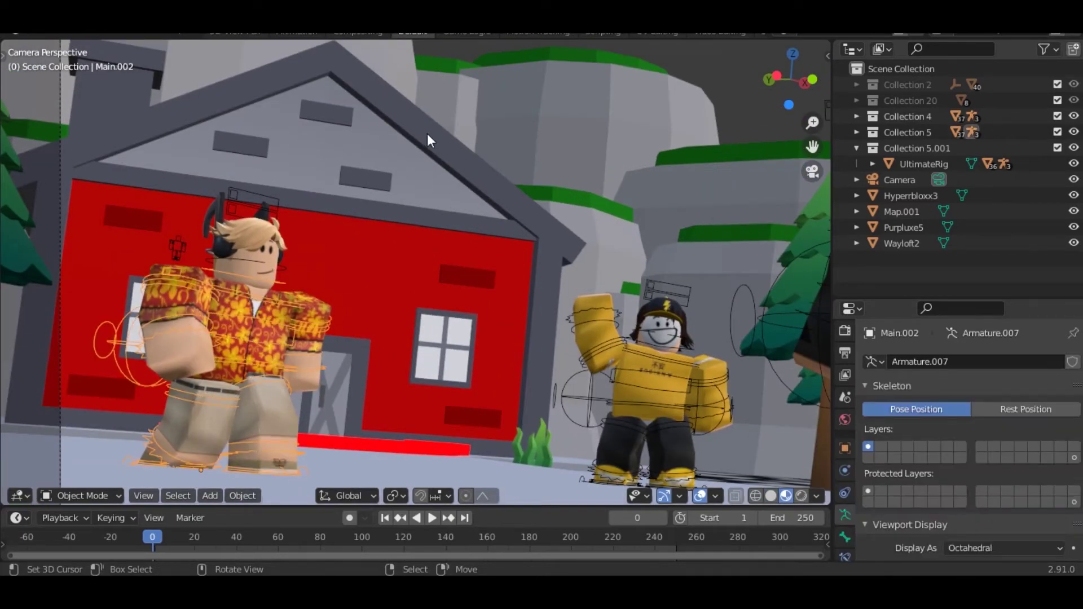
- Save the file and check the camera framing with the overlays temporarily hidden
{"action": "scroll", "coordinate": [473, 89], "scroll_direction": "down", "scroll_amount": 6}
{"action": "key", "text": "ctrl+s"}
{"action": "key", "text": "shift+alt+z"}
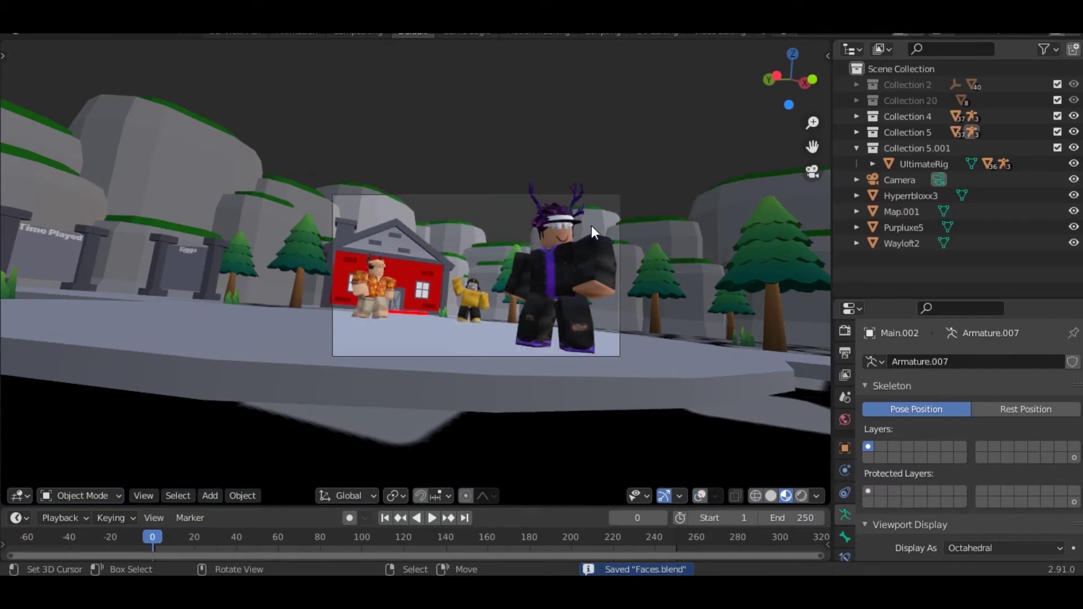
{"action": "key", "text": "z"}
{"action": "left_click", "coordinate": [609, 166]}
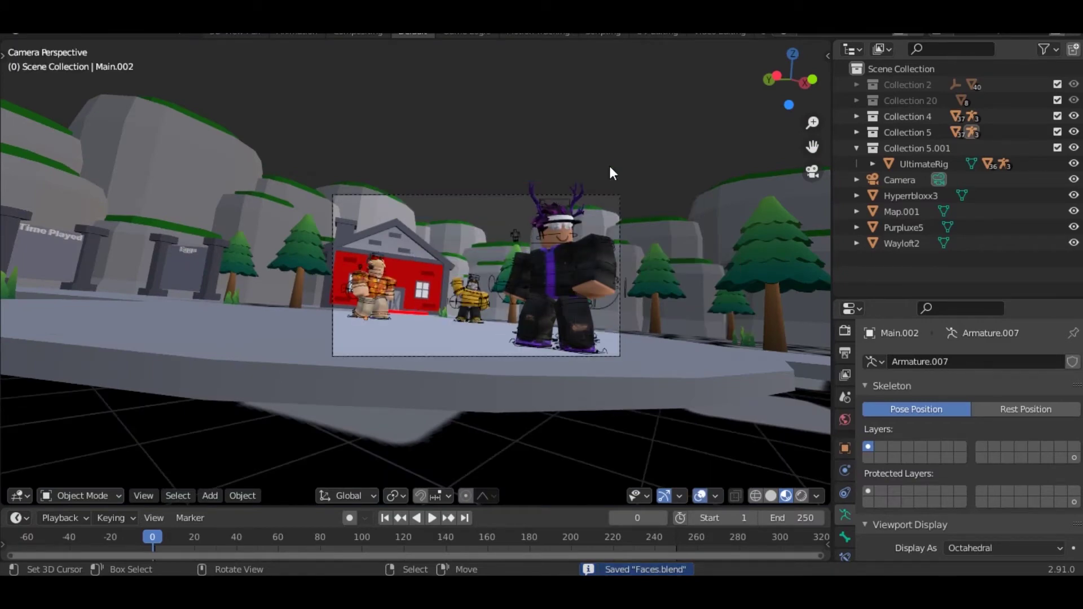
{"action": "key", "text": "KP_0"}
{"action": "key", "text": "KP_0"}
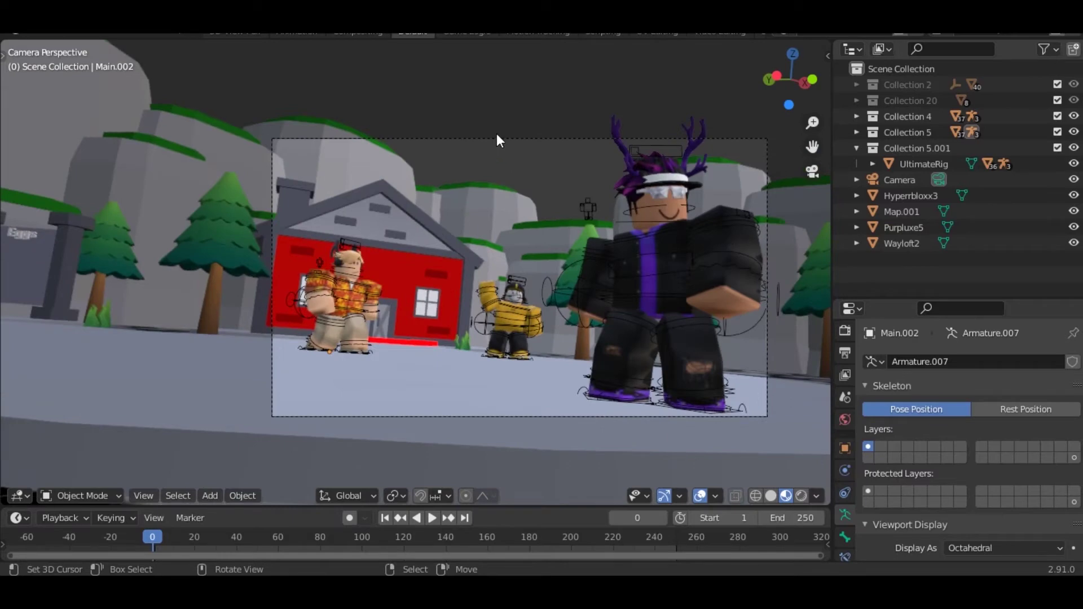
{"action": "middle_click_drag", "start_coordinate": [497, 133], "coordinate": [550, 248]}
{"action": "key", "text": "ctrl+s"}
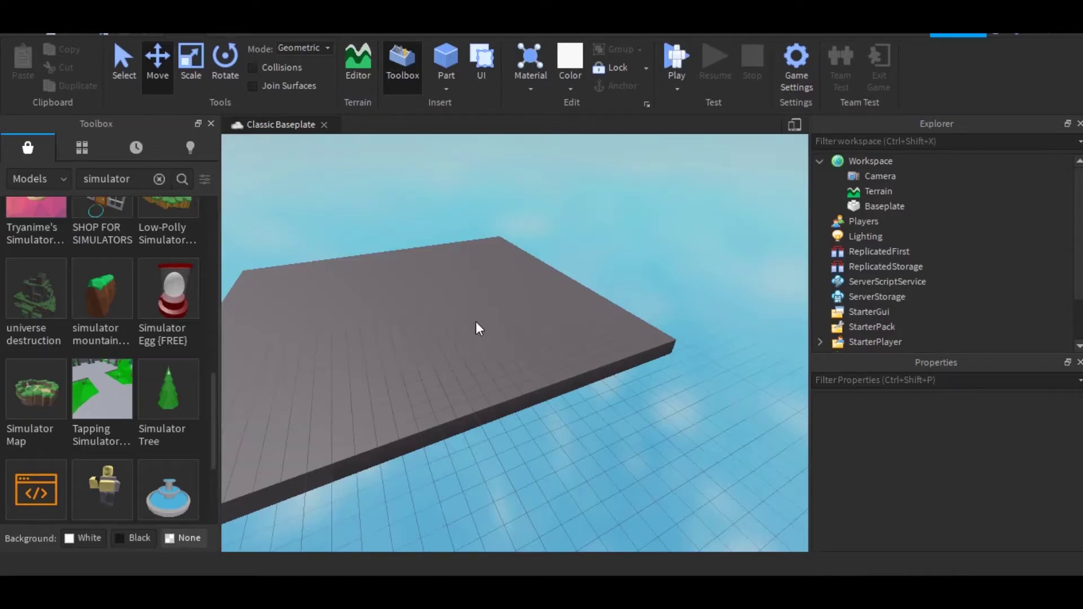
- Switch to Roblox Studio's Classic Baseplate place and search the Toolbox models for "pets"
{"action": "scroll", "coordinate": [477, 327], "scroll_direction": "up", "scroll_amount": 3}
{"action": "scroll", "coordinate": [421, 280], "scroll_direction": "up", "scroll_amount": 6}
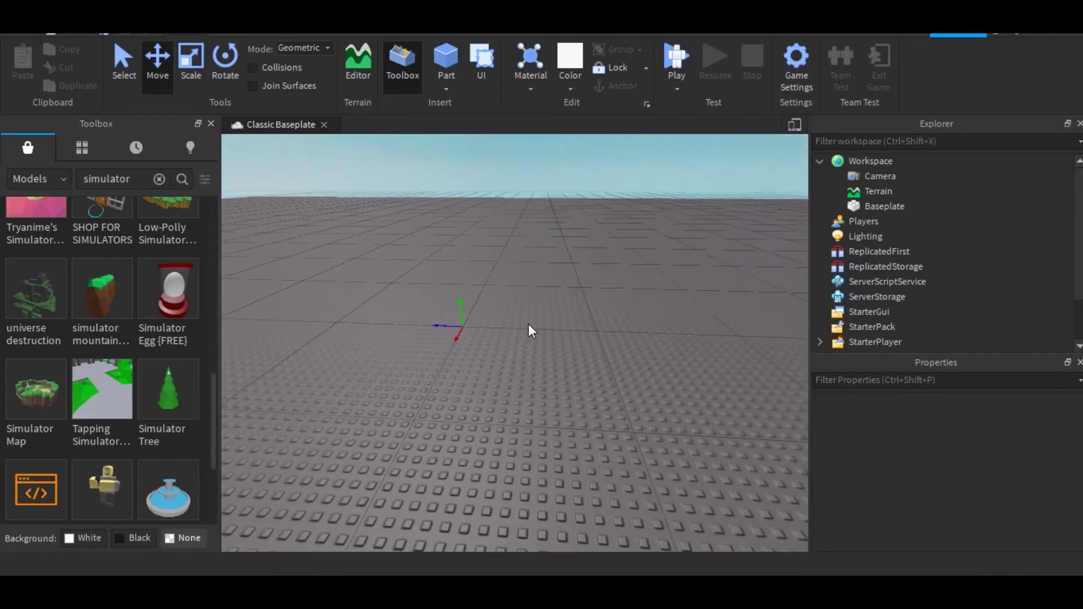
{"action": "key", "text": "w"}
{"action": "key", "text": "a"}
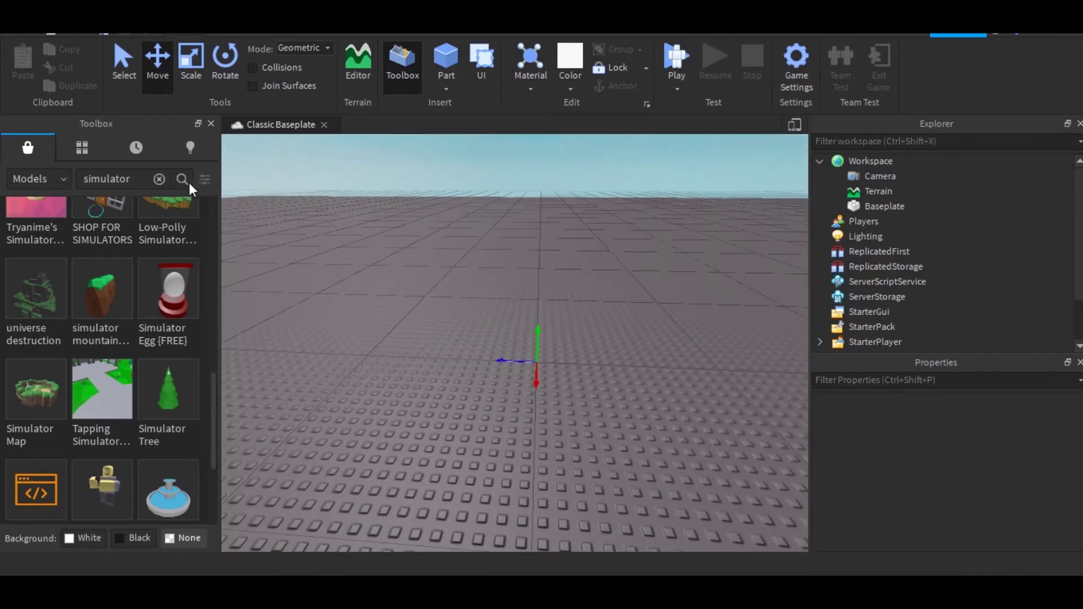
{"action": "left_click", "coordinate": [160, 178]}
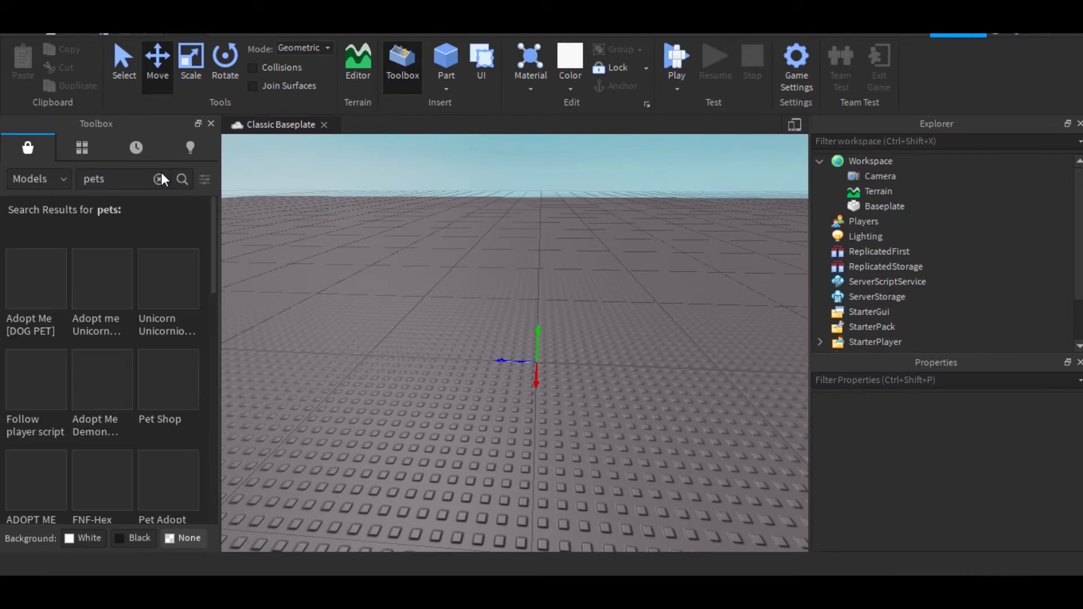
- Browse the pet models and insert the Adopt Me dog and the Adopt me Unicorn side by side on the baseplate
{"action": "scroll", "coordinate": [443, 322], "scroll_direction": "up", "scroll_amount": 5}
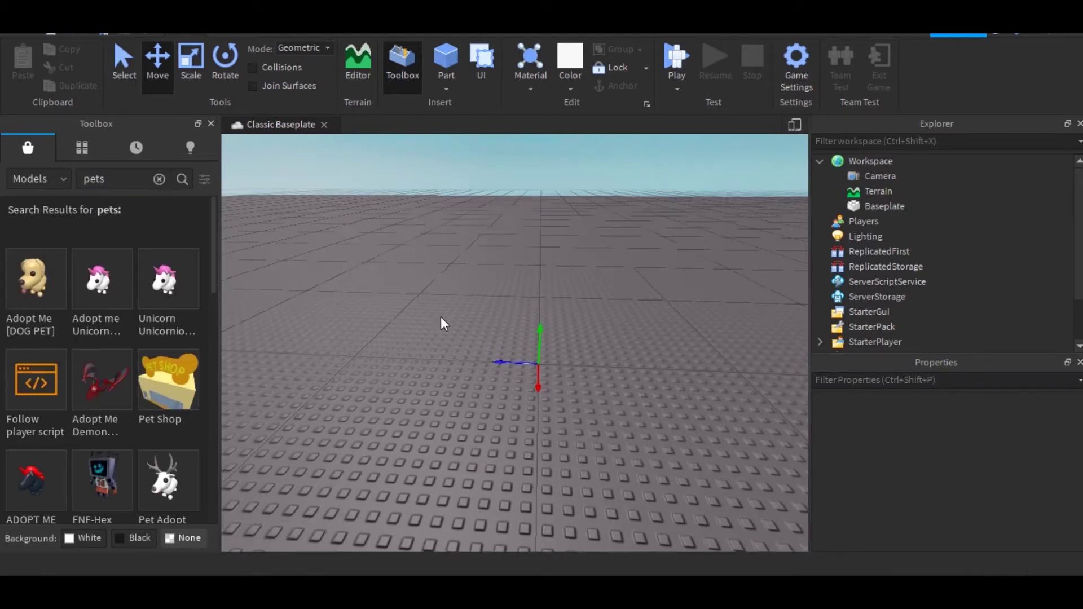
{"action": "scroll", "coordinate": [101, 429], "scroll_direction": "down", "scroll_amount": 3}
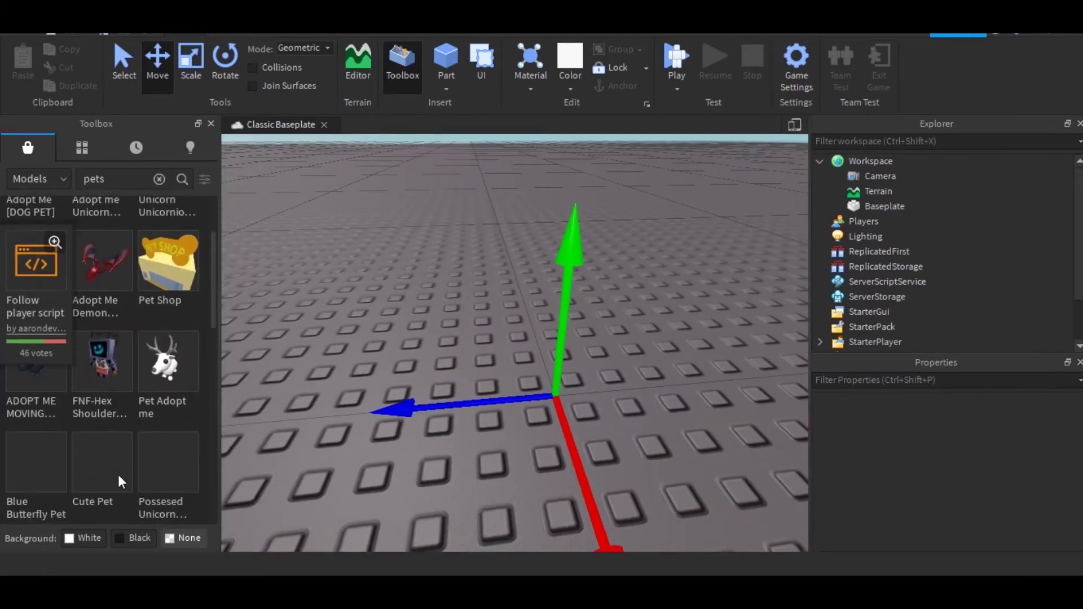
{"action": "scroll", "coordinate": [90, 490], "scroll_direction": "down", "scroll_amount": 6}
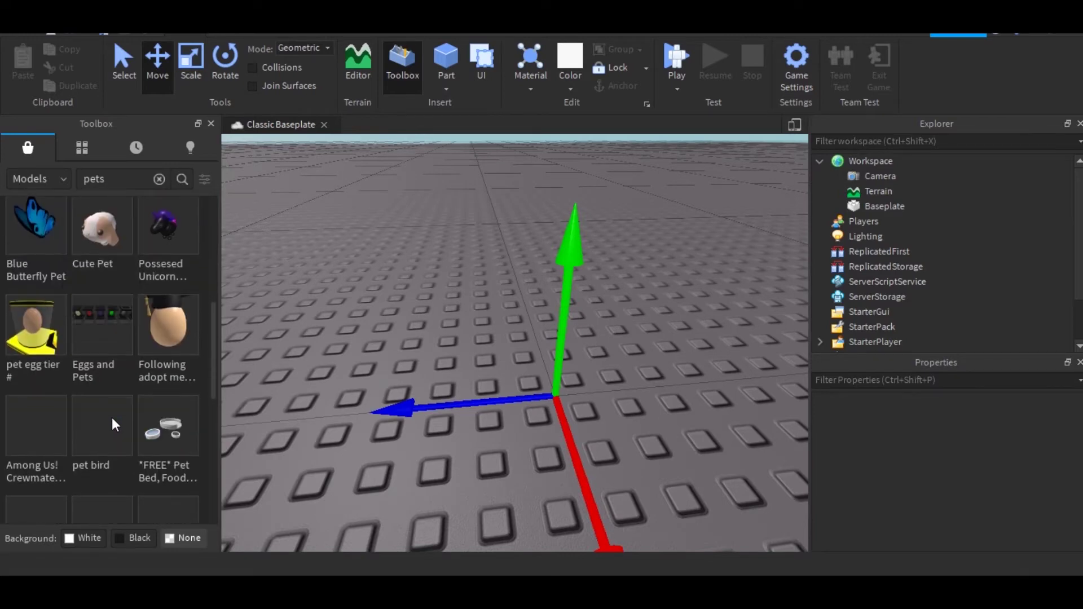
{"action": "scroll", "coordinate": [122, 457], "scroll_direction": "down", "scroll_amount": 6}
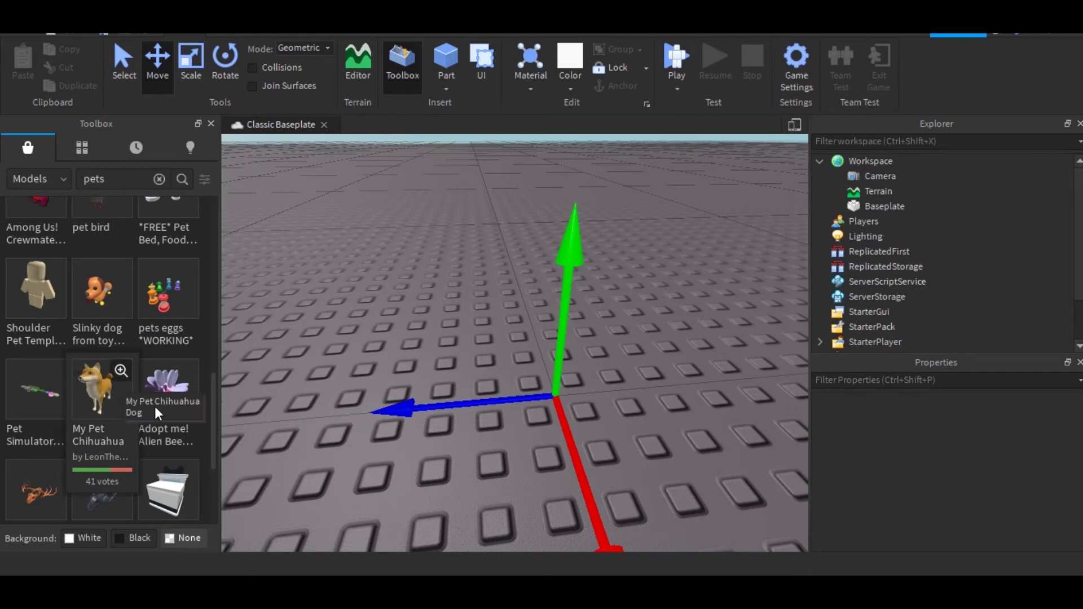
{"action": "scroll", "coordinate": [157, 424], "scroll_direction": "down", "scroll_amount": 5}
{"action": "scroll", "coordinate": [130, 384], "scroll_direction": "up", "scroll_amount": 15}
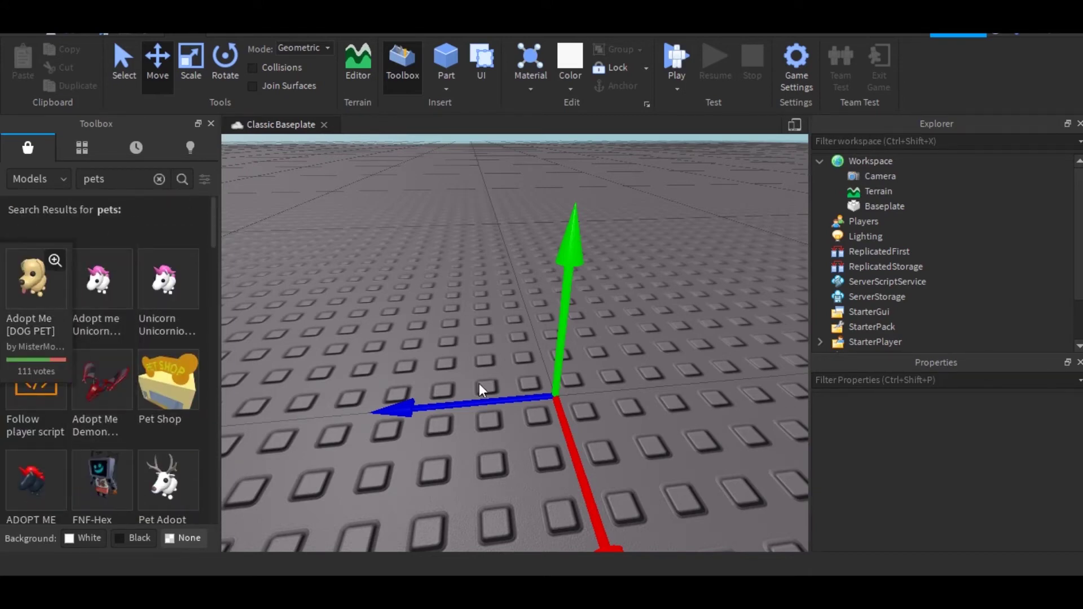
{"action": "left_click_drag", "start_coordinate": [463, 405], "coordinate": [447, 400]}
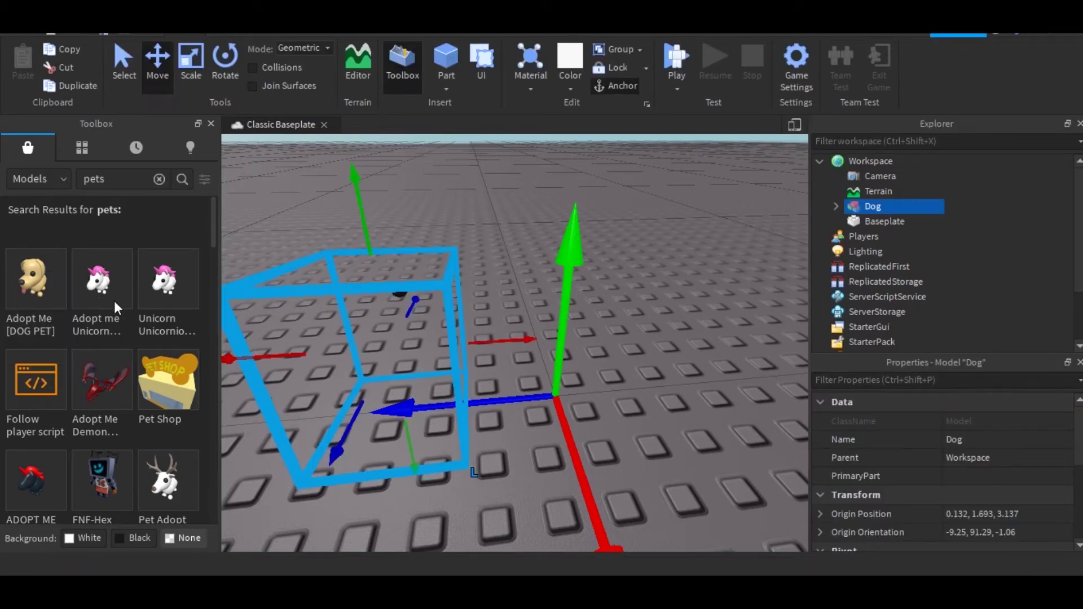
{"action": "left_click_drag", "start_coordinate": [680, 406], "coordinate": [536, 418]}
- Find the Slinky dog model among the pet results and insert it on the baseplate beside the unicorn
{"action": "scroll", "coordinate": [58, 370], "scroll_direction": "down", "scroll_amount": 3}
{"action": "scroll", "coordinate": [57, 369], "scroll_direction": "down", "scroll_amount": 4}
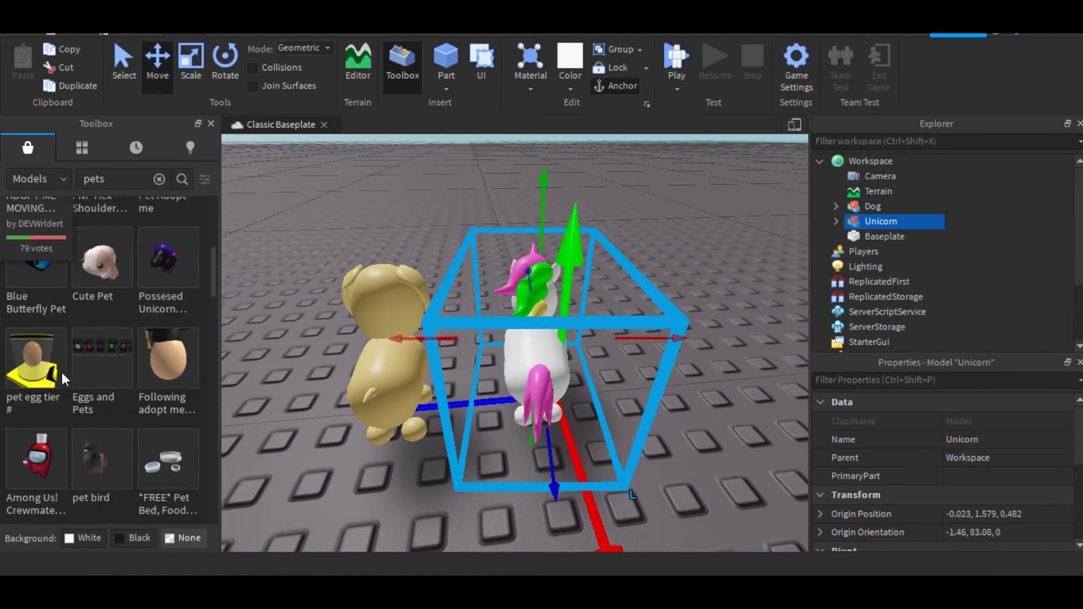
{"action": "right_click_drag", "start_coordinate": [393, 442], "coordinate": [324, 432]}
{"action": "scroll", "coordinate": [56, 452], "scroll_direction": "down", "scroll_amount": 5}
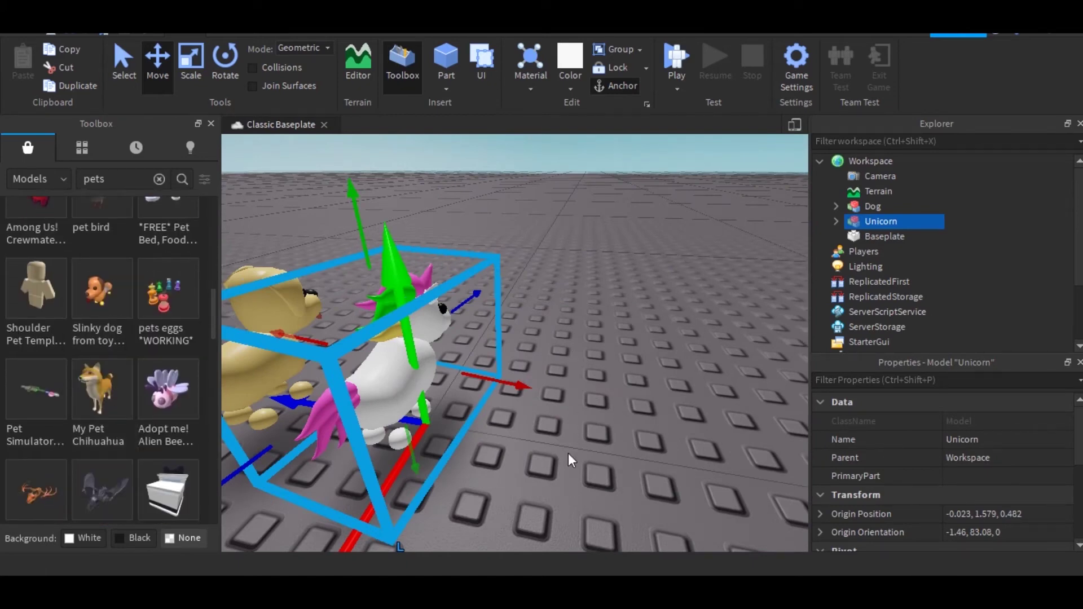
{"action": "scroll", "coordinate": [574, 461], "scroll_direction": "down", "scroll_amount": 2}
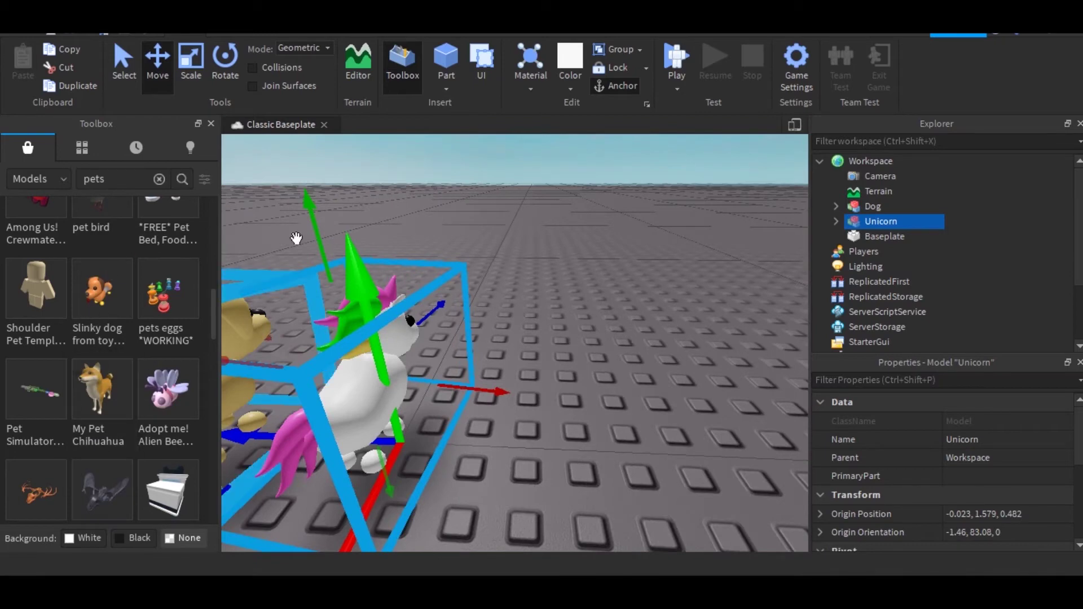
{"action": "left_click_drag", "start_coordinate": [564, 431], "coordinate": [522, 389]}
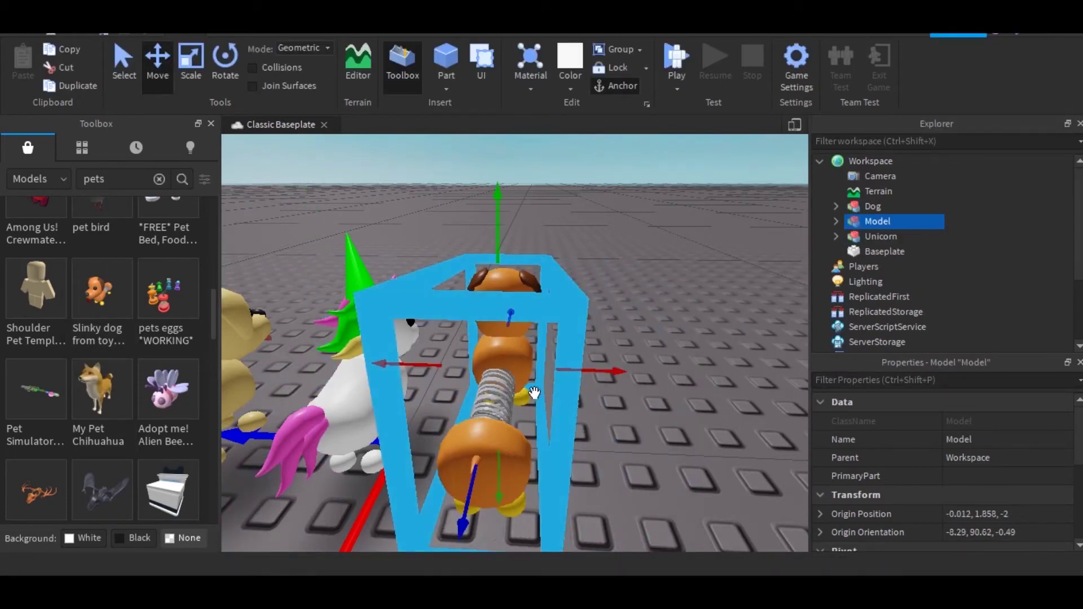
- Select the dog, unicorn and slinky dog models together and group them
{"action": "right_click_drag", "start_coordinate": [523, 389], "coordinate": [525, 370]}
{"action": "scroll", "coordinate": [526, 370], "scroll_direction": "down", "scroll_amount": 3}
{"action": "key", "text": "ctrl+a"}
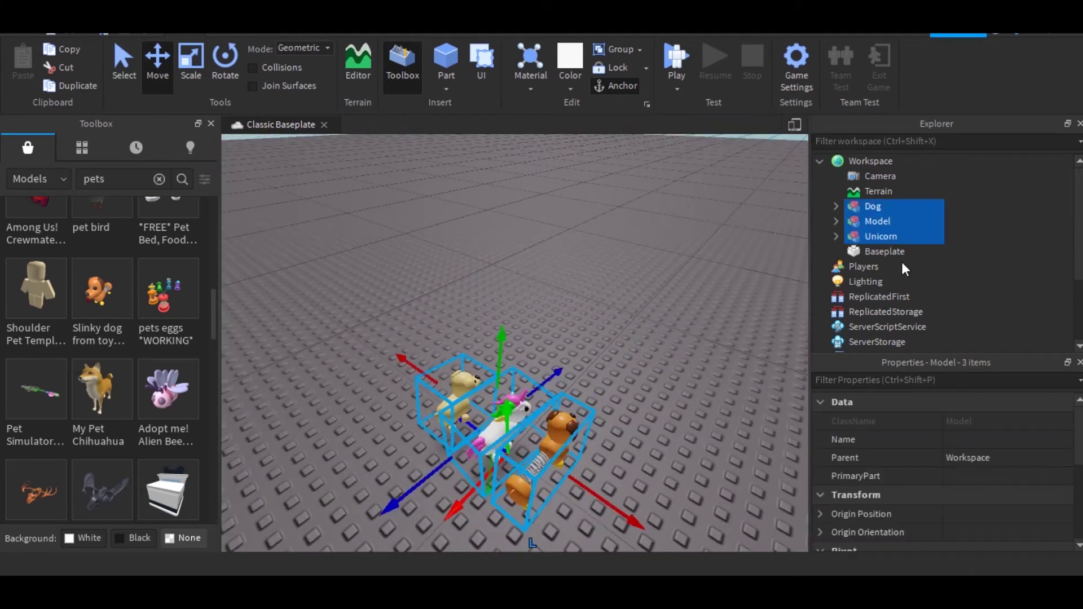
{"action": "key", "text": "ctrl+g"}
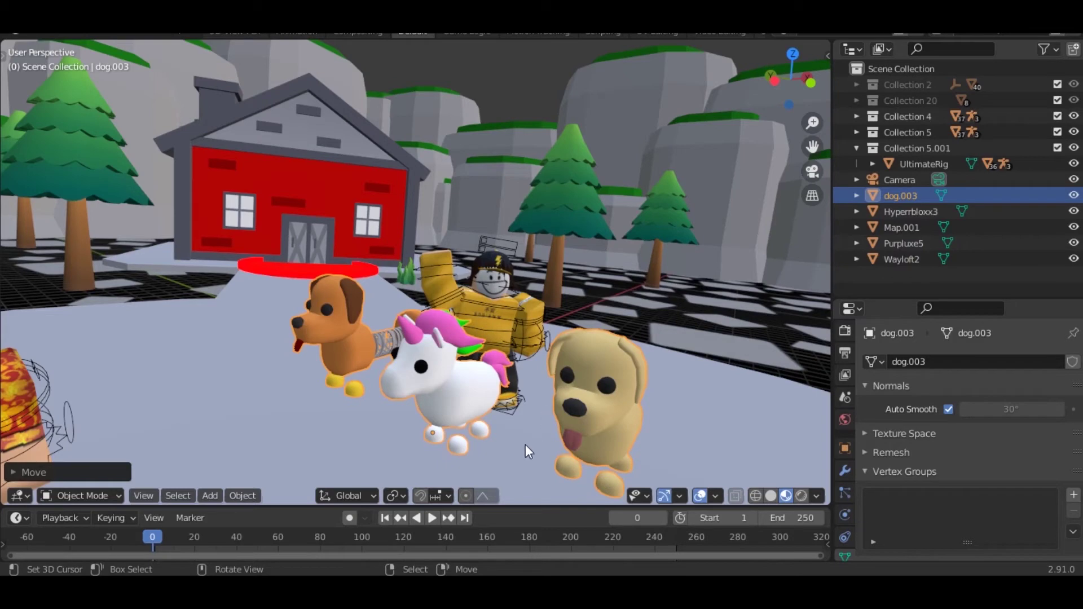
- Switch to Blender and open the imported pets mesh dog.003 in Edit Mode with wireframe shading
{"action": "left_click", "coordinate": [587, 404]}
{"action": "left_click", "coordinate": [601, 422]}
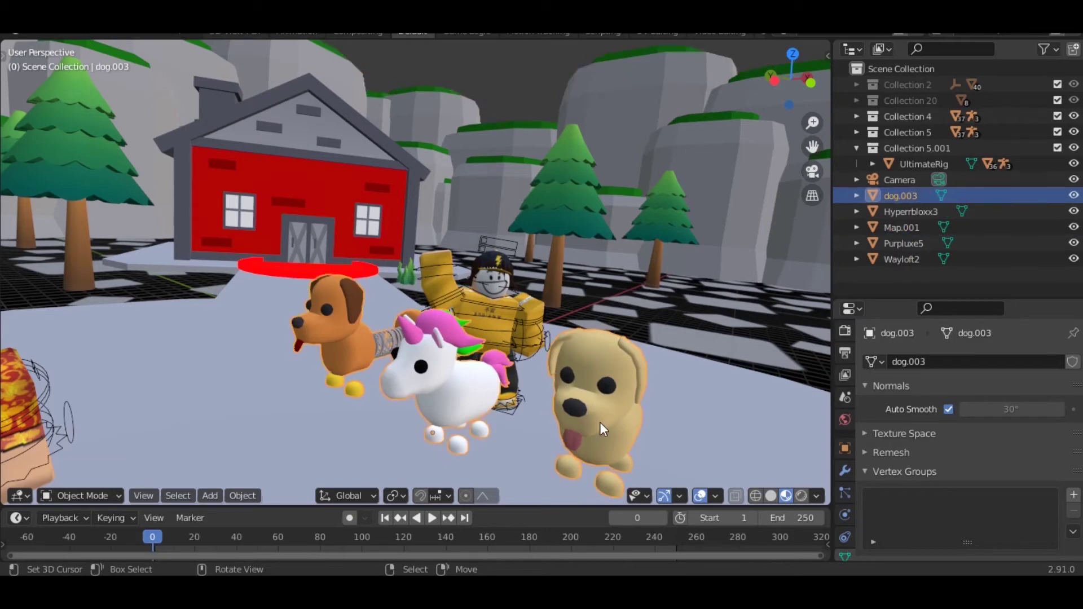
{"action": "key", "text": "Tab"}
{"action": "key", "text": "shift+grave"}
{"action": "key", "text": "e"}
{"action": "left_click", "coordinate": [461, 300]}
{"action": "key", "text": "z"}
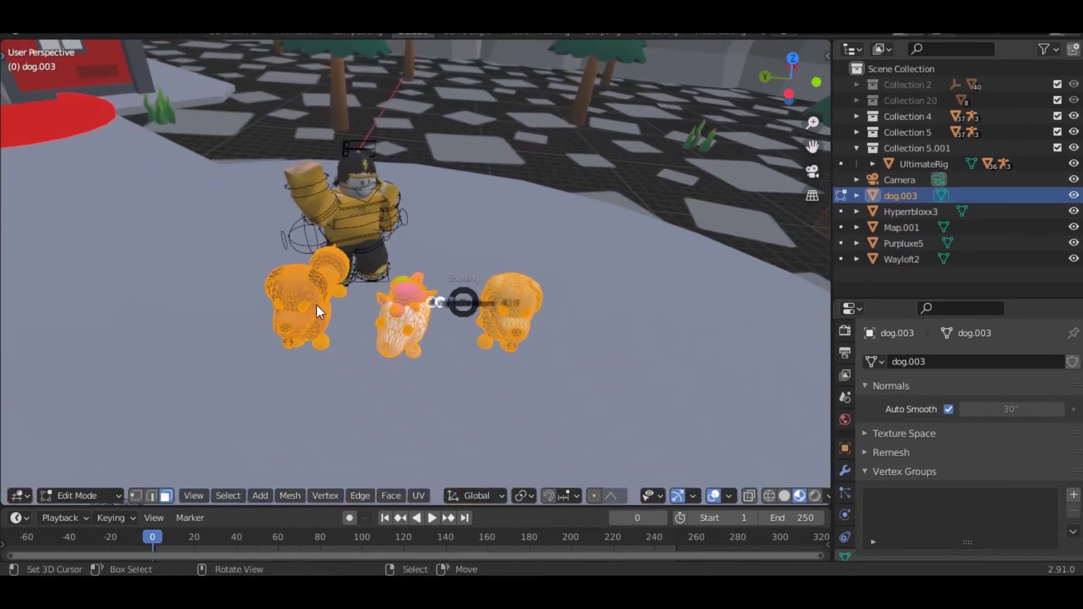
{"action": "left_click", "coordinate": [311, 306]}
{"action": "left_click", "coordinate": [581, 299]}
- Circle-select the tan dog's geometry and separate the selection into its own object
{"action": "key", "text": "c"}
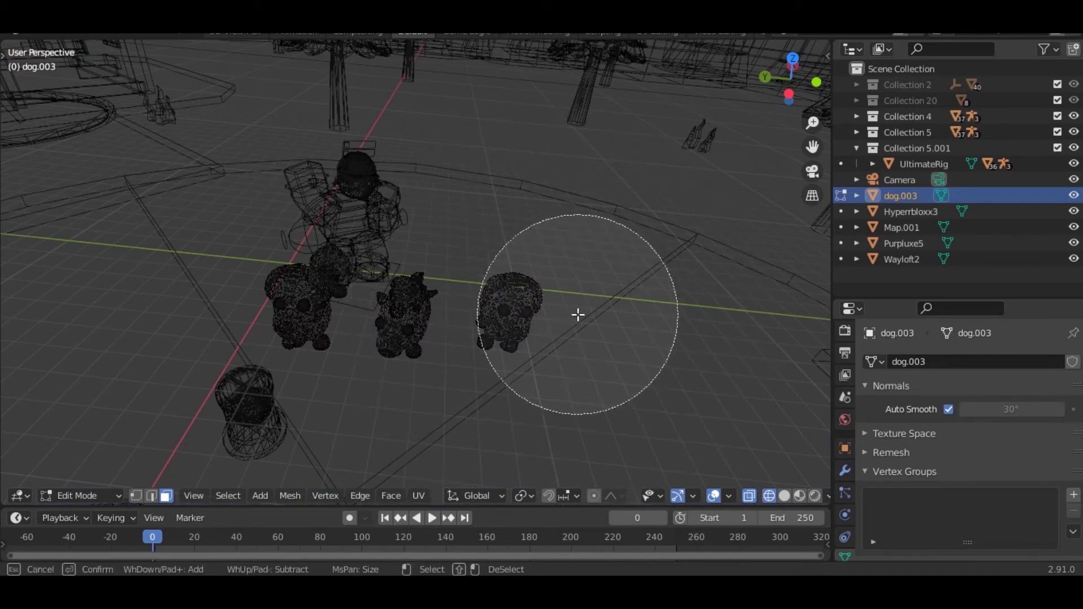
{"action": "left_click_drag", "start_coordinate": [580, 315], "coordinate": [558, 325]}
{"action": "right_click", "coordinate": [558, 325]}
{"action": "key", "text": "p"}
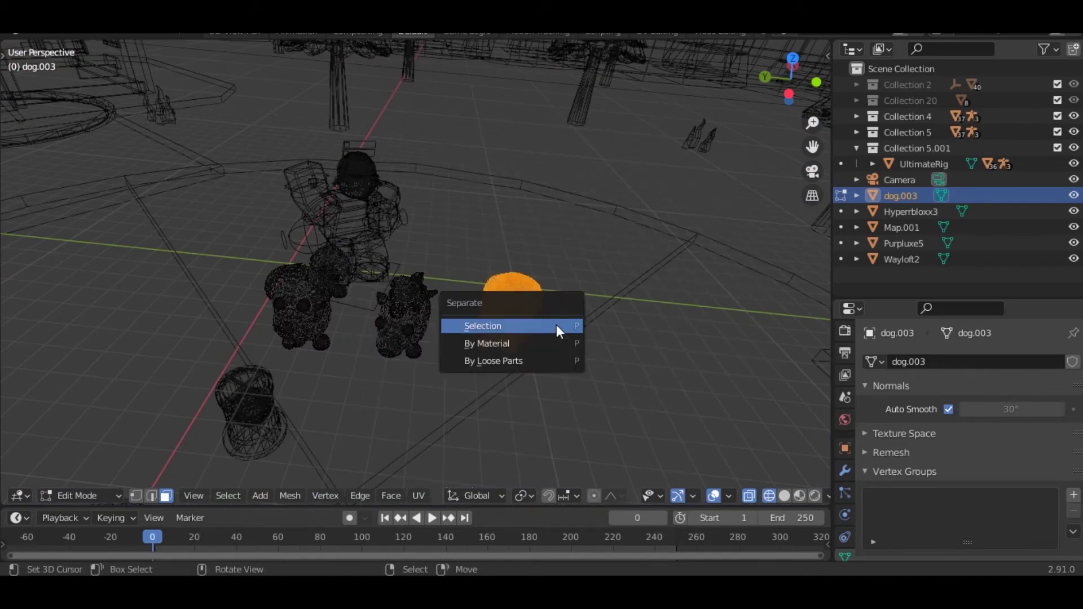
{"action": "left_click", "coordinate": [556, 326]}
- Circle-select the slinky dog's geometry with a smaller brush and separate the selection from the unicorn
{"action": "key", "text": "c"}
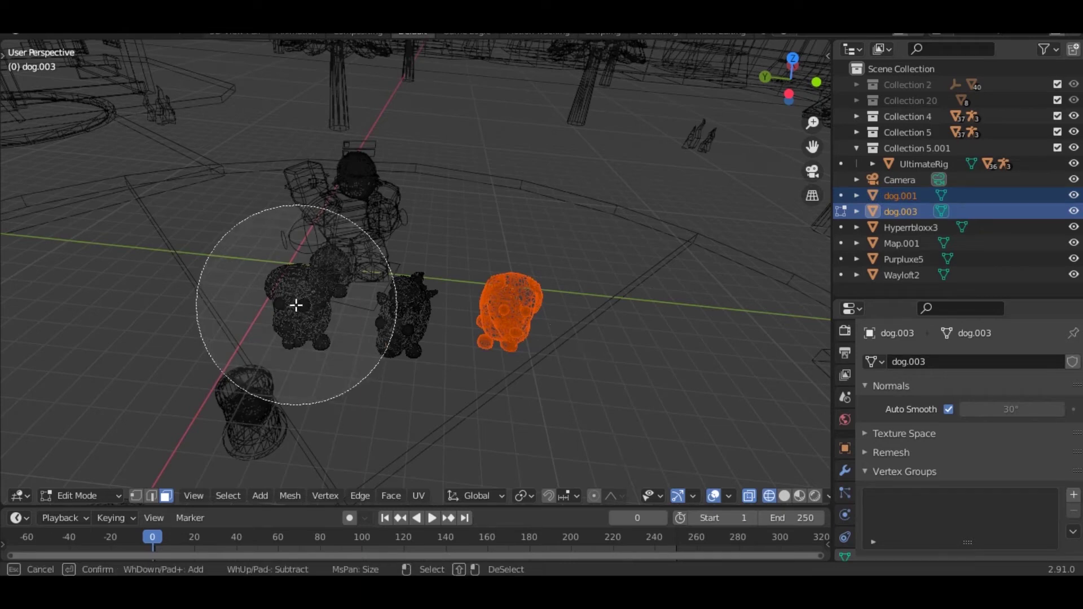
{"action": "scroll", "coordinate": [279, 257], "scroll_direction": "up", "scroll_amount": 4}
{"action": "left_click_drag", "start_coordinate": [278, 256], "coordinate": [306, 278]}
{"action": "key", "text": "Escape"}
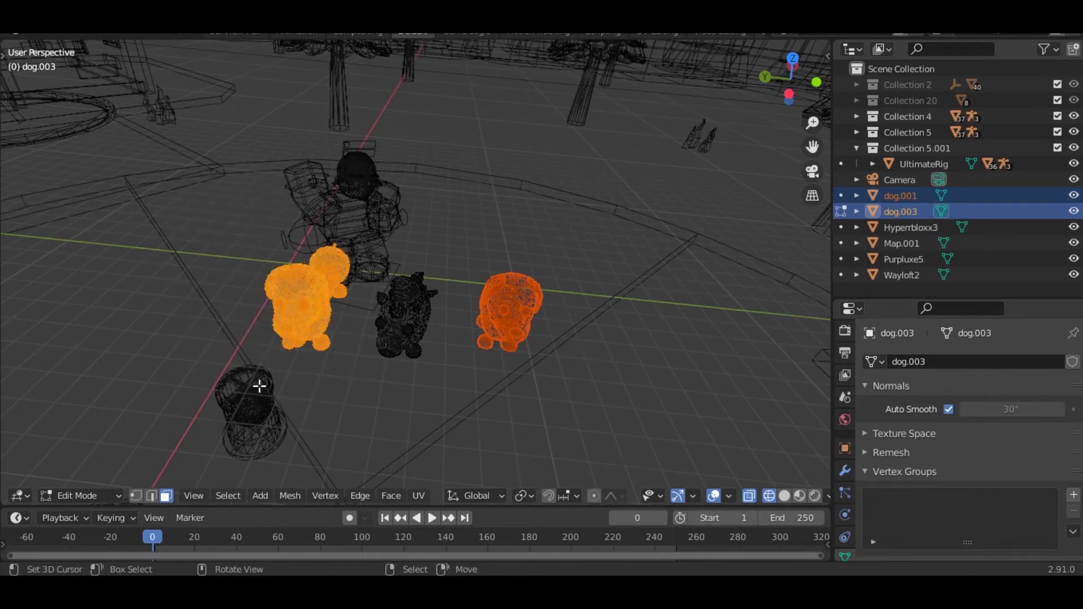
{"action": "key", "text": "p"}
{"action": "left_click", "coordinate": [265, 364]}
- Select the tan dog in Object Mode, display the scene in solid shading and save the file
{"action": "key", "text": "Tab"}
{"action": "left_click", "coordinate": [489, 317]}
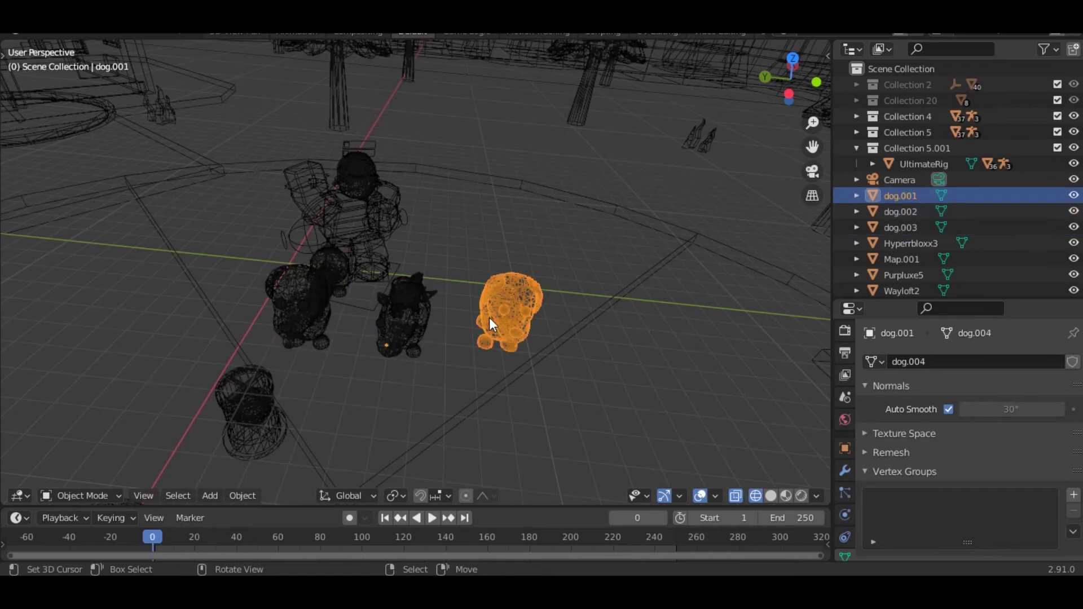
{"action": "key", "text": "shift+z"}
{"action": "key", "text": "ctrl+s"}
- Move the tan dog across the ground to beside the horned rig
{"action": "key", "text": "shift+grave"}
{"action": "key", "text": "s"}
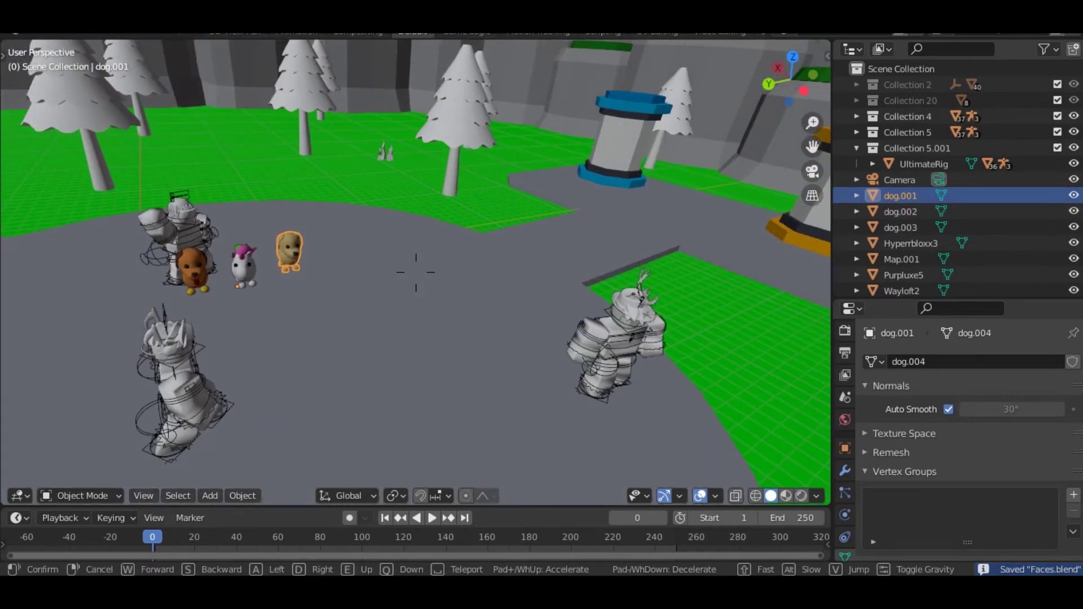
{"action": "left_click", "coordinate": [416, 272]}
{"action": "key", "text": "g"}
{"action": "left_click", "coordinate": [526, 258]}
- Move the tan dog up onto the horned rig's shoulder and save the file
{"action": "key", "text": "shift+grave"}
{"action": "key", "text": "w"}
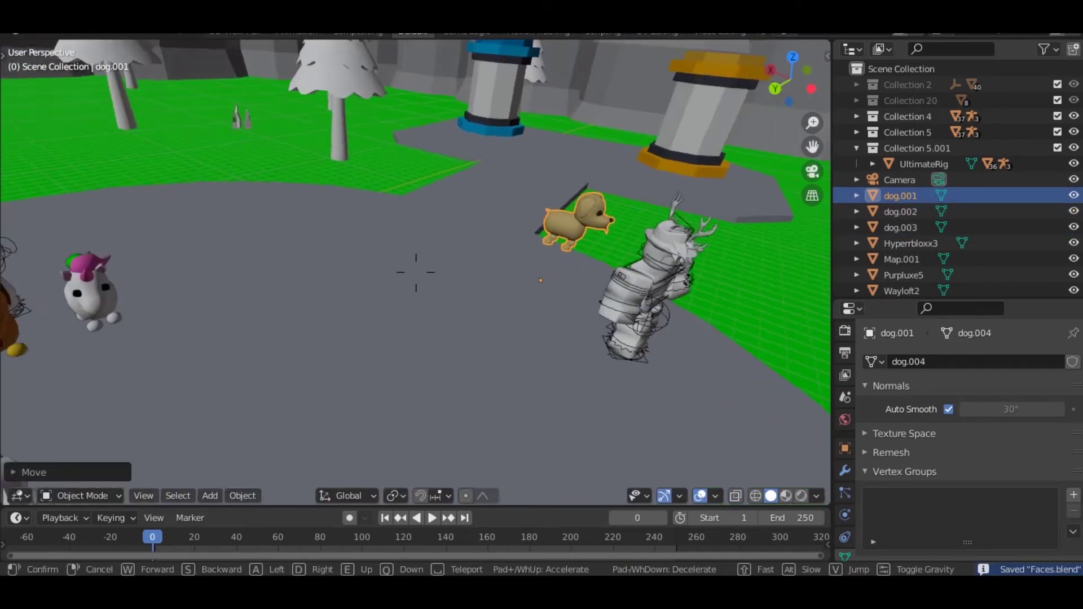
{"action": "left_click", "coordinate": [416, 272]}
{"action": "key", "text": "g"}
{"action": "left_click", "coordinate": [538, 267]}
{"action": "key", "text": "ctrl+s"}
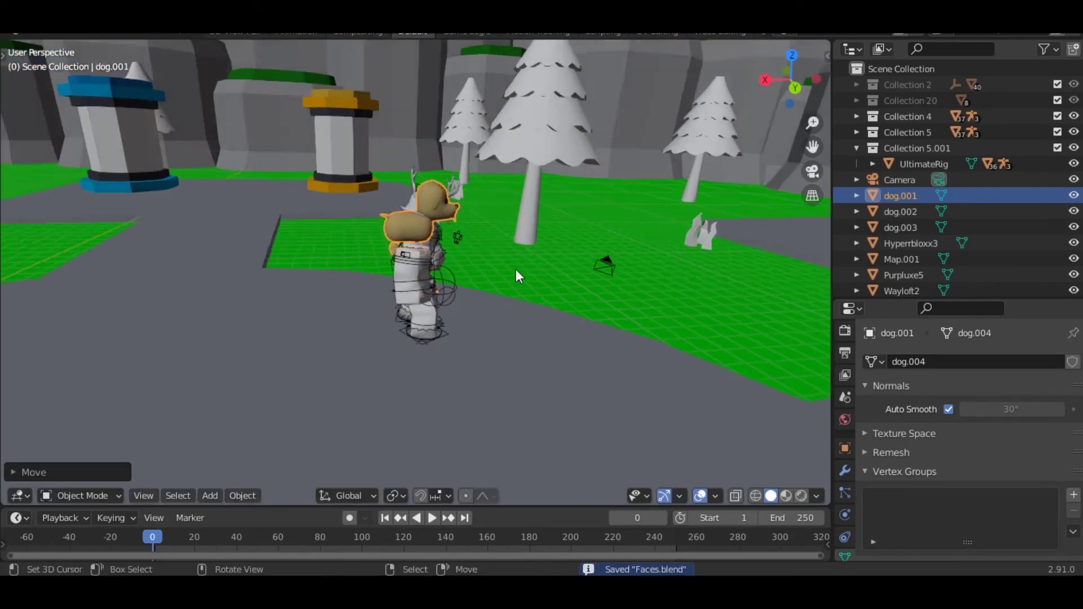
- Resize the tan dog on the horned rig's shoulder while checking it in the camera view
{"action": "key", "text": "KP_0"}
{"action": "key", "text": "s"}
{"action": "left_click", "coordinate": [732, 310]}
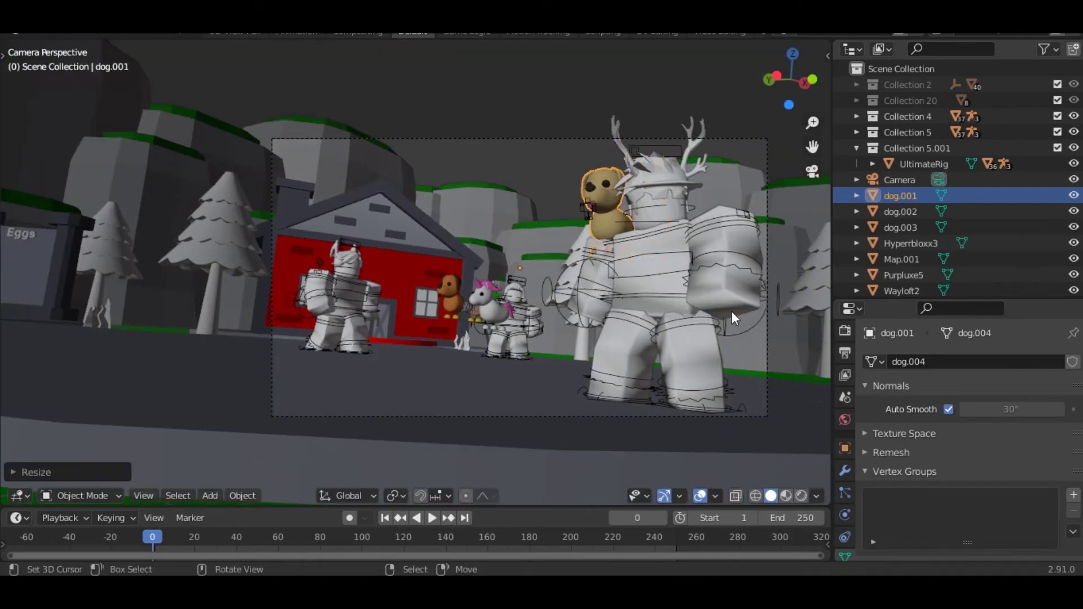
{"action": "scroll", "coordinate": [695, 310], "scroll_direction": "up", "scroll_amount": 2}
{"action": "key", "text": "KP_0"}
- Select the tan dog's whole mesh in Edit Mode and shift it on the horned rig's shoulder
{"action": "key", "text": "shift+grave"}
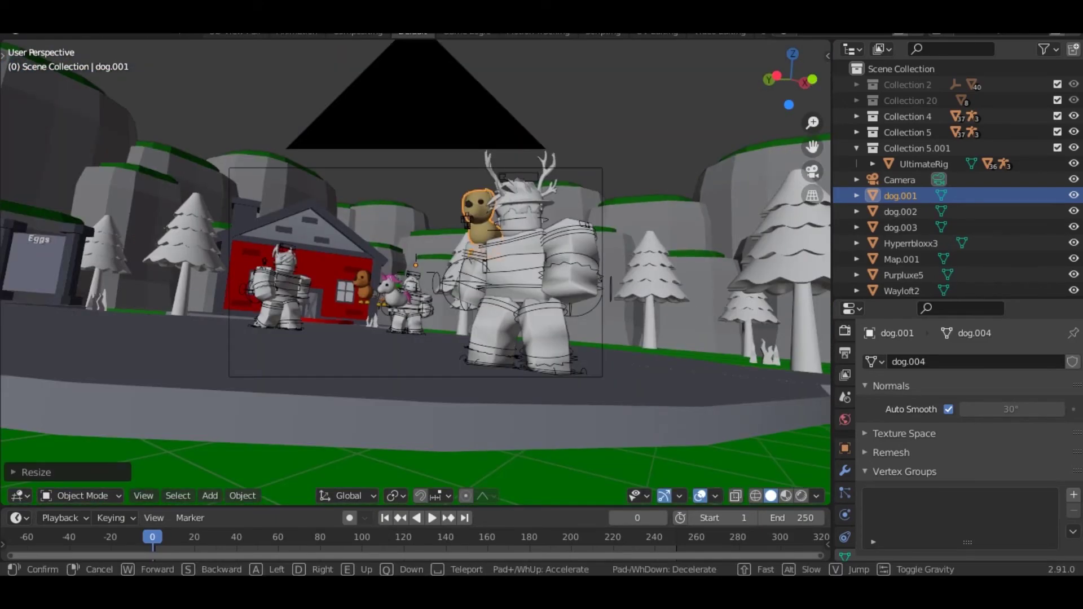
{"action": "key", "text": "w"}
{"action": "key", "text": "a"}
{"action": "key", "text": "w"}
{"action": "left_click", "coordinate": [419, 270]}
{"action": "key", "text": "Tab"}
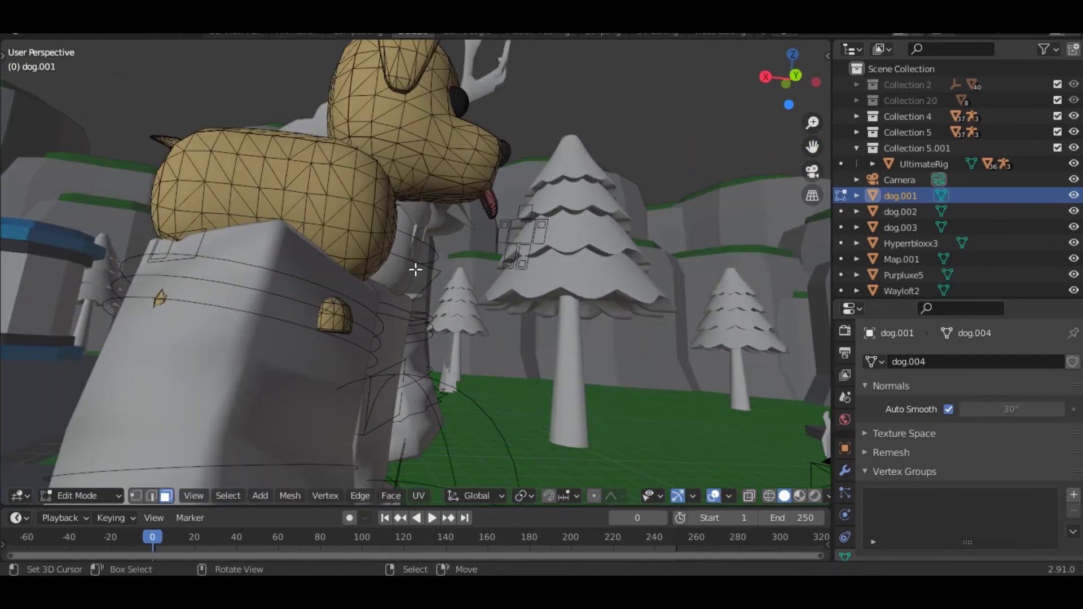
{"action": "key", "text": "a"}
{"action": "key", "text": "g"}
{"action": "left_click", "coordinate": [436, 256]}
- Move the tan dog's mesh closer to the horned rig's neck and rotate it
{"action": "key", "text": "shift+grave"}
{"action": "key", "text": "s"}
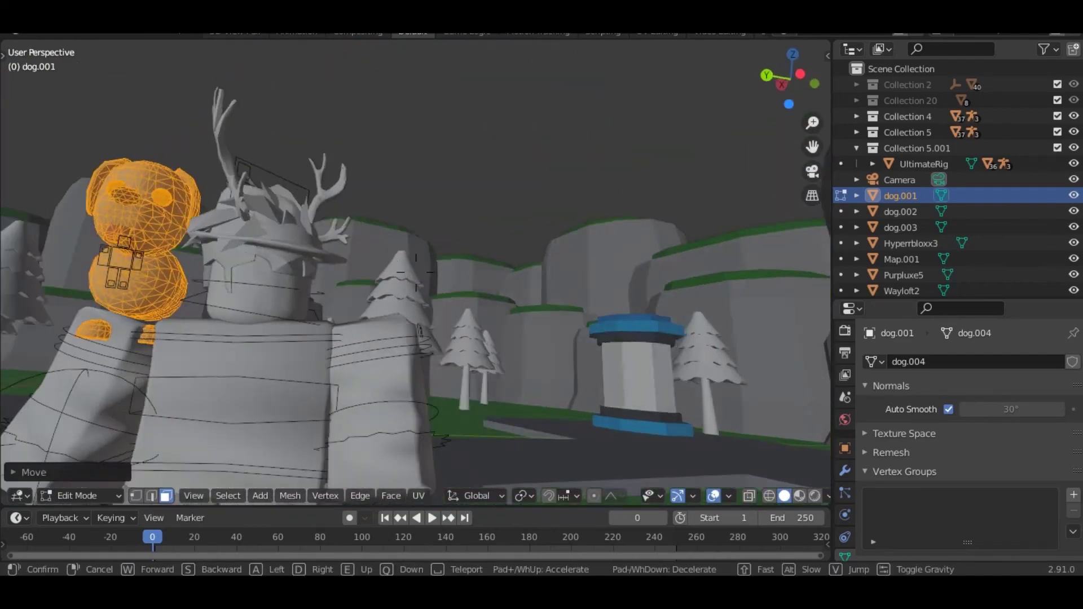
{"action": "left_click", "coordinate": [415, 272]}
{"action": "key", "text": "g"}
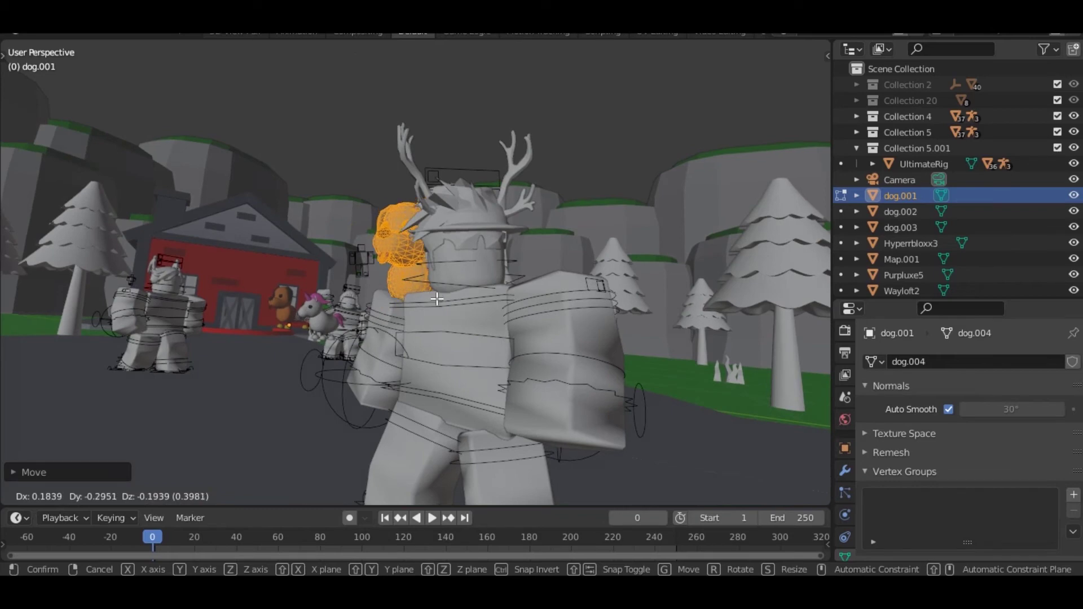
{"action": "left_click", "coordinate": [438, 300]}
{"action": "key", "text": "r"}
{"action": "left_click", "coordinate": [575, 311]}
- Trackball-rotate the tan dog's mesh in the camera view so its face turns beside the rig's head
{"action": "key", "text": "KP_0"}
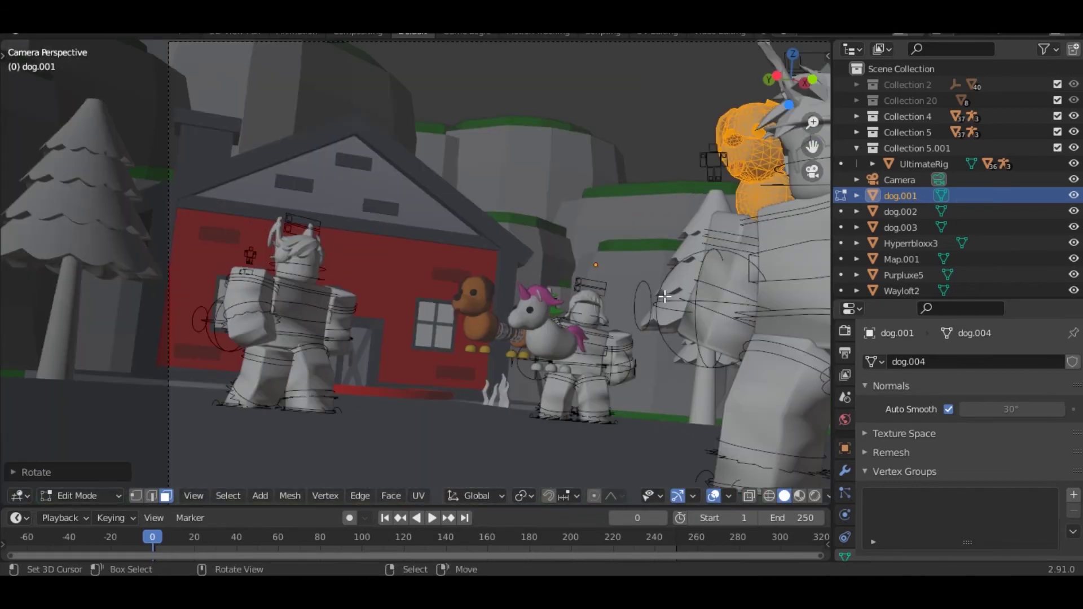
{"action": "middle_click_drag", "start_coordinate": [393, 361], "coordinate": [62, 462], "text": "shift"}
{"action": "scroll", "coordinate": [62, 462], "scroll_direction": "up", "scroll_amount": 3}
{"action": "key", "text": "r"}
{"action": "key", "text": "r"}
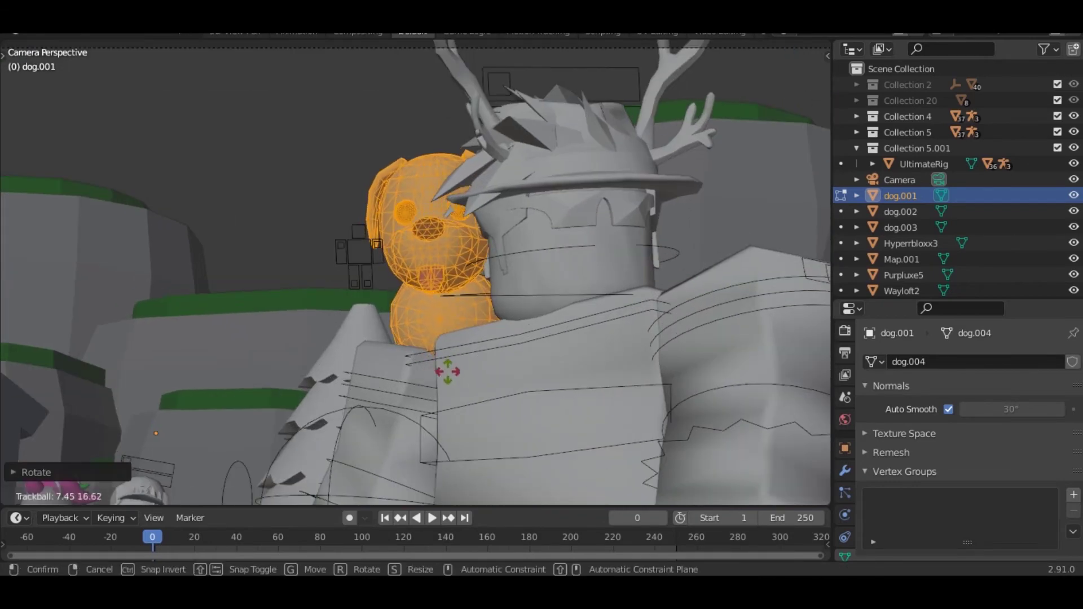
{"action": "left_click", "coordinate": [494, 378]}
{"action": "key", "text": "r"}
{"action": "key", "text": "r"}
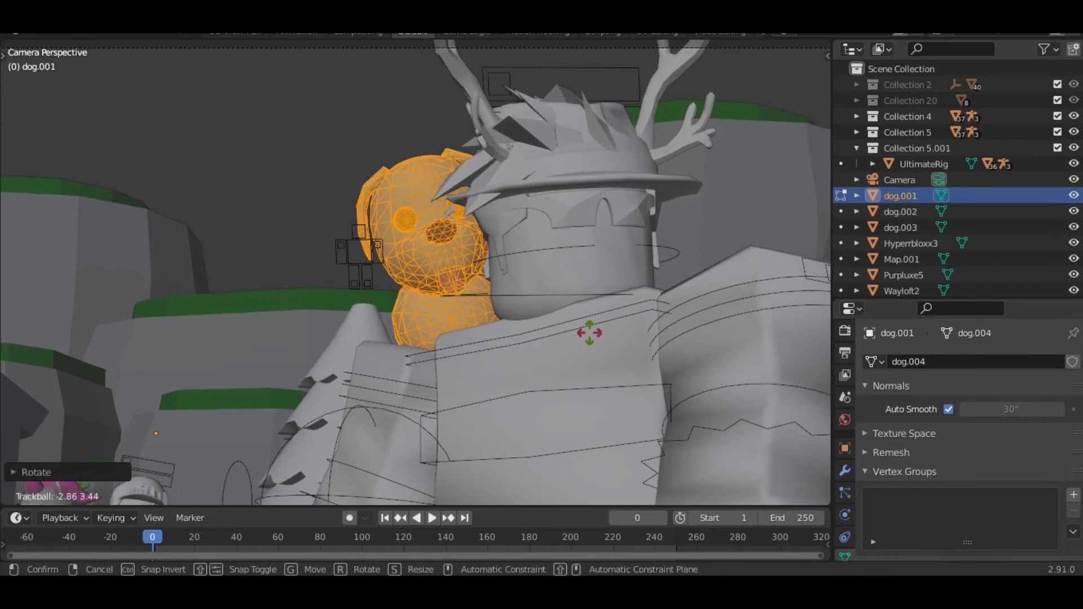
{"action": "left_click", "coordinate": [581, 335]}
- Nudge the tan dog into place against the horned rig's head, finishing in Object Mode, and save the file
{"action": "key", "text": "g"}
{"action": "left_click", "coordinate": [538, 342]}
{"action": "key", "text": "Tab"}
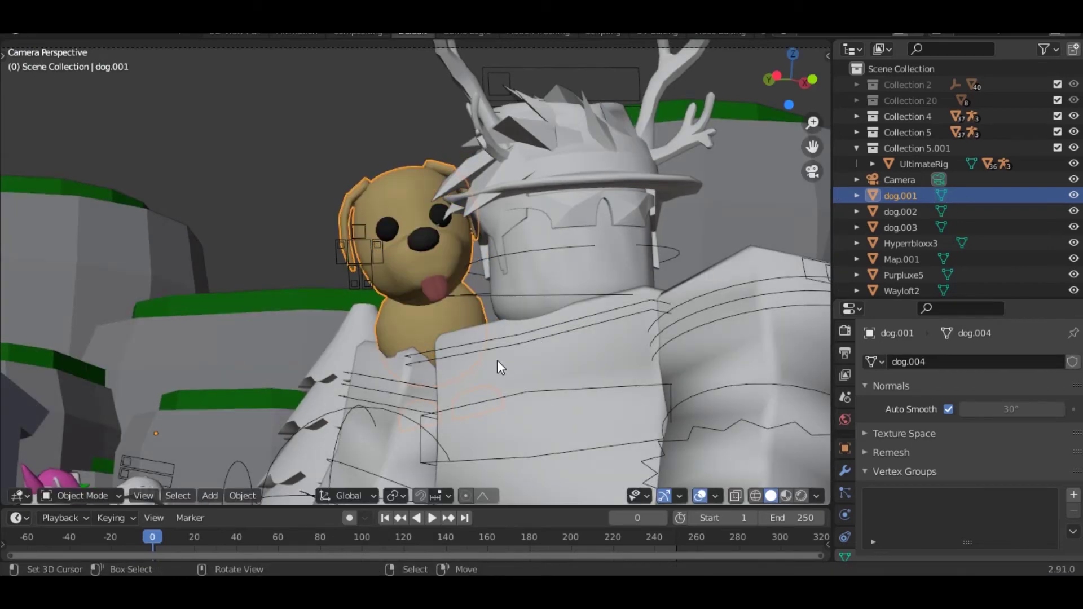
{"action": "key", "text": "g"}
{"action": "left_click", "coordinate": [511, 322]}
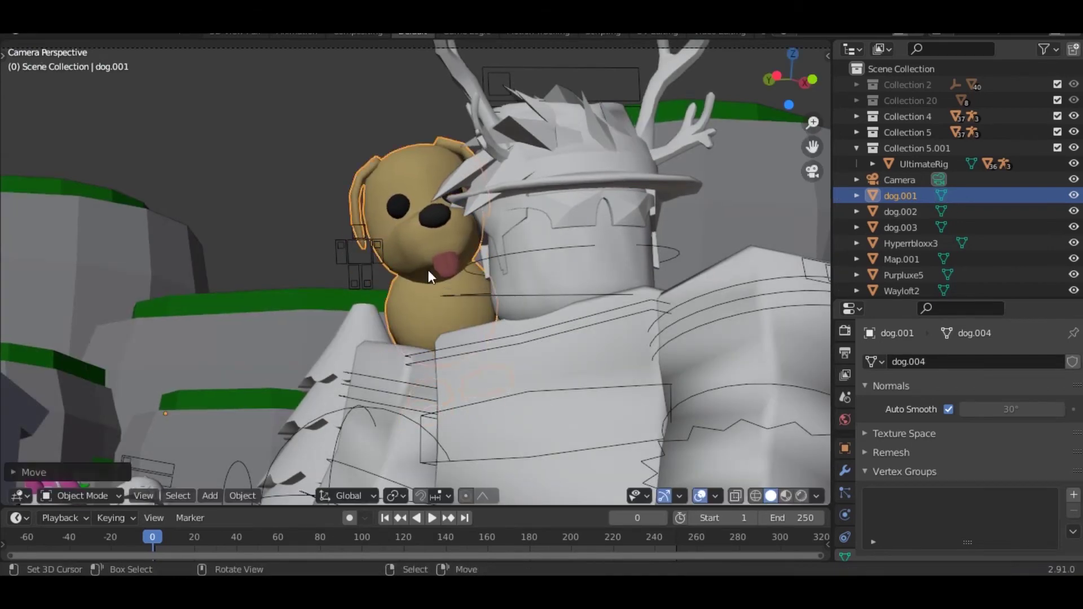
{"action": "key", "text": "g"}
{"action": "left_click", "coordinate": [405, 270]}
{"action": "left_click", "coordinate": [259, 178]}
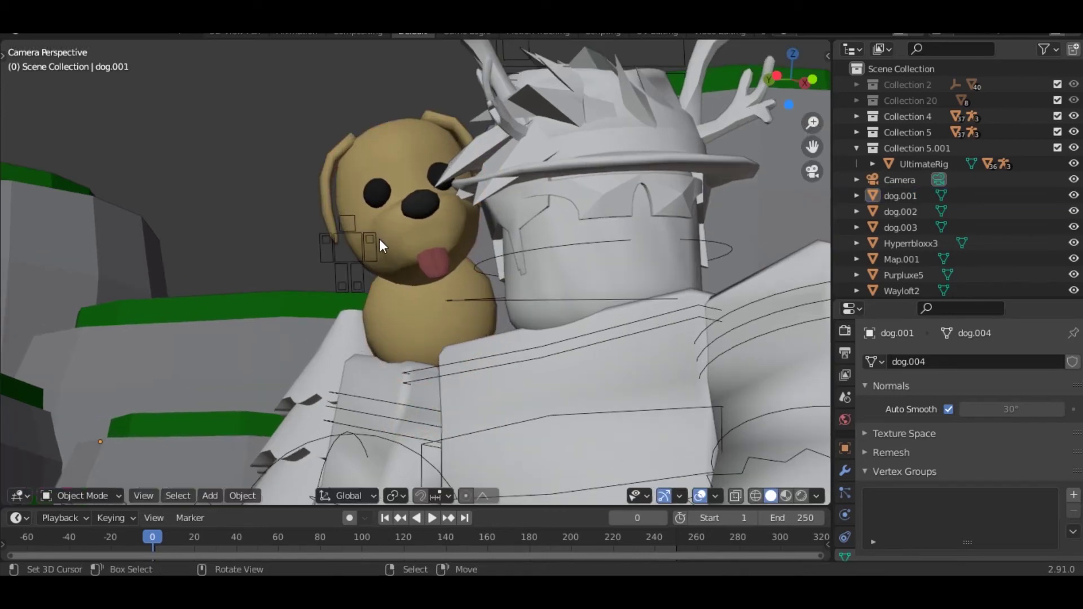
{"action": "middle_click_drag", "start_coordinate": [379, 239], "coordinate": [379, 239]}
{"action": "key", "text": "ctrl+s"}
- Select only the brown spring-bodied dog near the red house
{"action": "key", "text": "shift+grave"}
{"action": "key", "text": "w"}
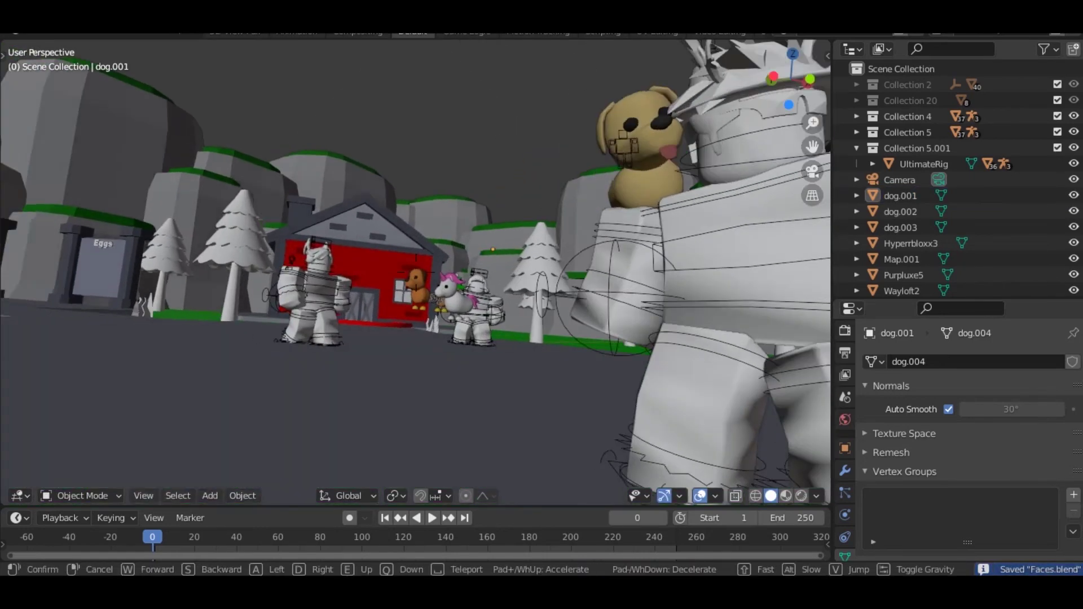
{"action": "left_click", "coordinate": [462, 275]}
{"action": "right_click", "coordinate": [462, 275]}
{"action": "key", "text": "shift+grave"}
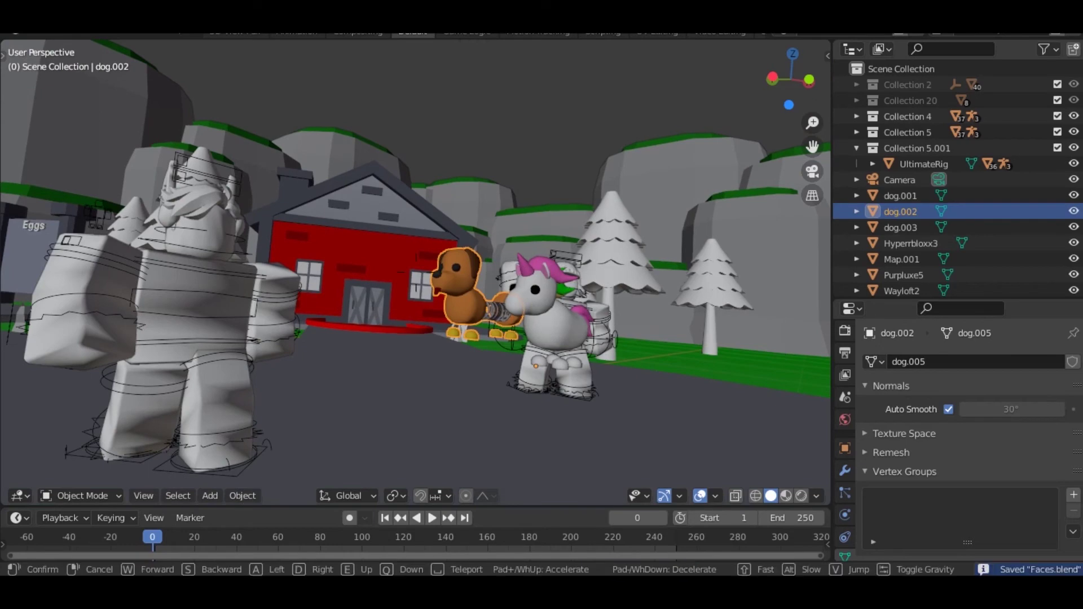
{"action": "key", "text": "d"}
{"action": "left_click", "coordinate": [536, 293]}
{"action": "key", "text": "a"}
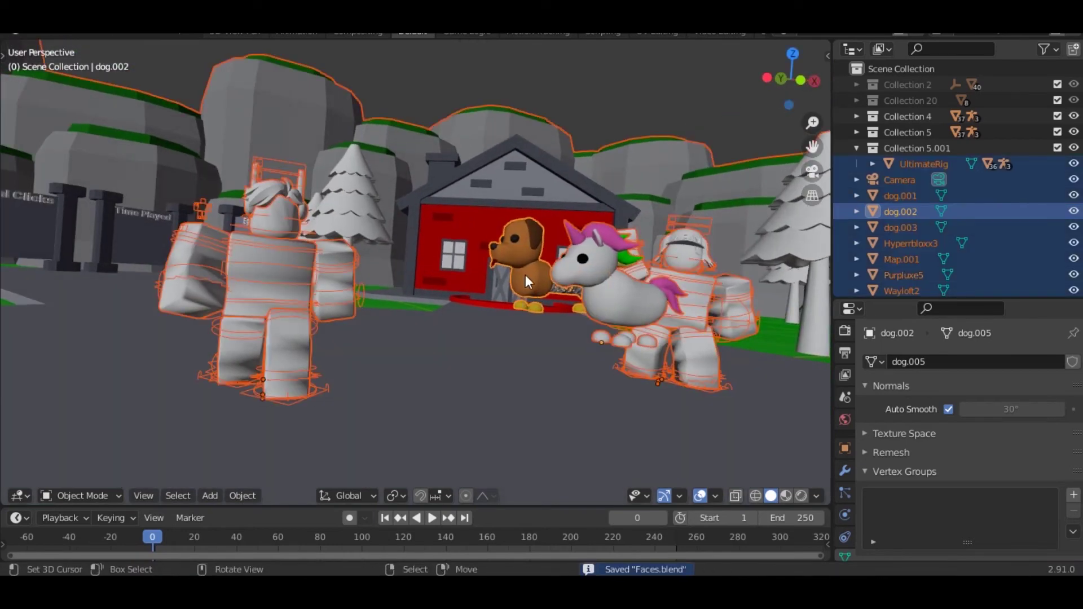
{"action": "right_click", "coordinate": [527, 252]}
{"action": "right_click", "coordinate": [524, 249]}
- Move the brown dog up onto the shoulder of the rig near the red house and trackball-rotate it to face forward
{"action": "key", "text": "g"}
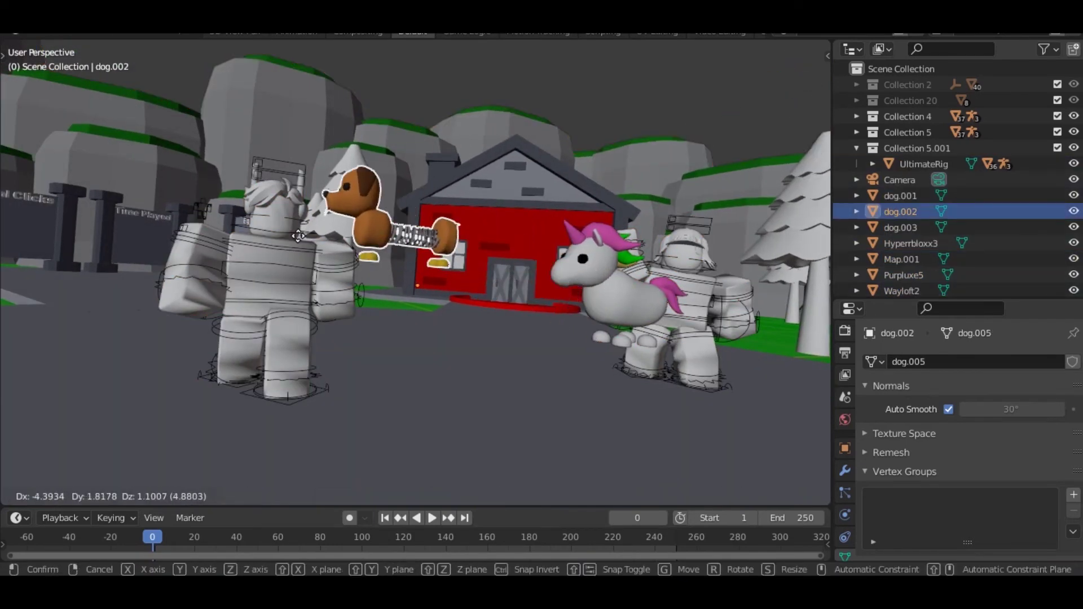
{"action": "left_click", "coordinate": [287, 233]}
{"action": "key", "text": "r"}
{"action": "key", "text": "r"}
{"action": "left_click", "coordinate": [396, 276]}
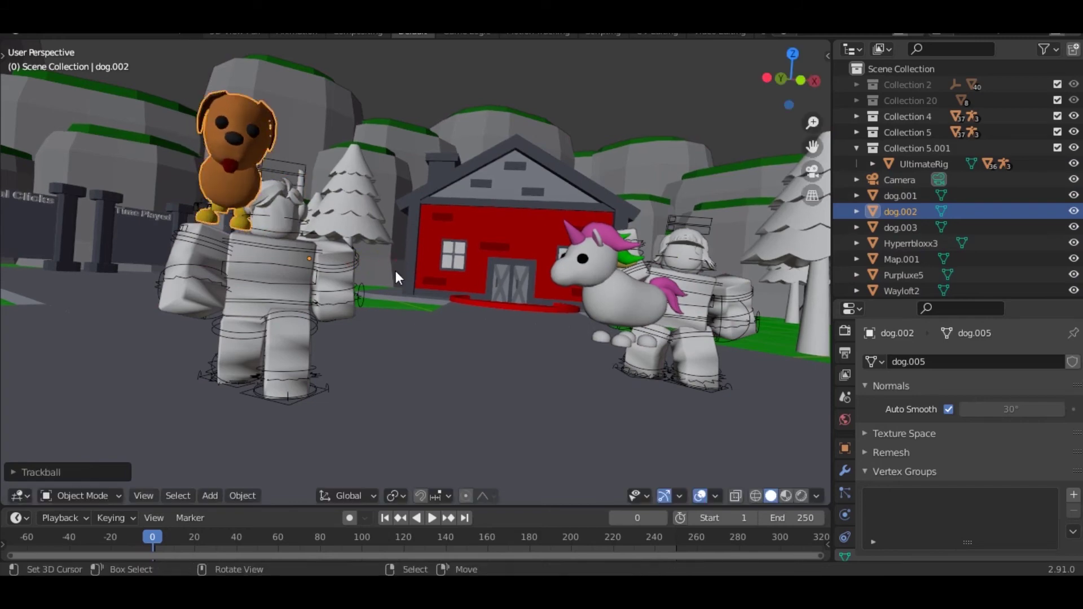
- Move the brown dog to the rig's opposite shoulder and scale it down to sit beside the head
{"action": "key", "text": "w"}
{"action": "key", "text": "d"}
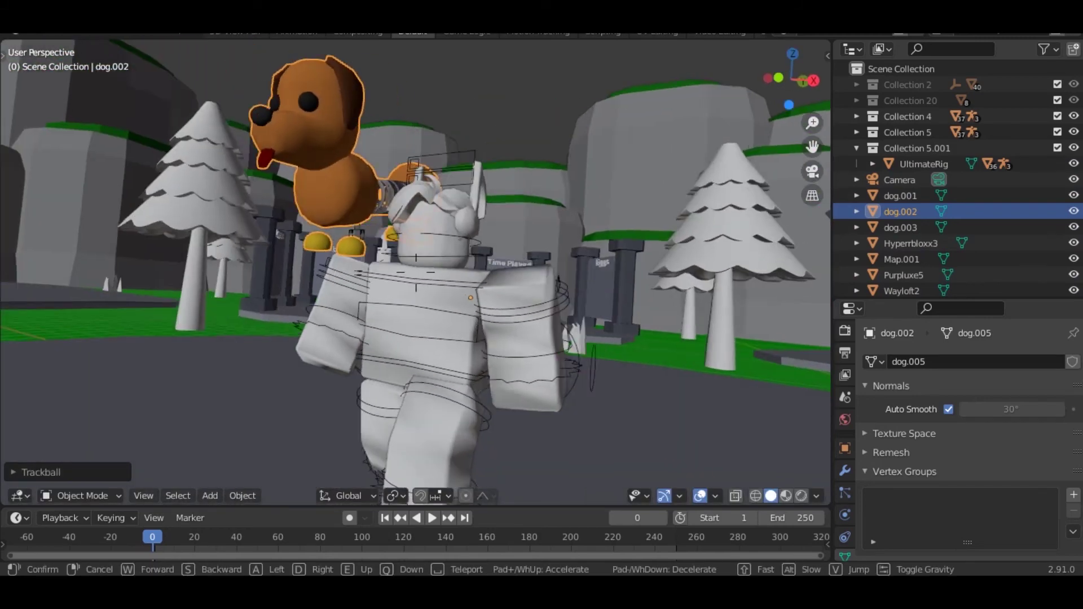
{"action": "left_click", "coordinate": [399, 247]}
{"action": "key", "text": "g"}
{"action": "left_click", "coordinate": [553, 256]}
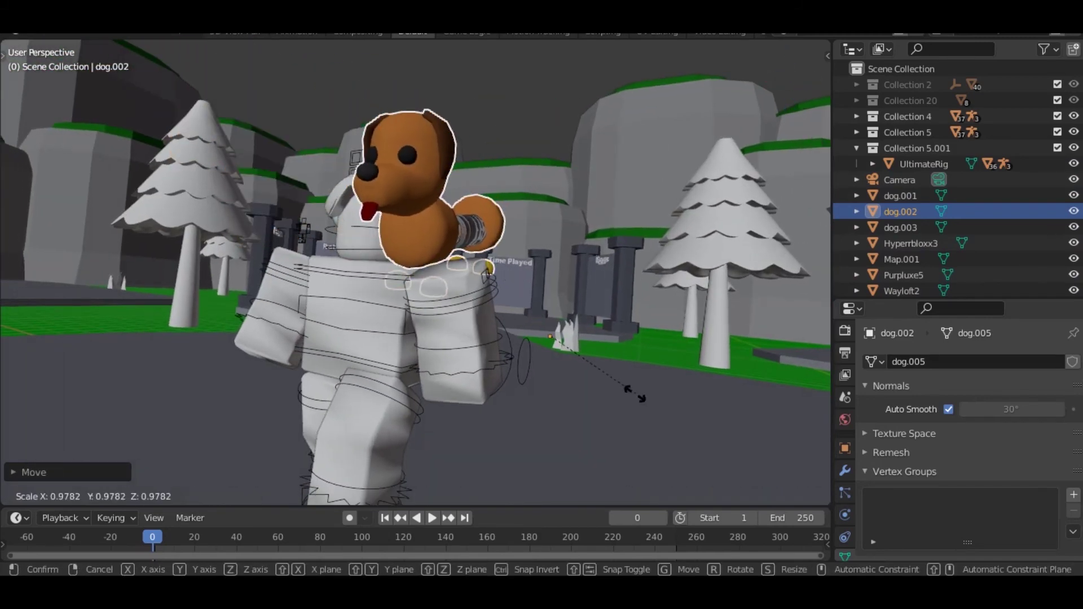
{"action": "left_click", "coordinate": [597, 388]}
{"action": "key", "text": "g"}
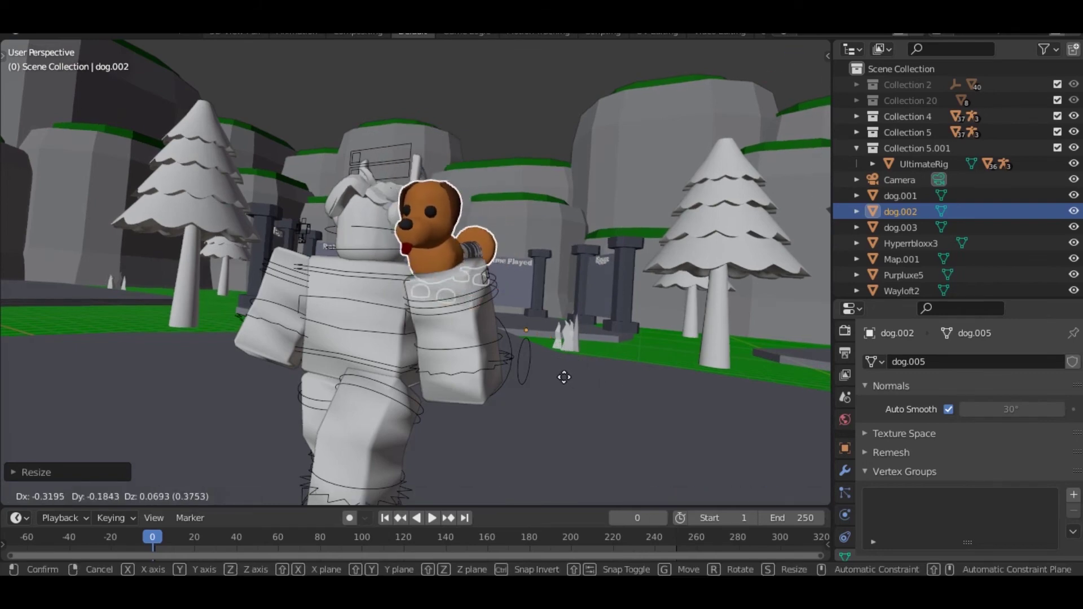
{"action": "left_click", "coordinate": [564, 377]}
- Shift the brown dog across to the rig's raised-arm shoulder in the camera view and rotate it toward the head
{"action": "key", "text": "KP_0"}
{"action": "scroll", "coordinate": [467, 350], "scroll_direction": "down", "scroll_amount": 3}
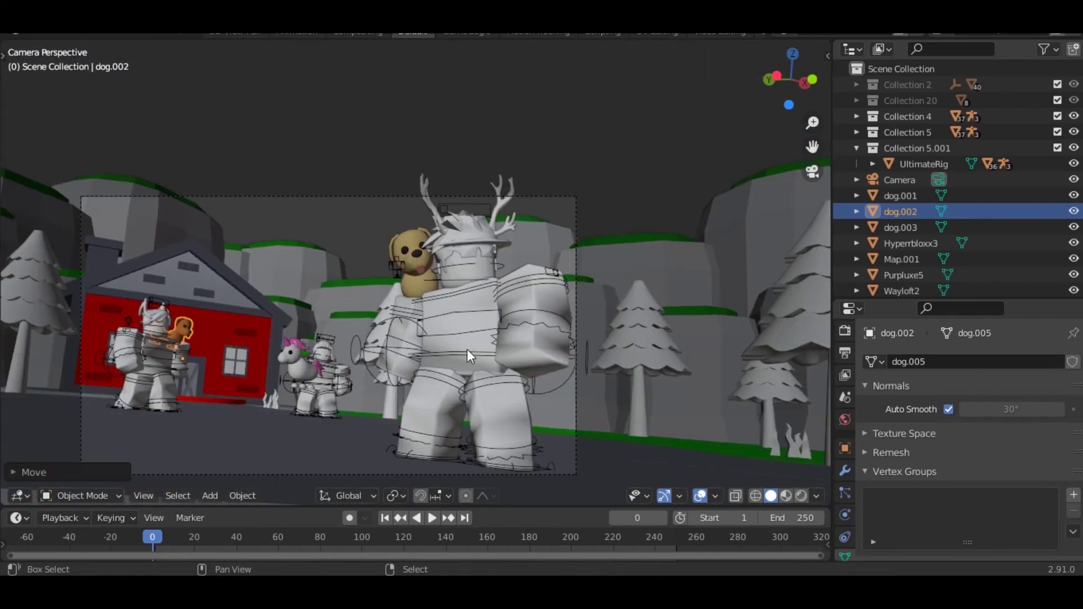
{"action": "middle_click_drag", "start_coordinate": [206, 395], "coordinate": [439, 336], "text": "shift"}
{"action": "scroll", "coordinate": [439, 337], "scroll_direction": "up", "scroll_amount": 7}
{"action": "key", "text": "g"}
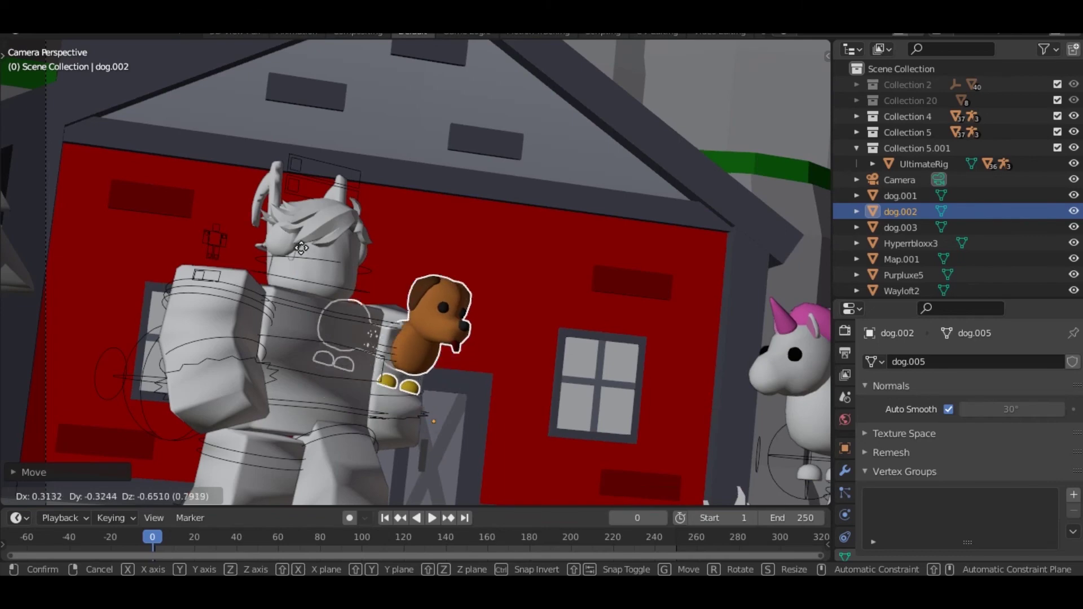
{"action": "left_click", "coordinate": [292, 276]}
{"action": "key", "text": "r"}
{"action": "key", "text": "r"}
{"action": "left_click", "coordinate": [354, 285]}
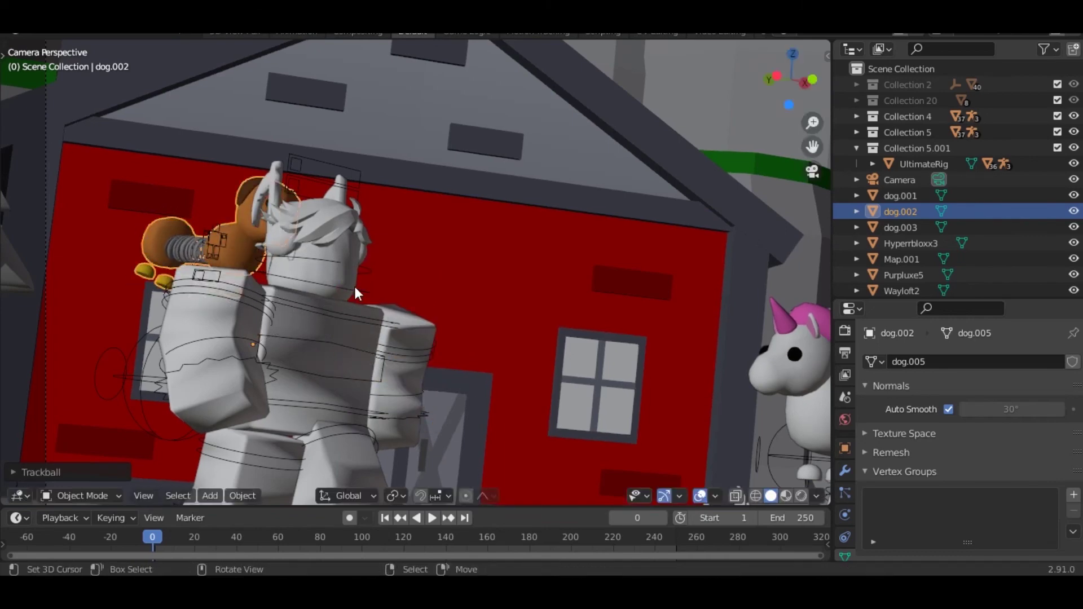
{"action": "key", "text": "r"}
{"action": "left_click", "coordinate": [333, 280]}
- Move the brown dog off the shoulder and down to the ground beside the rig's feet
{"action": "key", "text": "g"}
{"action": "left_click", "coordinate": [578, 502]}
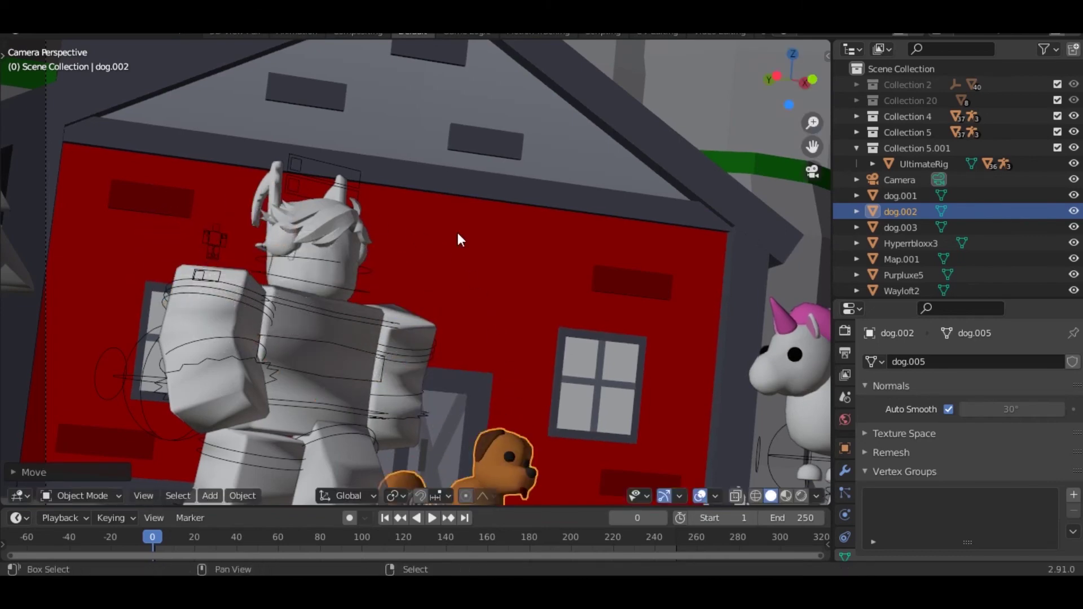
{"action": "middle_click_drag", "start_coordinate": [458, 233], "coordinate": [378, 57], "text": "shift"}
{"action": "key", "text": "g"}
{"action": "left_click", "coordinate": [503, 330]}
- Rotate the brown dog with trackball and view rotation to level it on the ground
{"action": "key", "text": "r"}
{"action": "key", "text": "r"}
{"action": "left_click", "coordinate": [506, 334]}
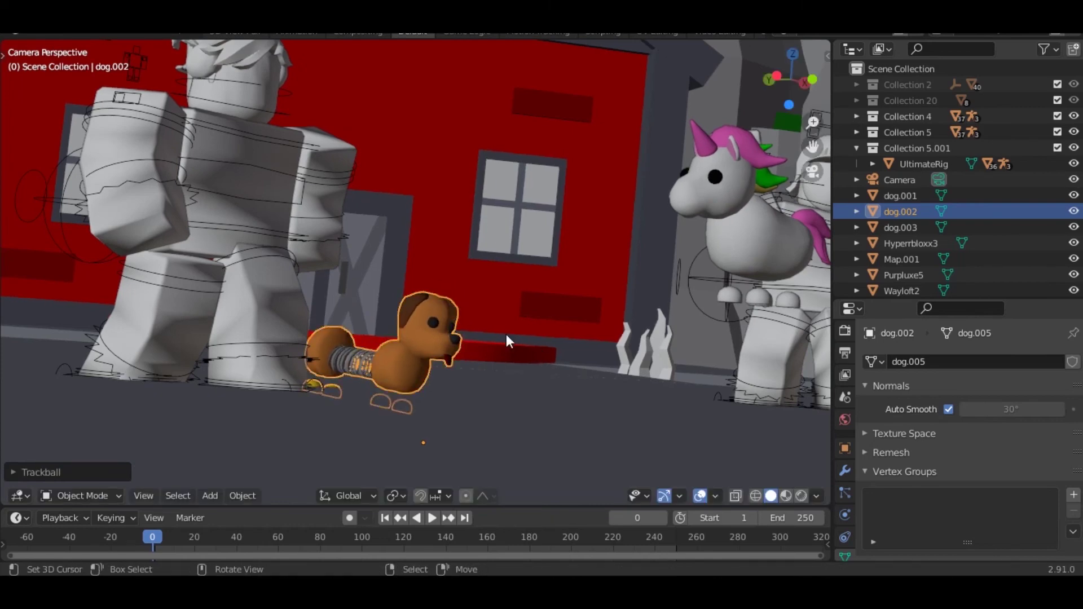
{"action": "key", "text": "r"}
{"action": "left_click", "coordinate": [532, 332]}
{"action": "key", "text": "r"}
{"action": "key", "text": "r"}
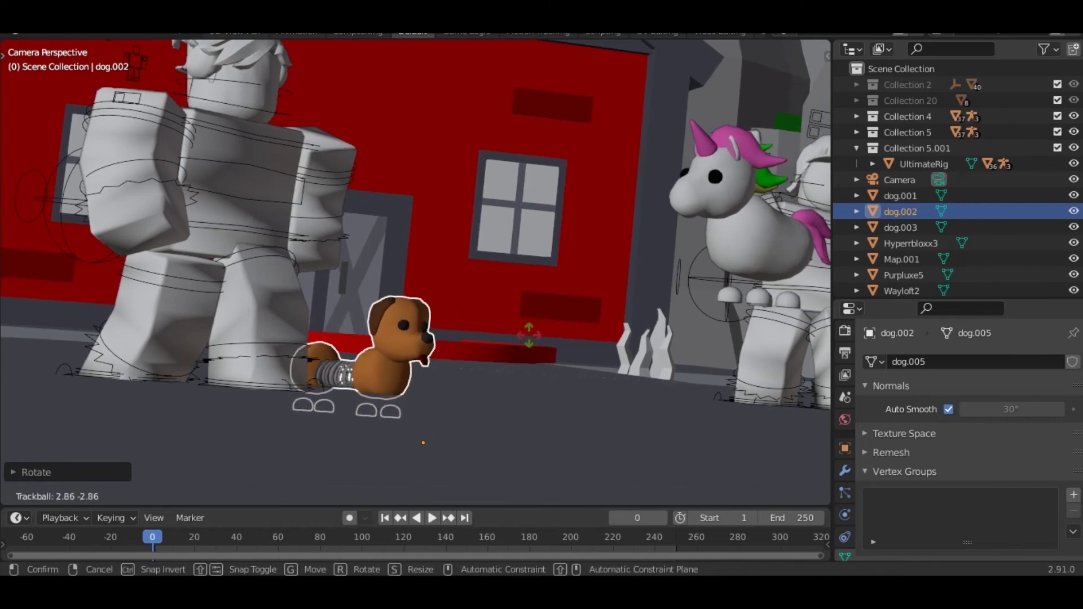
{"action": "left_click", "coordinate": [529, 335]}
- Fine-tune the brown dog's position and tilt beside the rig, raising it about 0.07 along the global Z axis
{"action": "key", "text": "g"}
{"action": "left_click", "coordinate": [523, 322]}
{"action": "key", "text": "r"}
{"action": "key", "text": "r"}
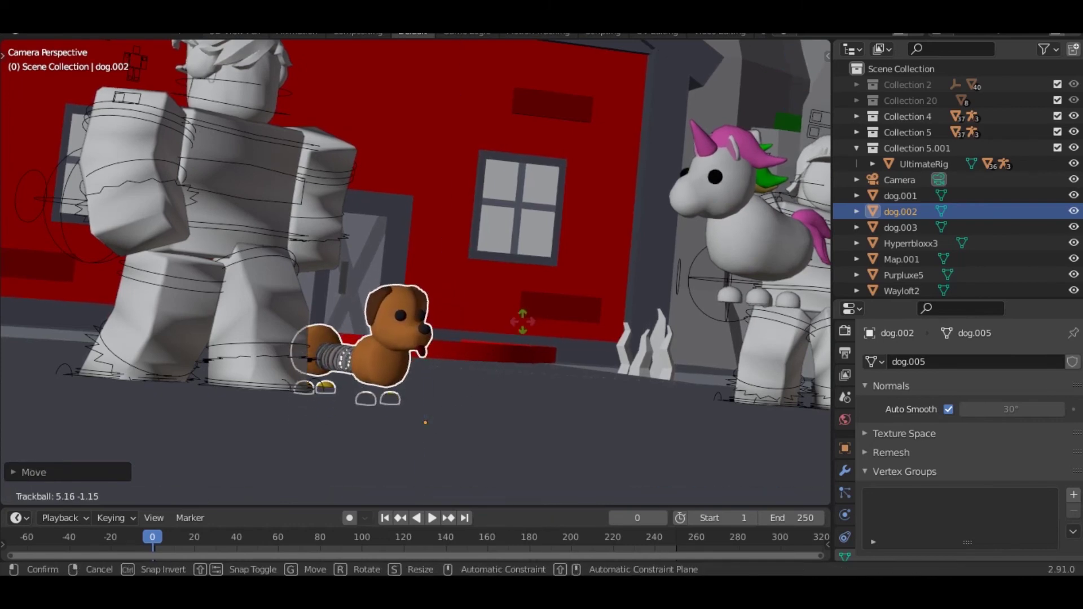
{"action": "left_click", "coordinate": [522, 321]}
{"action": "key", "text": "g"}
{"action": "key", "text": "z"}
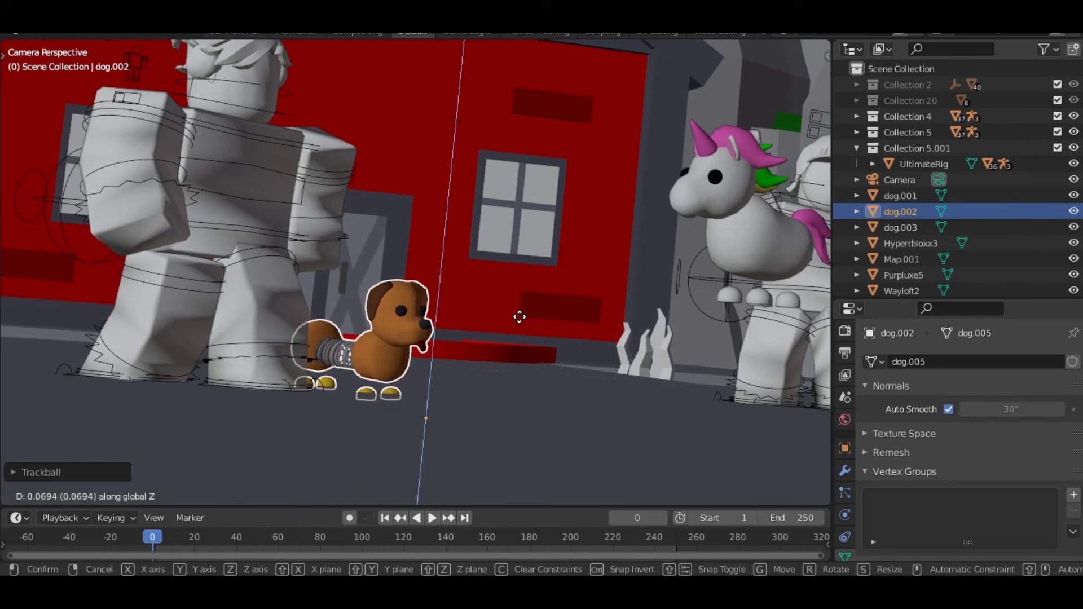
{"action": "left_click", "coordinate": [519, 317]}
- Rotate the brown dog about the Z axis and save the file
{"action": "key", "text": "r"}
{"action": "key", "text": "z"}
{"action": "left_click", "coordinate": [619, 352]}
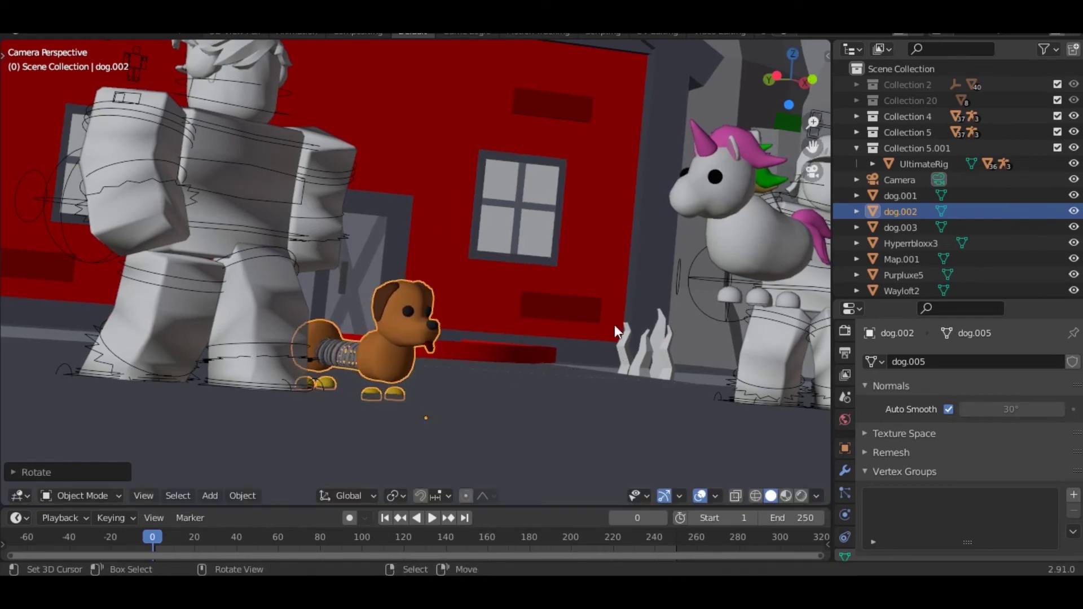
{"action": "middle_click_drag", "start_coordinate": [614, 323], "coordinate": [483, 315]}
{"action": "key", "text": "r"}
{"action": "key", "text": "r"}
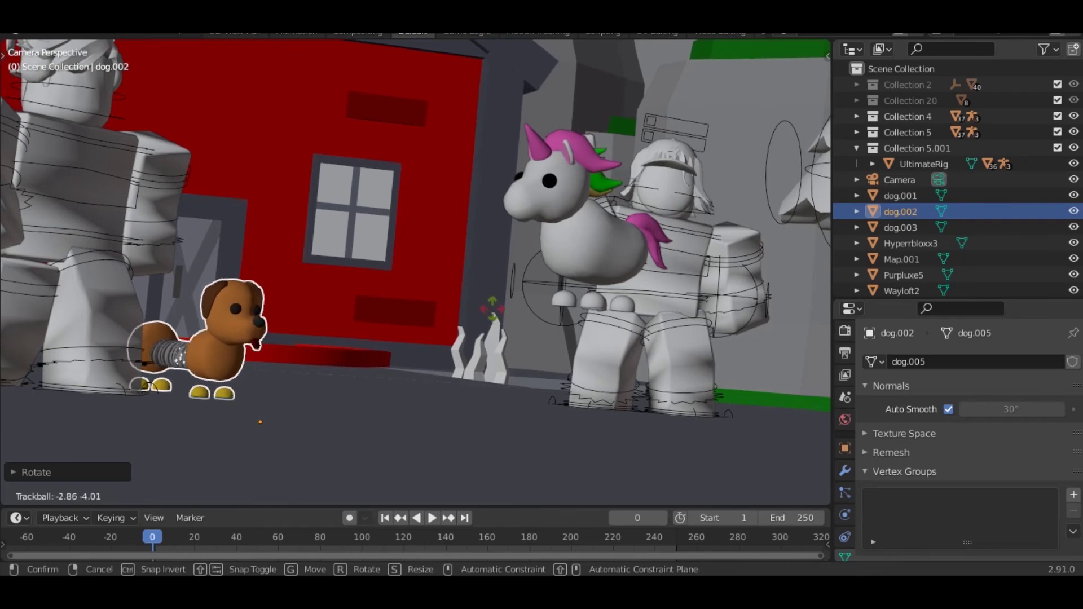
{"action": "right_click", "coordinate": [495, 317]}
{"action": "key", "text": "ctrl+s"}
- Select the unicorn and move it across to the far side of the waving capped rig
{"action": "left_click", "coordinate": [557, 164]}
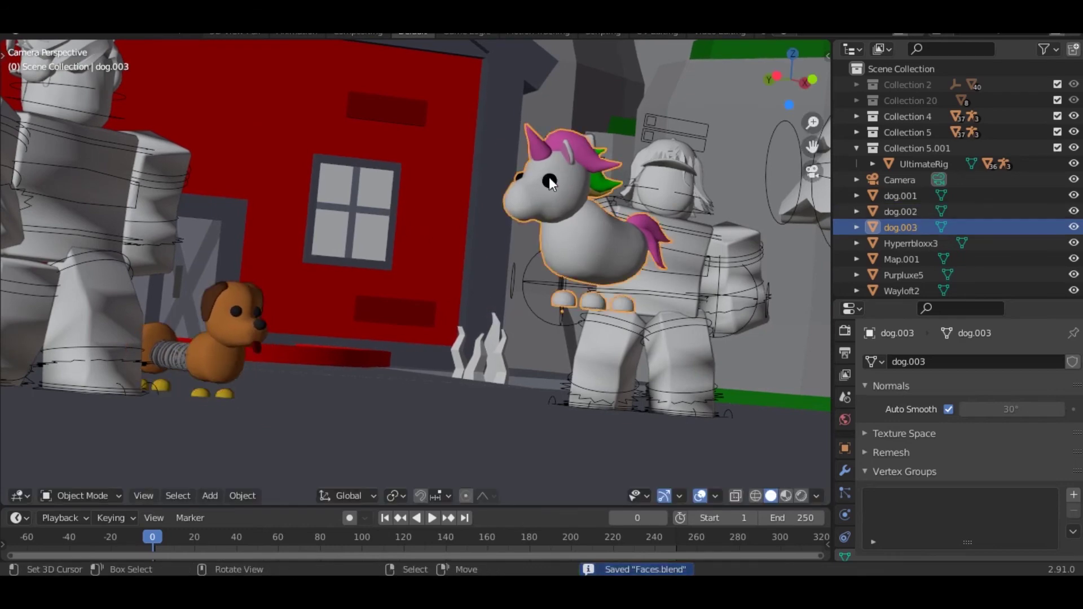
{"action": "key", "text": "g"}
{"action": "left_click", "coordinate": [569, 286]}
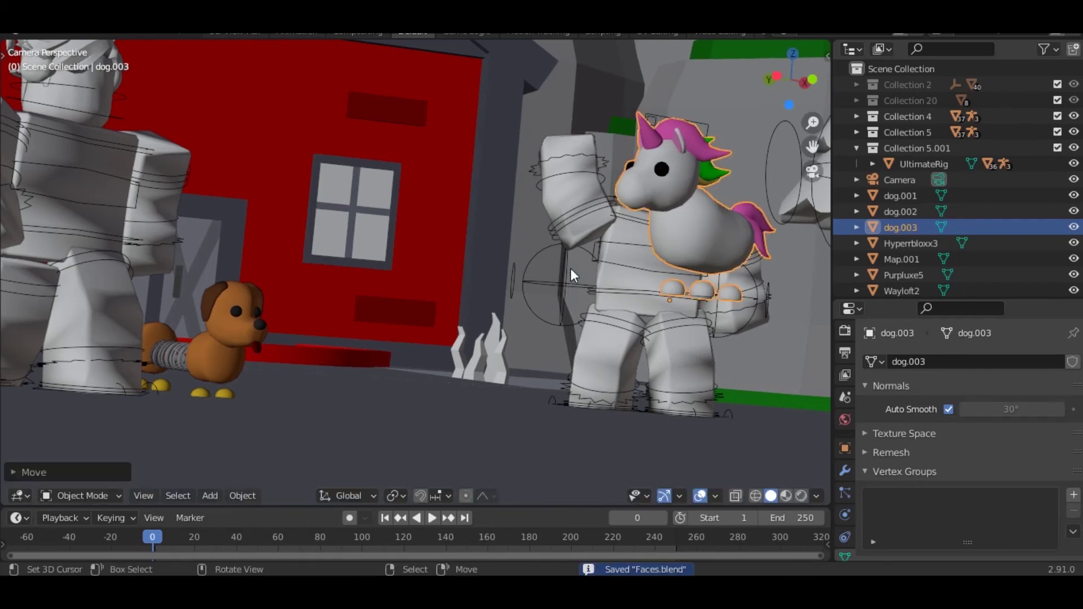
{"action": "key", "text": "shift+grave"}
{"action": "key", "text": "d"}
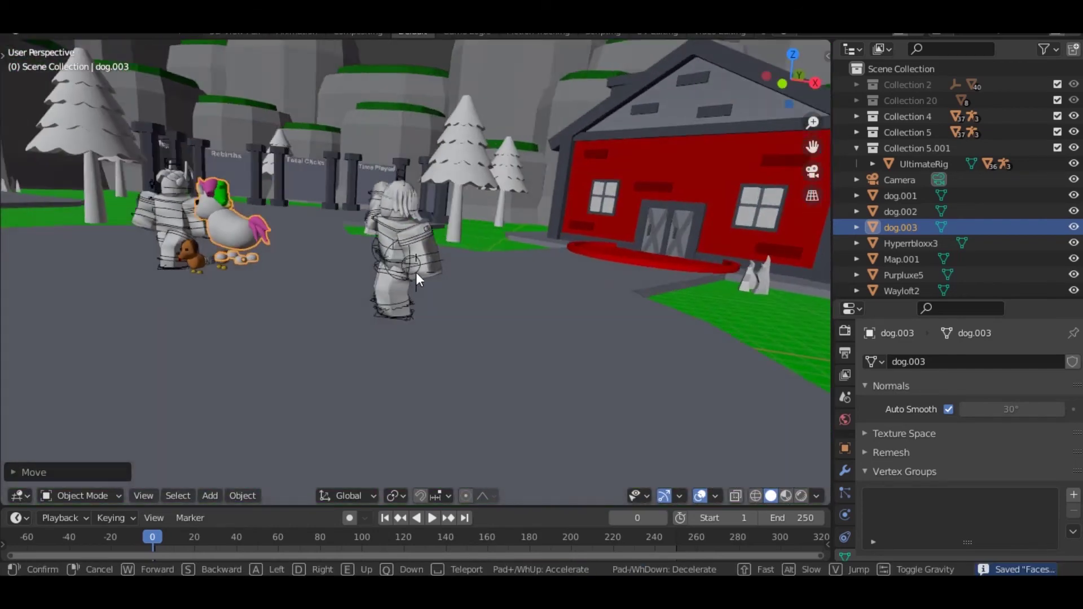
{"action": "left_click", "coordinate": [416, 272]}
{"action": "key", "text": "g"}
{"action": "left_click", "coordinate": [461, 233]}
- Move the unicorn's mesh down to the ground beside the waving rig in Edit Mode, using the camera view
{"action": "key", "text": "KP_0"}
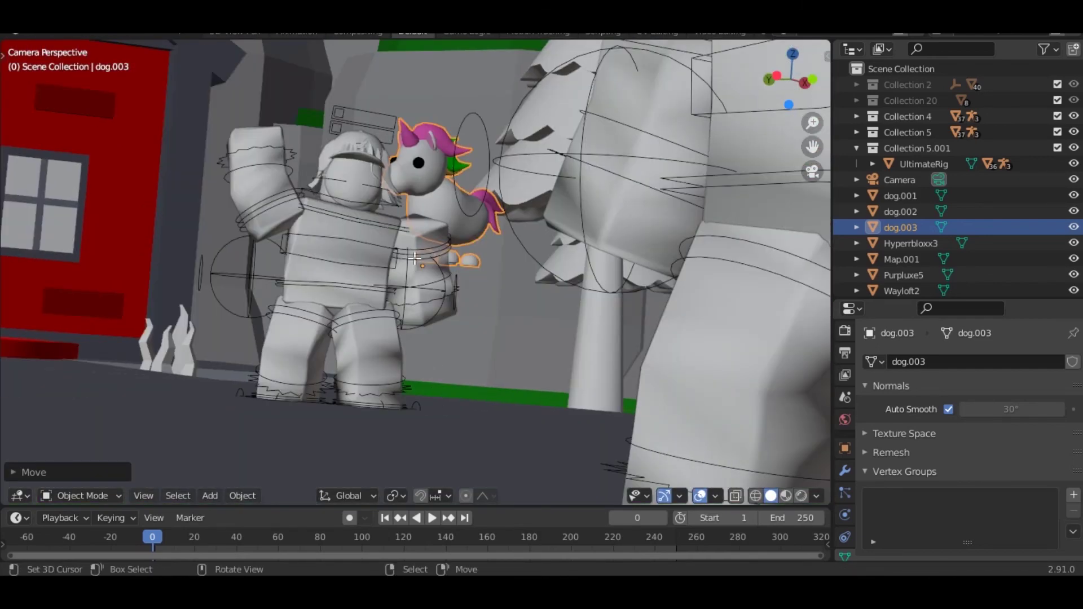
{"action": "key", "text": "Tab"}
{"action": "key", "text": "g"}
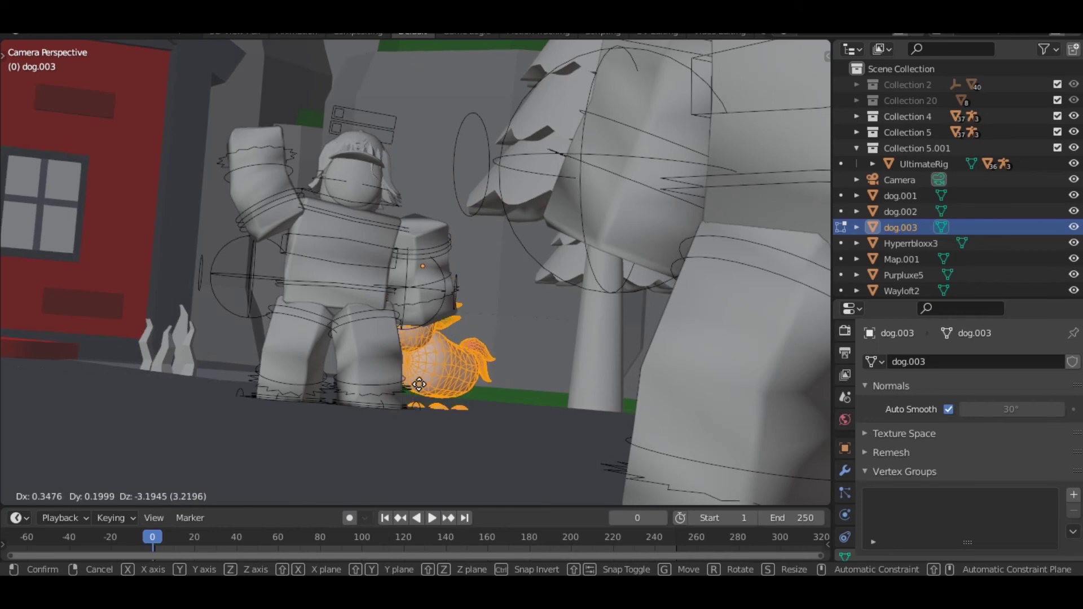
{"action": "left_click", "coordinate": [420, 384]}
- Tilt the unicorn's mesh upright beside the waving rig using trackball and view-plane rotations in Edit Mode
{"action": "key", "text": "r"}
{"action": "key", "text": "r"}
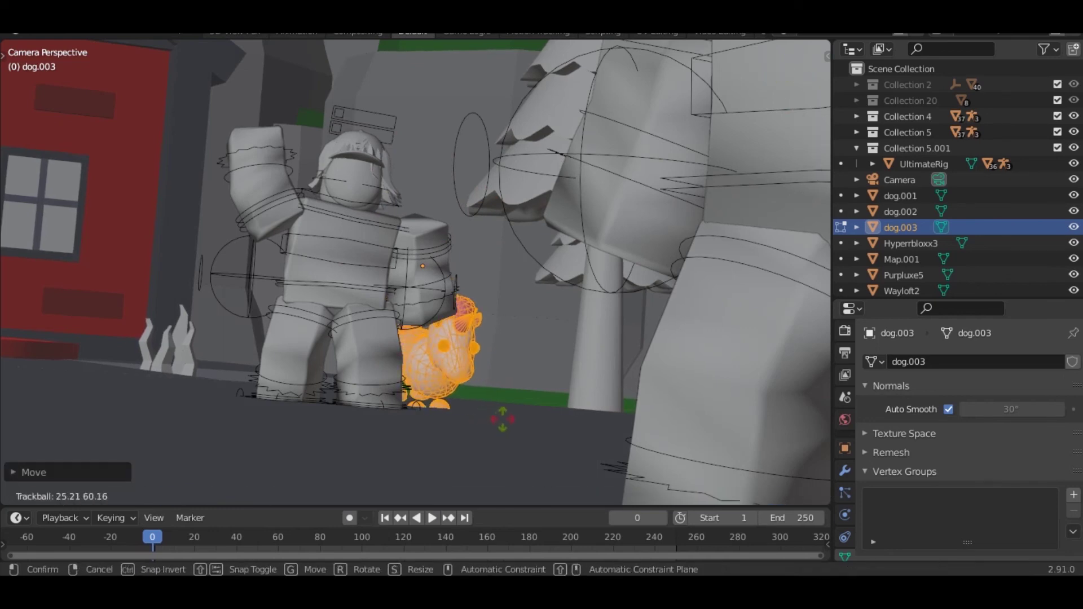
{"action": "left_click", "coordinate": [489, 402]}
{"action": "key", "text": "r"}
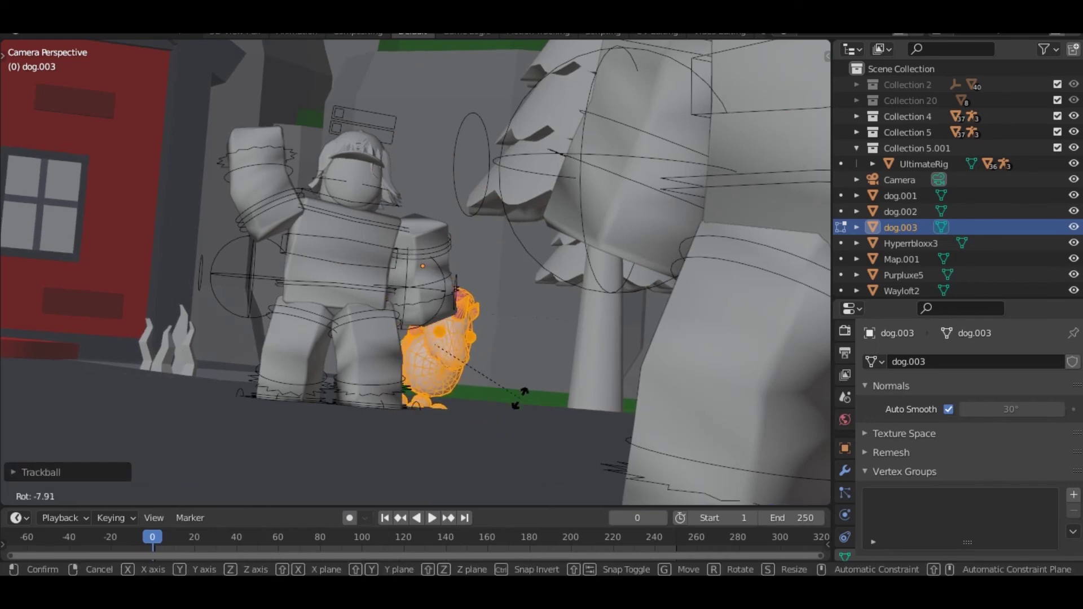
{"action": "left_click", "coordinate": [509, 400]}
{"action": "key", "text": "Tab"}
- Move the unicorn out beside the waving rig along the global Y axis and about -2.8 along the global X axis
{"action": "middle_click_drag", "start_coordinate": [486, 348], "coordinate": [472, 316], "text": "shift"}
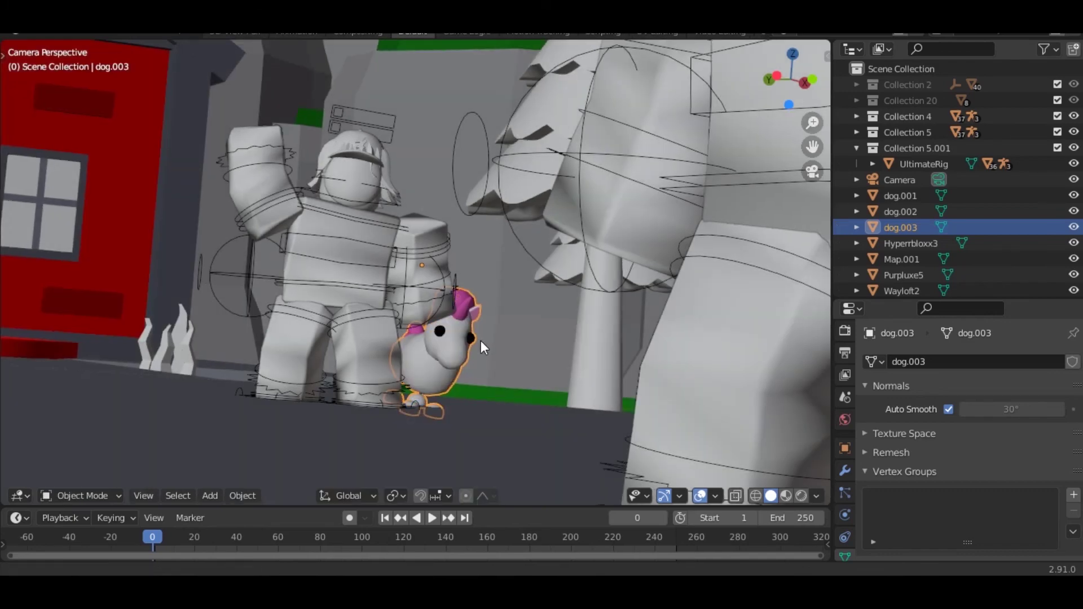
{"action": "key", "text": "KP_0"}
{"action": "key", "text": "shift+grave"}
{"action": "key", "text": "w"}
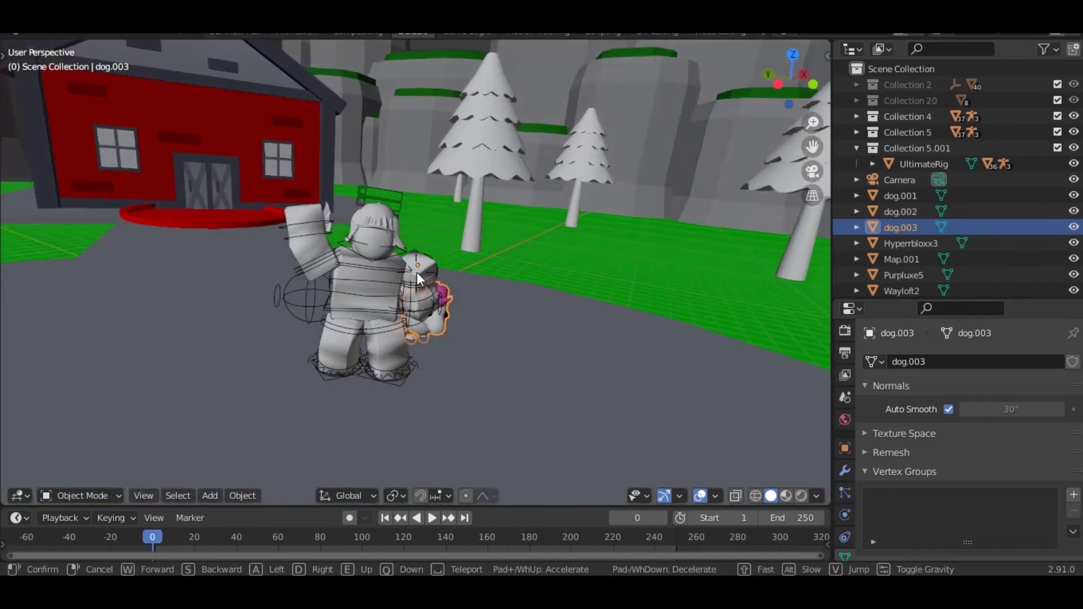
{"action": "left_click", "coordinate": [418, 273]}
{"action": "key", "text": "g"}
{"action": "key", "text": "y"}
{"action": "left_click", "coordinate": [500, 254]}
{"action": "key", "text": "g"}
{"action": "key", "text": "x"}
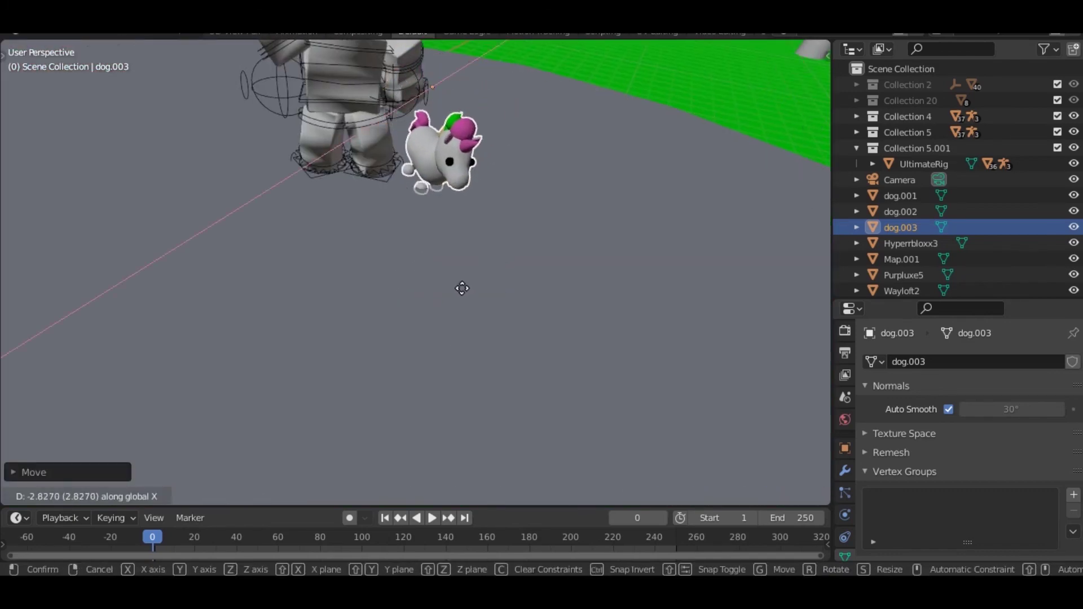
{"action": "left_click", "coordinate": [466, 289]}
- Rotate the unicorn about 6° around the global Z axis and shift it along the Y axis toward the rig
{"action": "key", "text": "r"}
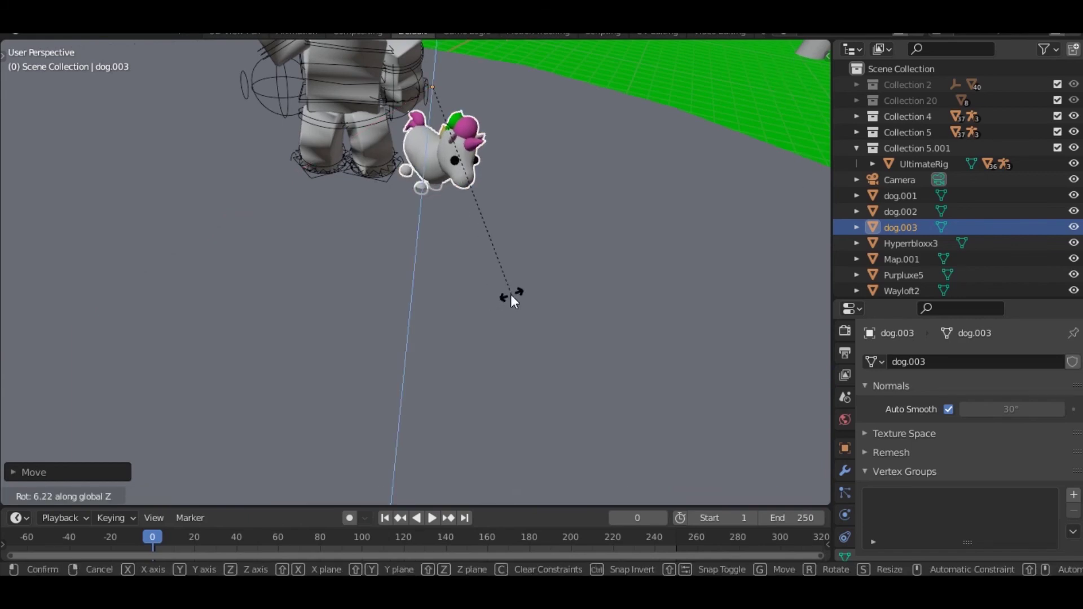
{"action": "left_click", "coordinate": [510, 294]}
{"action": "key", "text": "g"}
{"action": "key", "text": "y"}
{"action": "left_click", "coordinate": [485, 271]}
- Correct the unicorn's tilt in the camera view by rotating its mesh in Edit Mode and trackball-rotating the object
{"action": "key", "text": "KP_0"}
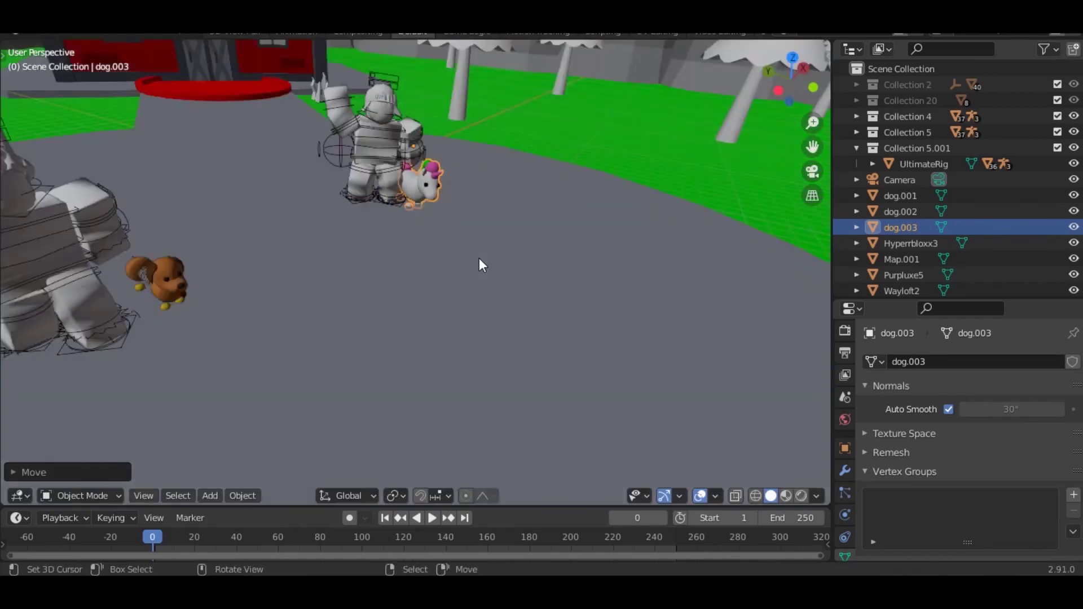
{"action": "key", "text": "Tab"}
{"action": "key", "text": "r"}
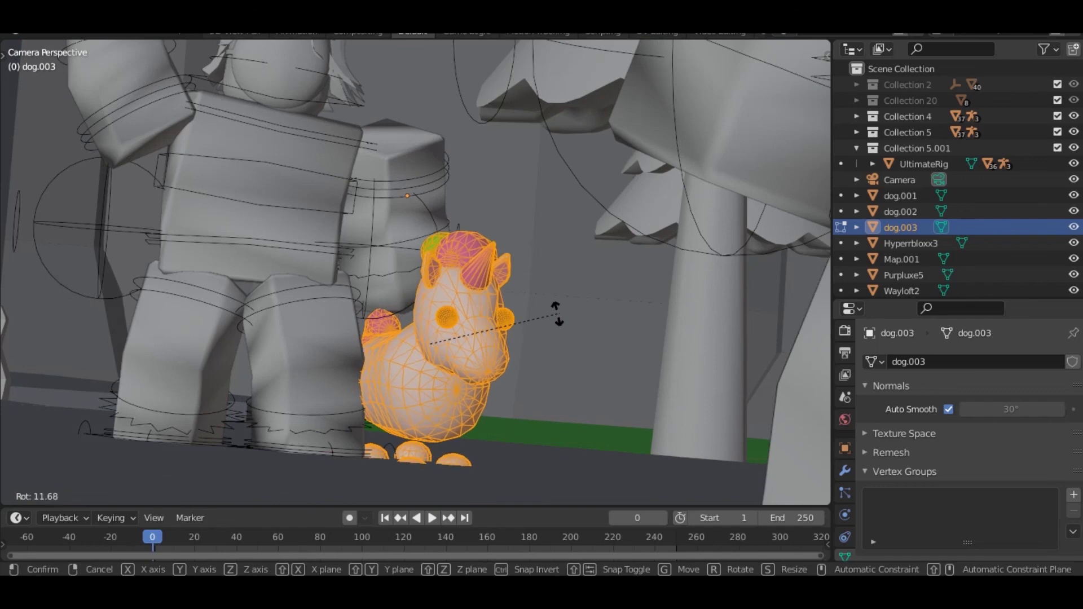
{"action": "left_click", "coordinate": [557, 315]}
{"action": "key", "text": "Tab"}
{"action": "key", "text": "r"}
{"action": "key", "text": "r"}
{"action": "left_click", "coordinate": [555, 304]}
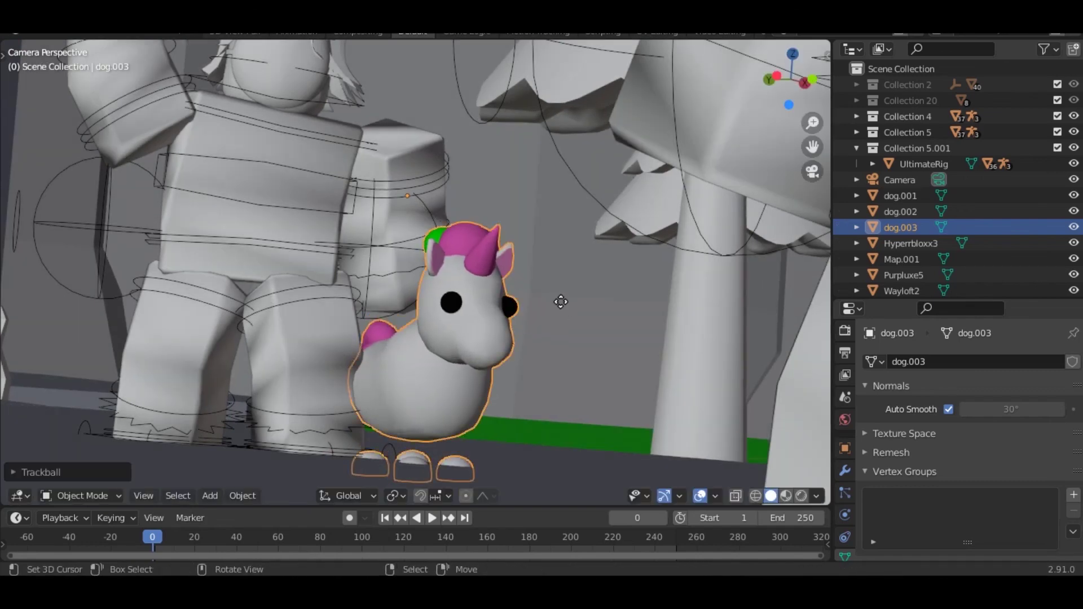
- Fine-tune the unicorn's placement with a small free move, a turn about the global Z axis and a shift along Y
{"action": "key", "text": "g"}
{"action": "left_click", "coordinate": [562, 295]}
{"action": "key", "text": "r"}
{"action": "key", "text": "z"}
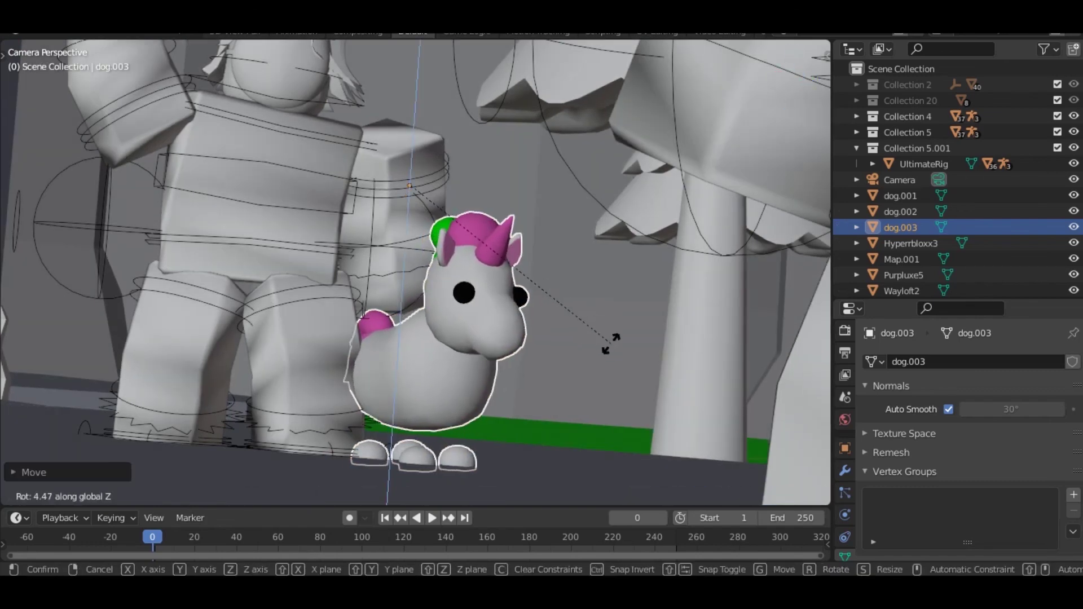
{"action": "left_click", "coordinate": [576, 320]}
{"action": "key", "text": "g"}
{"action": "key", "text": "y"}
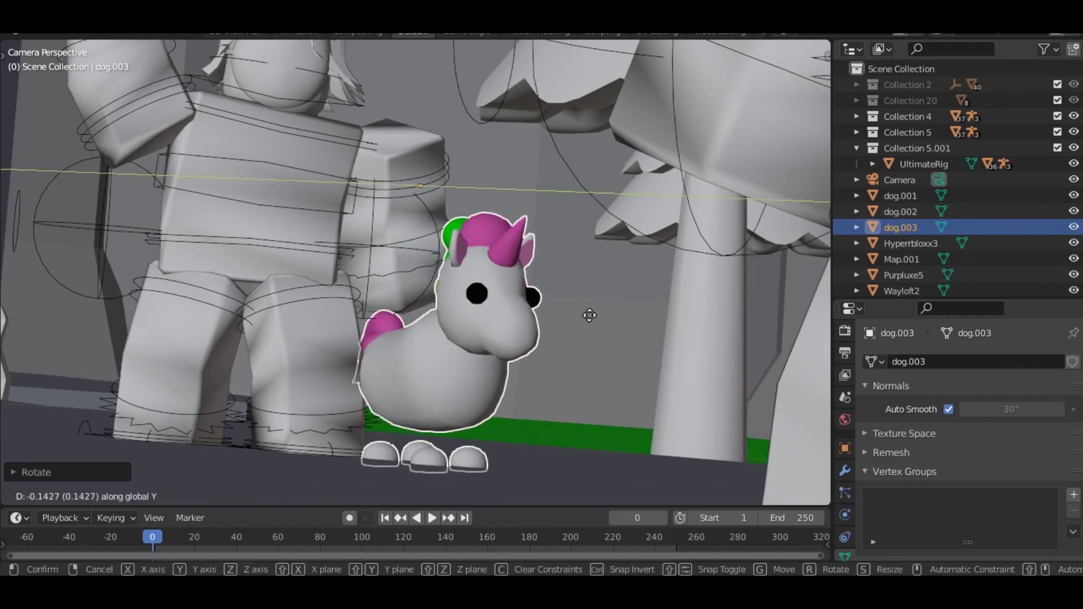
{"action": "left_click", "coordinate": [598, 322]}
- Scale the unicorn's mesh to about 0.9 in Edit Mode and adjust its height along the Z axis
{"action": "scroll", "coordinate": [590, 327], "scroll_direction": "down", "scroll_amount": 8}
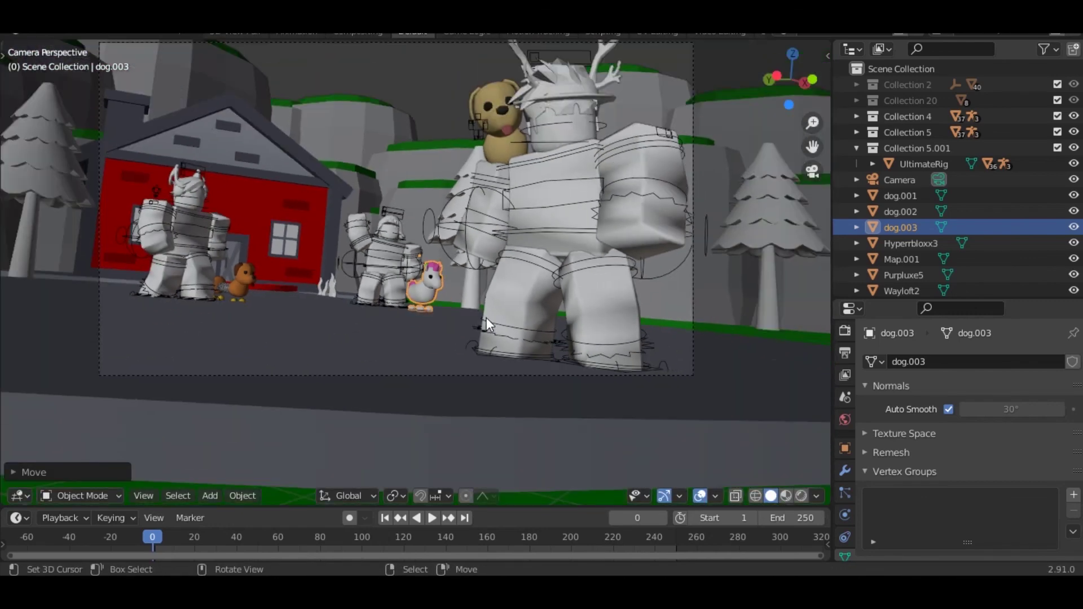
{"action": "scroll", "coordinate": [588, 301], "scroll_direction": "up", "scroll_amount": 5}
{"action": "key", "text": "Tab"}
{"action": "key", "text": "s"}
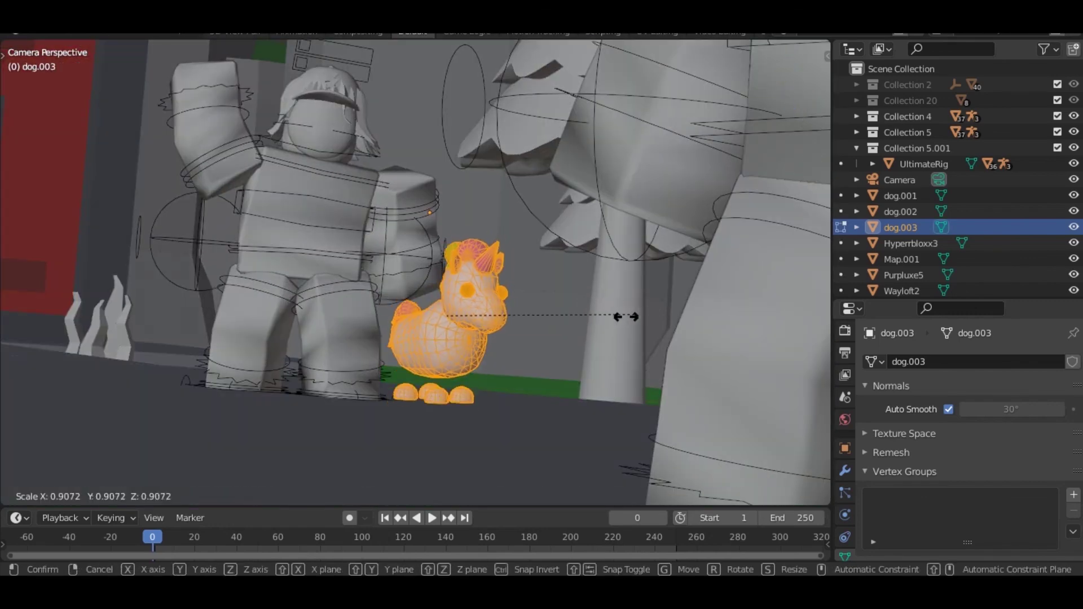
{"action": "left_click", "coordinate": [620, 320]}
{"action": "key", "text": "g"}
{"action": "key", "text": "z"}
{"action": "left_click", "coordinate": [617, 322]}
{"action": "key", "text": "Tab"}
- Deselect the unicorn and save the file
{"action": "scroll", "coordinate": [549, 263], "scroll_direction": "down", "scroll_amount": 5}
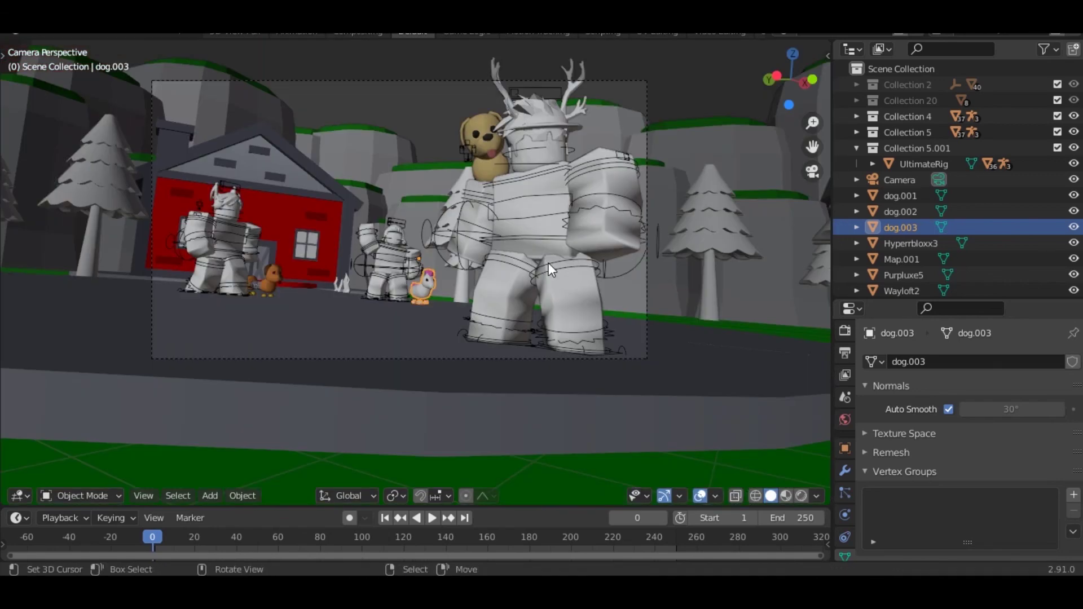
{"action": "left_click", "coordinate": [426, 67]}
{"action": "key", "text": "ctrl+s"}
- Switch the viewport to Material Preview shading and select the camera
{"action": "scroll", "coordinate": [371, 304], "scroll_direction": "up", "scroll_amount": 2}
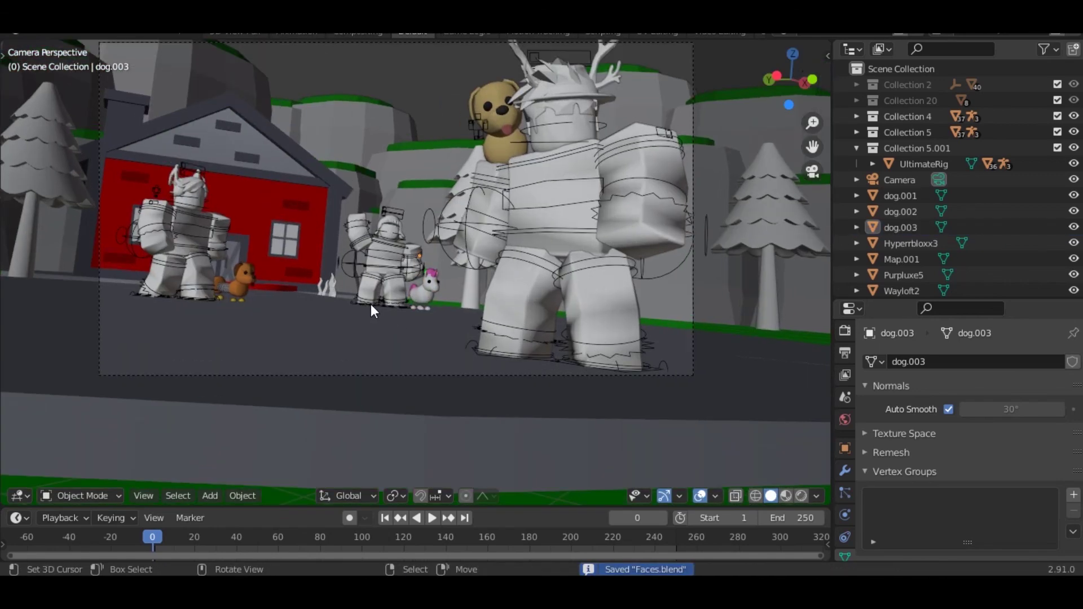
{"action": "middle_click_drag", "start_coordinate": [426, 304], "coordinate": [441, 319], "text": "shift"}
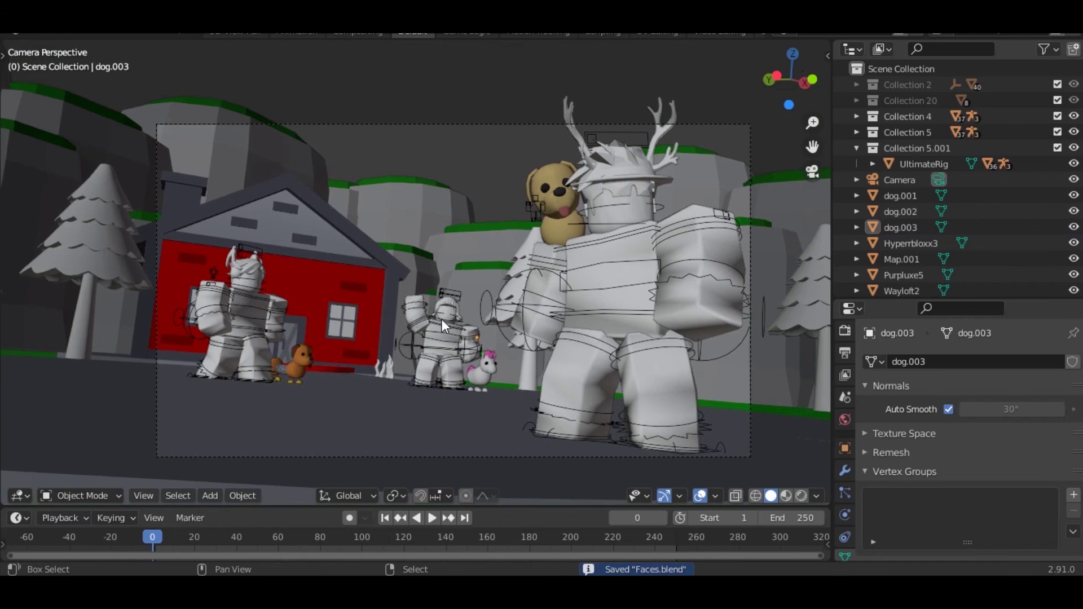
{"action": "key", "text": "z"}
{"action": "left_click", "coordinate": [305, 242]}
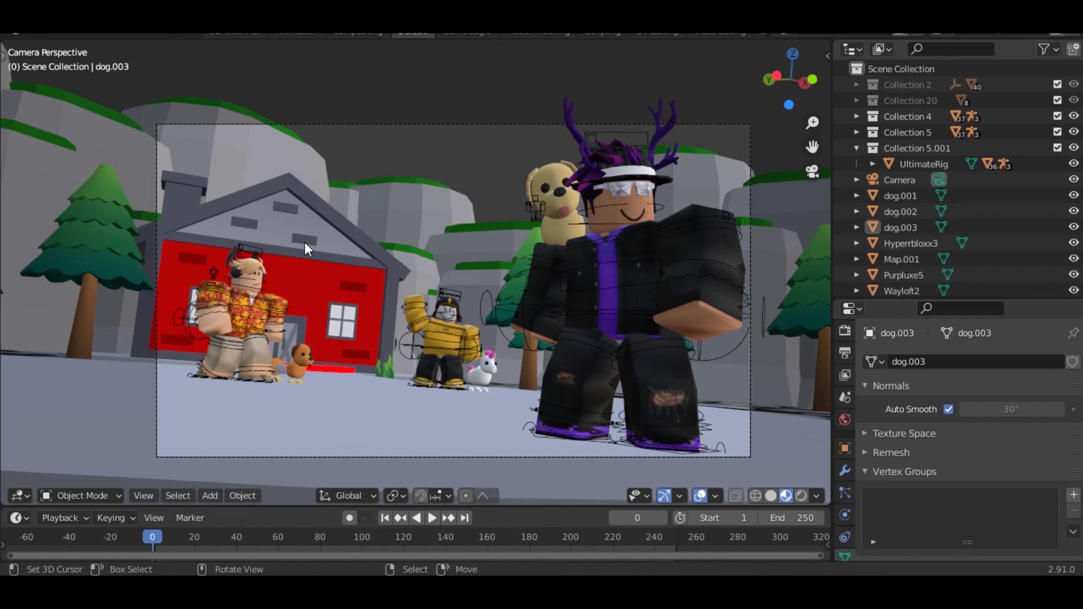
{"action": "left_click", "coordinate": [477, 125]}
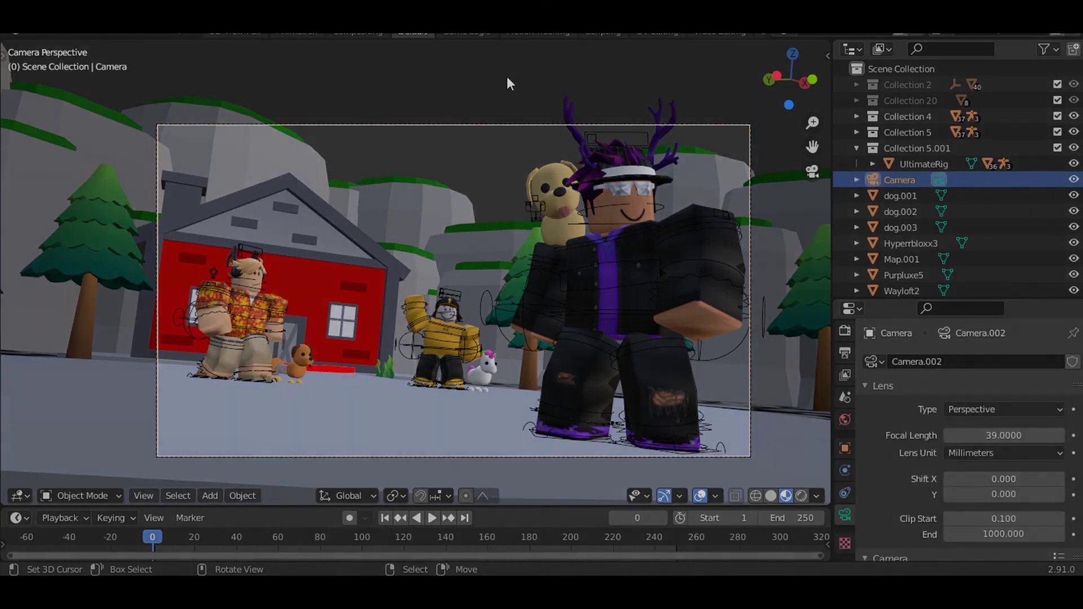